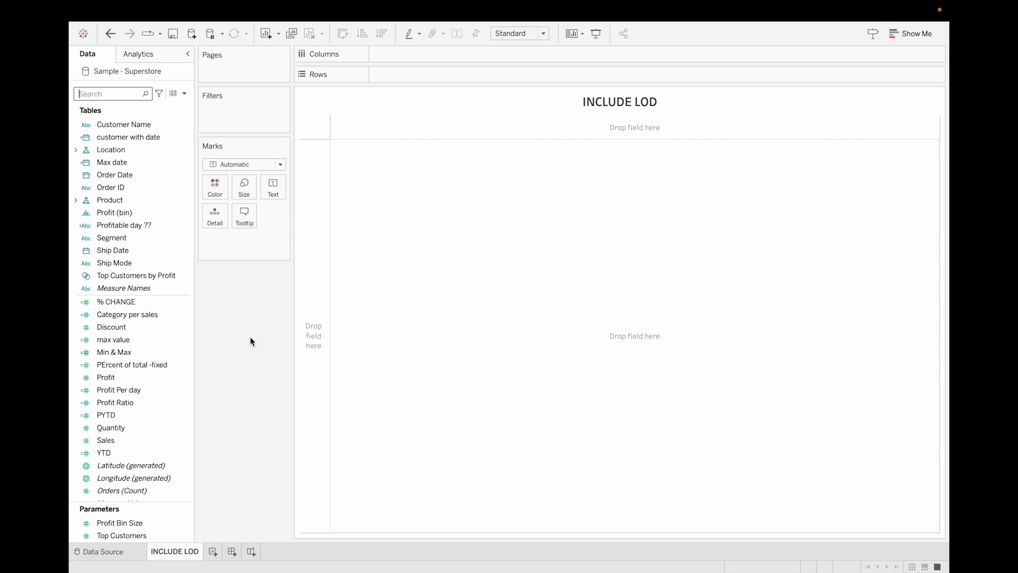
- Create a calculated field named "Include lod"
left_click(184, 93)
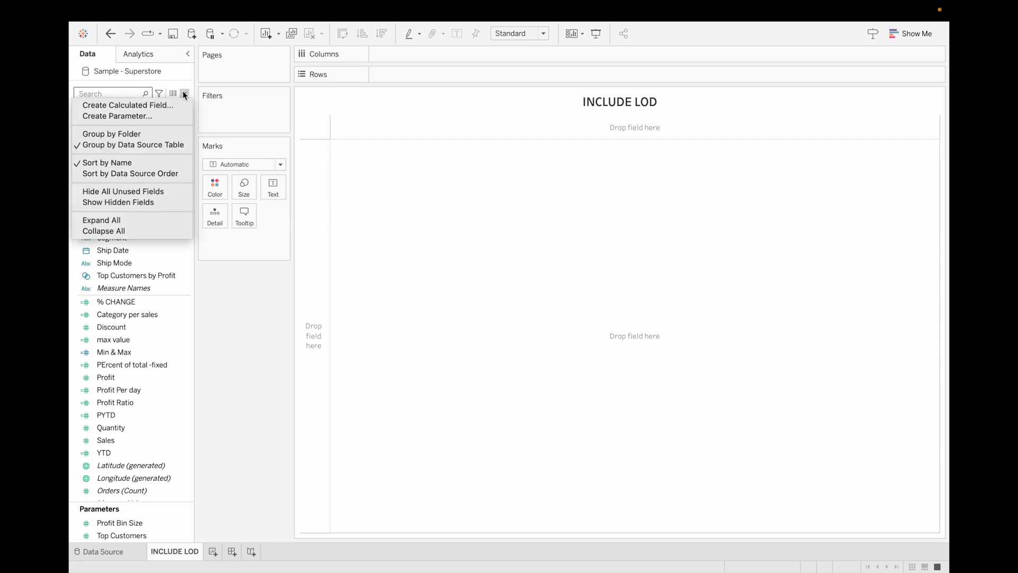
left_click(177, 105)
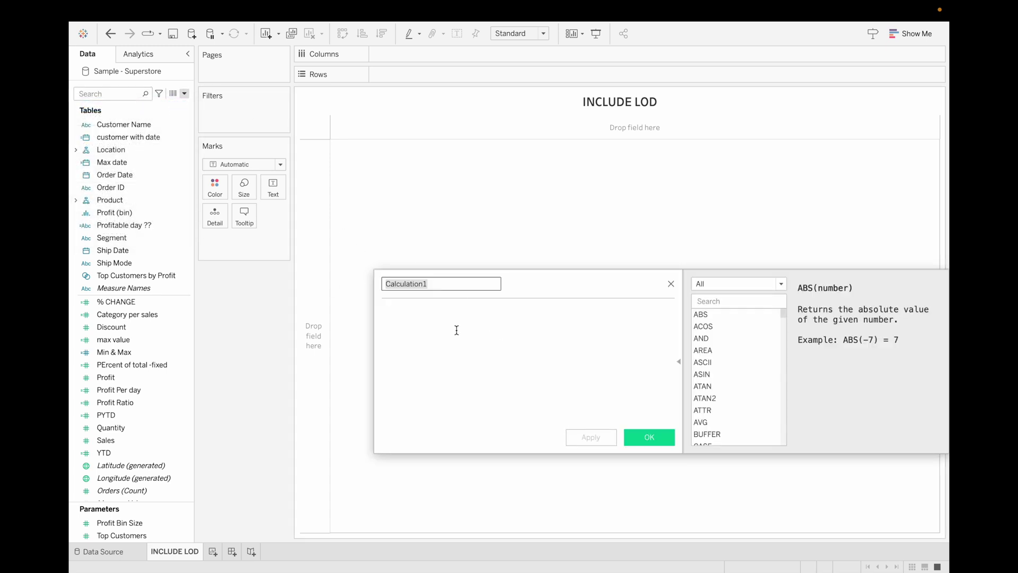
key("BackSpace")
type("In")
key("BackSpace")
type("nclude lod")
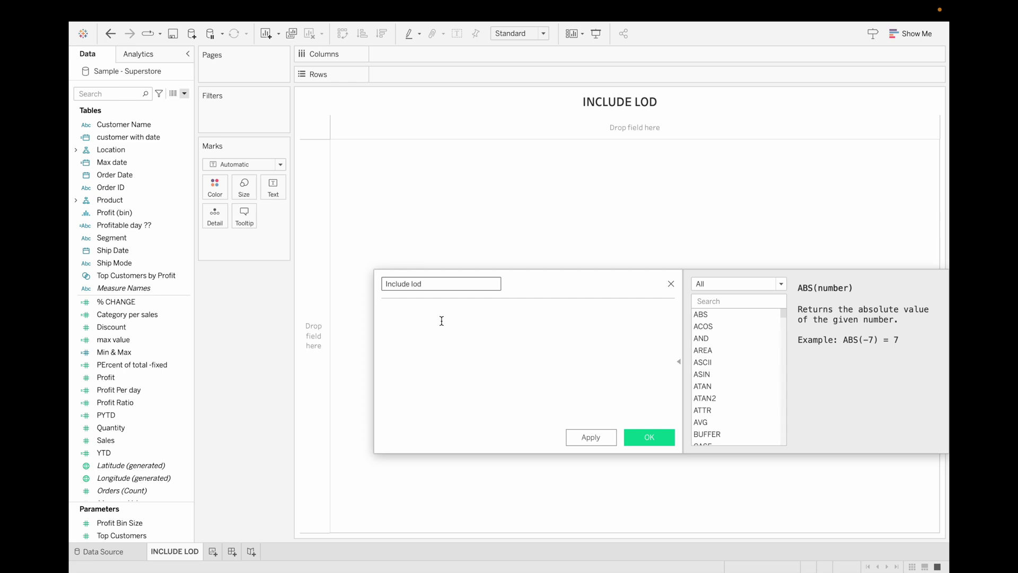
- Enter the formula { INCLUDE [Customer Name] : SUM([Sales])} for the Include lod calculation and save the field
left_click(422, 323)
type("{ inc")
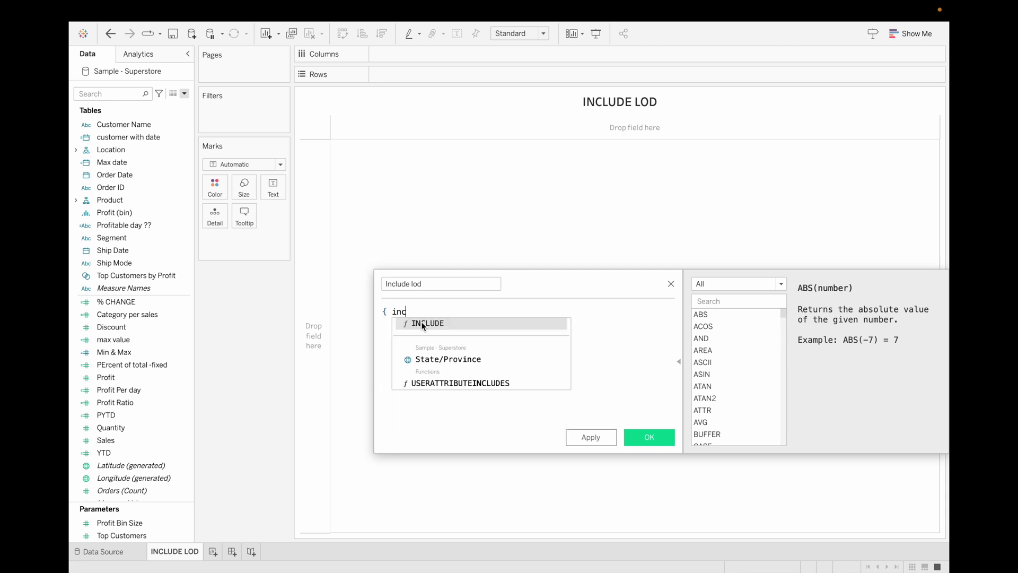
key("Return")
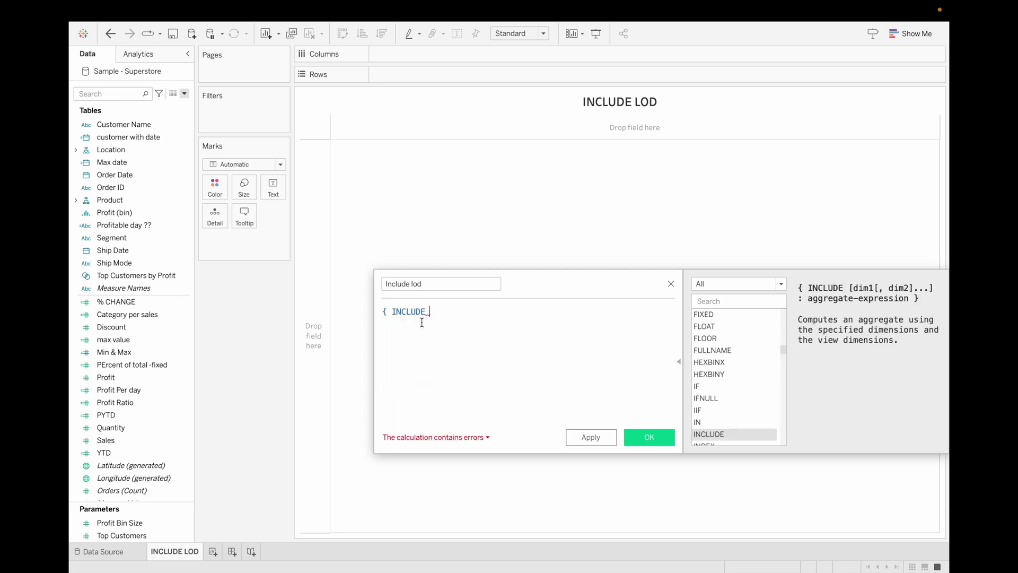
type("cus")
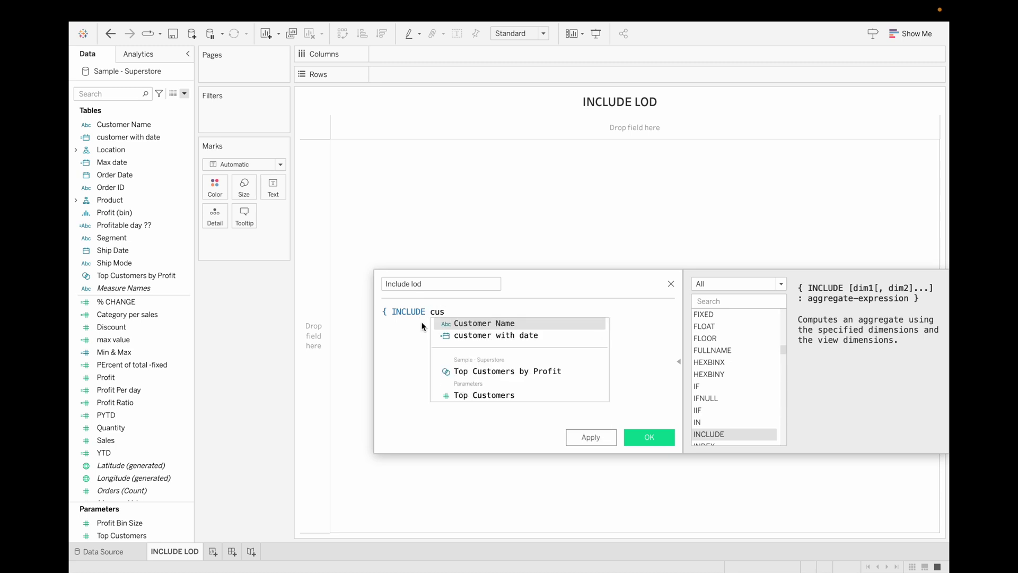
key("Return")
type(": sum")
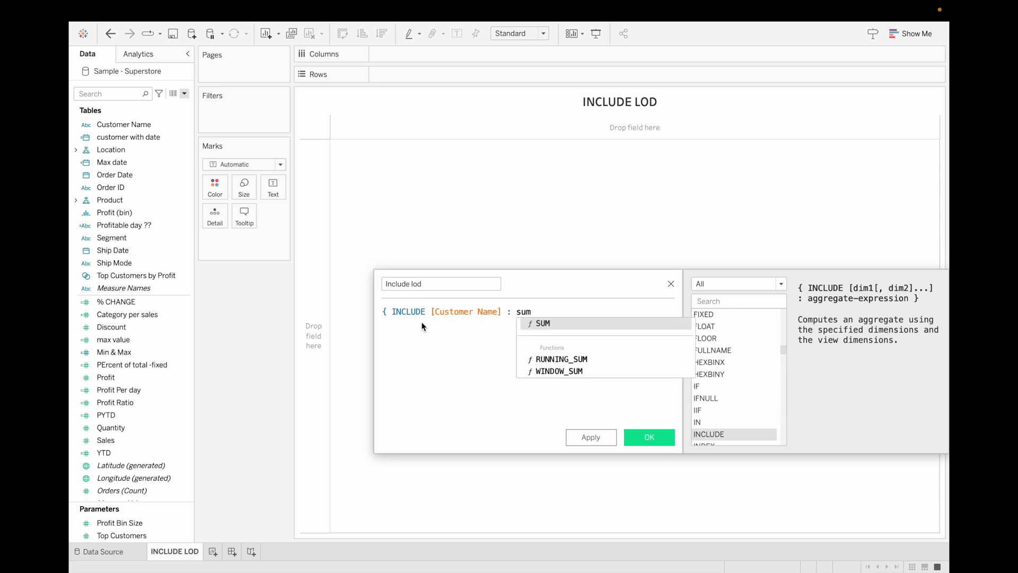
key("Return")
type("sales")
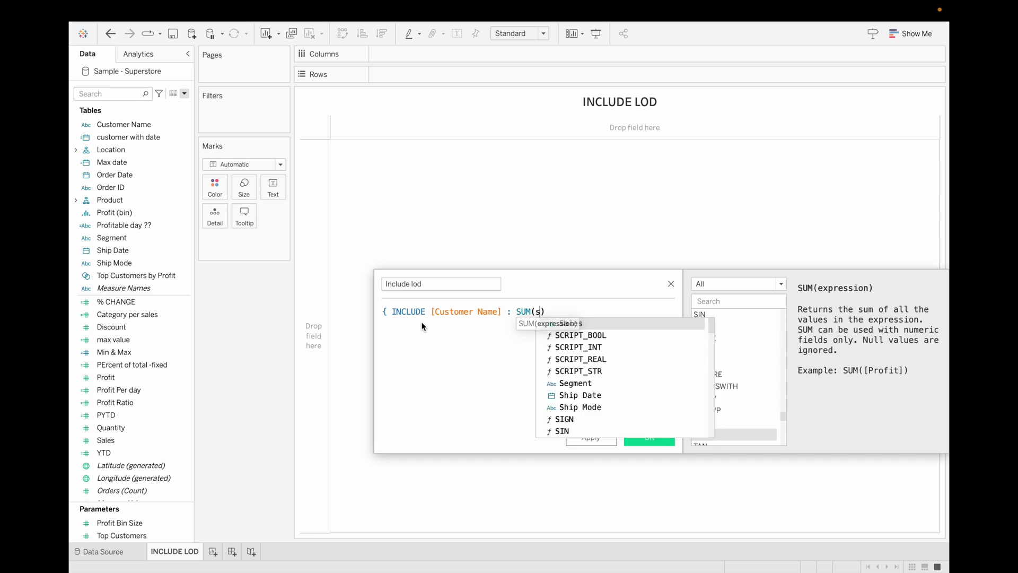
key("Return")
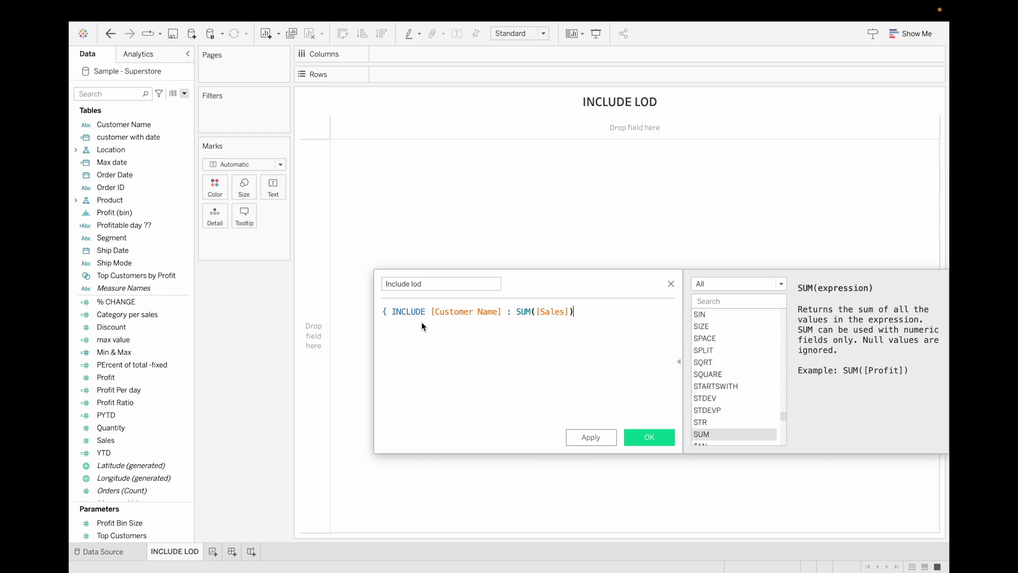
type("}")
left_click(654, 433)
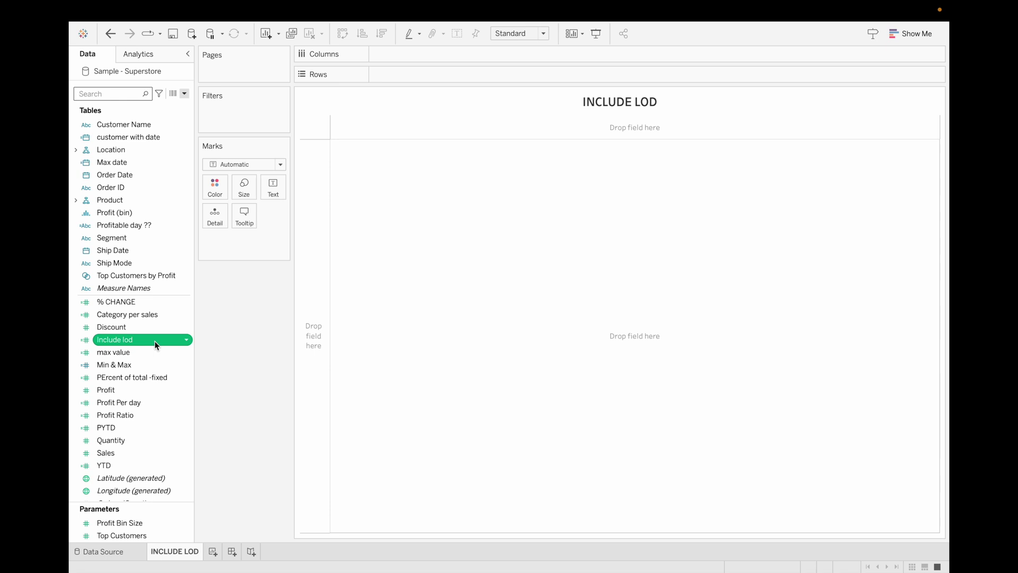
- List Segment in the rows and show the Include lod field as text for each segment
left_click(140, 239)
double_click(140, 240)
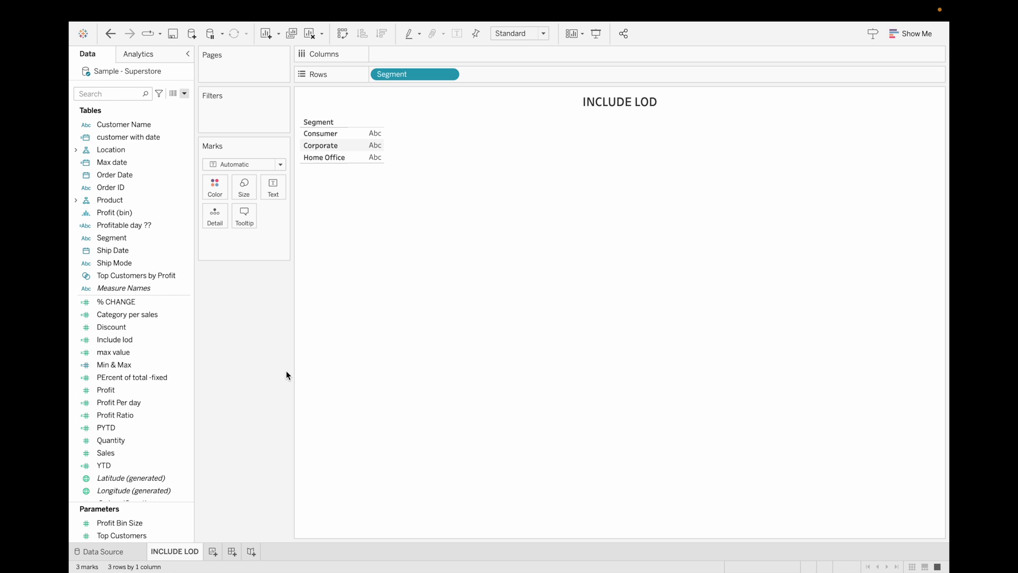
left_click_drag(139, 339, 275, 193)
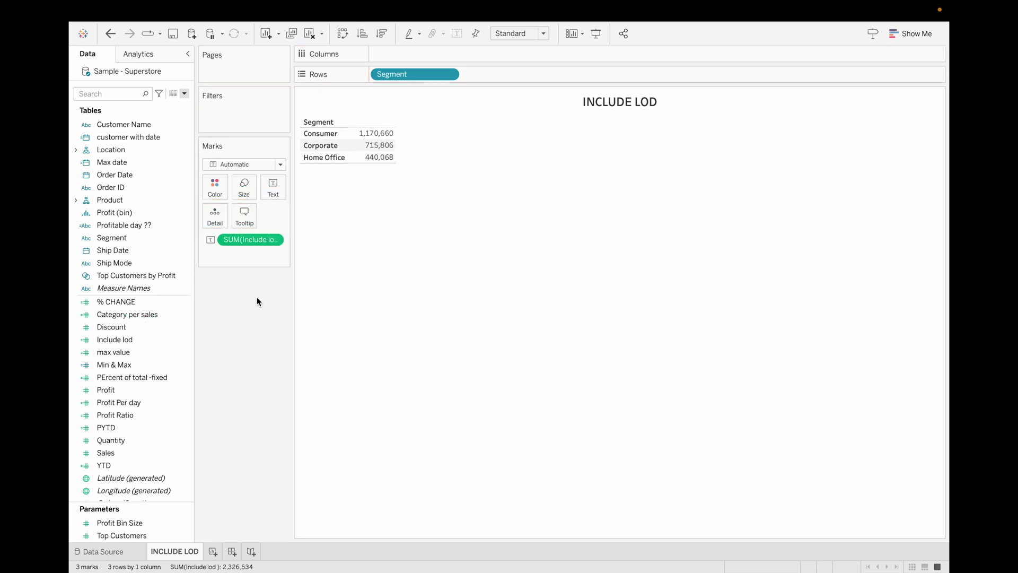
- Change the aggregation of the Include lod measure to Average
left_click(273, 240)
mouse_move(310, 329)
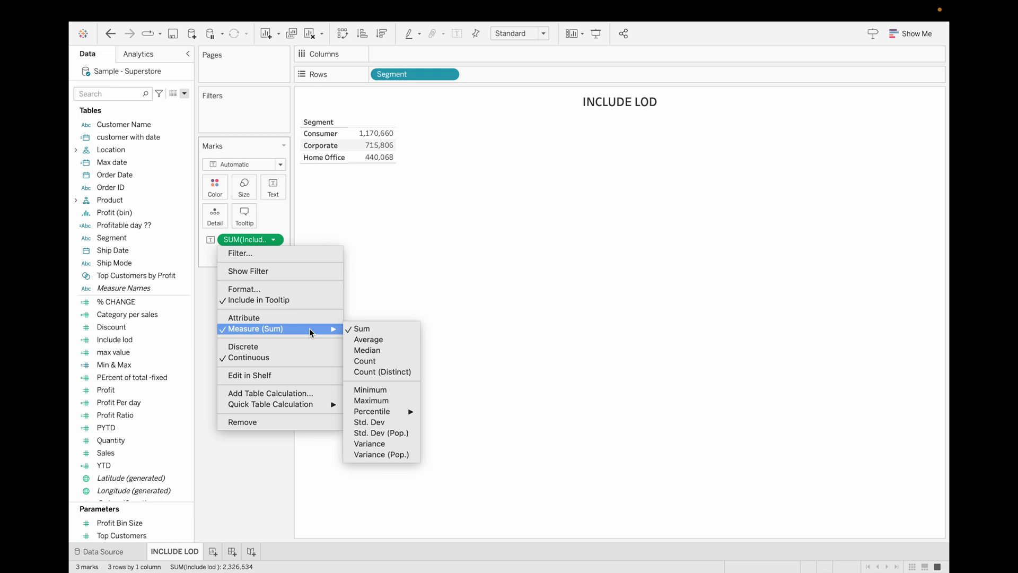
left_click(380, 340)
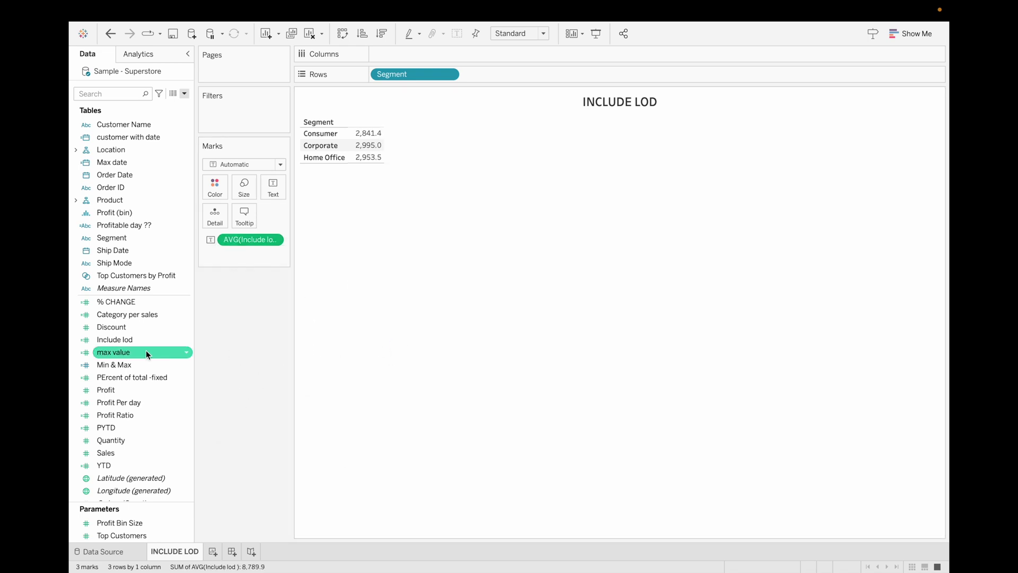
- Add Sales as a second measure in the segment table and set its aggregation to Average
double_click(130, 450)
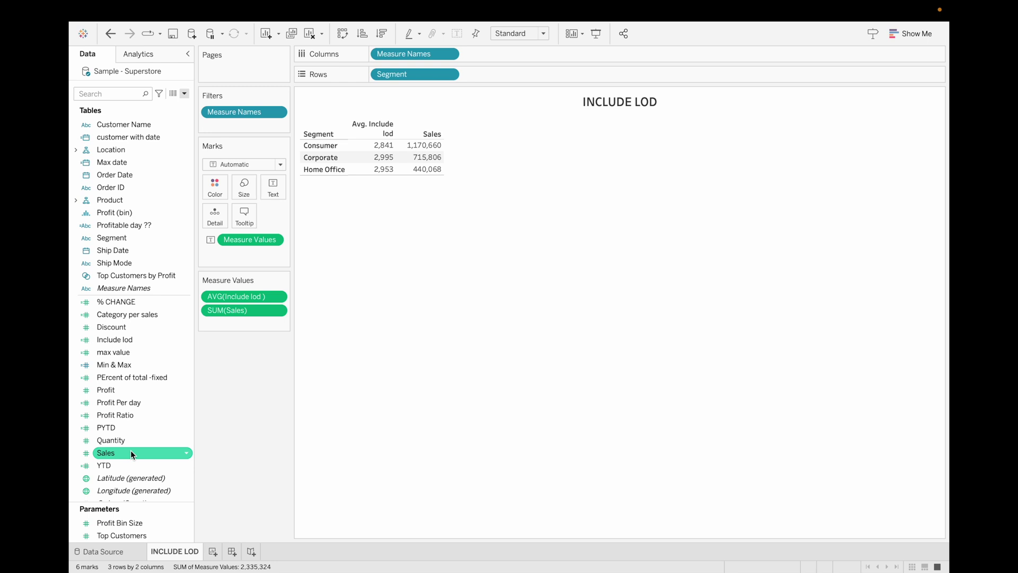
left_click(277, 311)
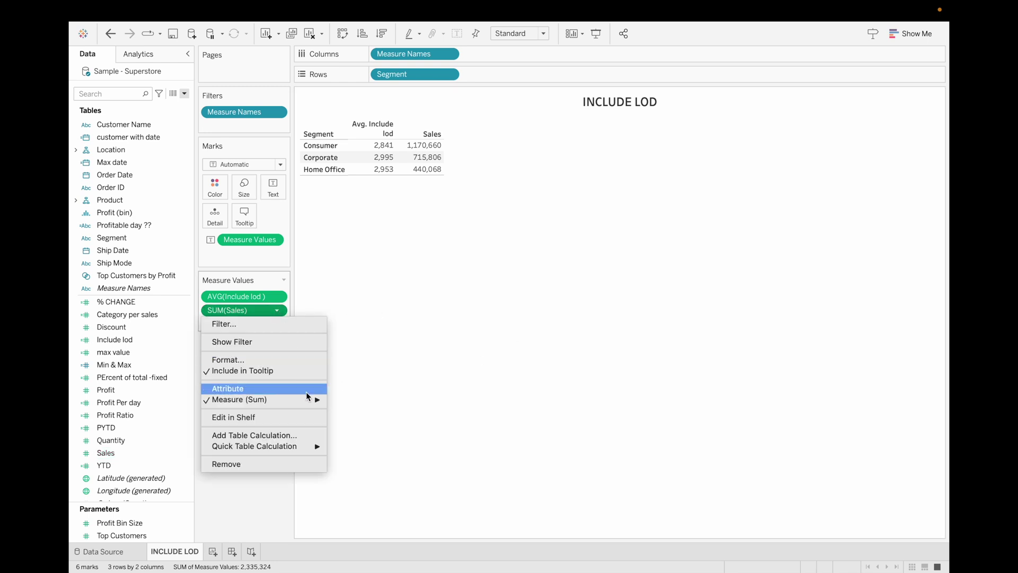
mouse_move(315, 401)
left_click(352, 410)
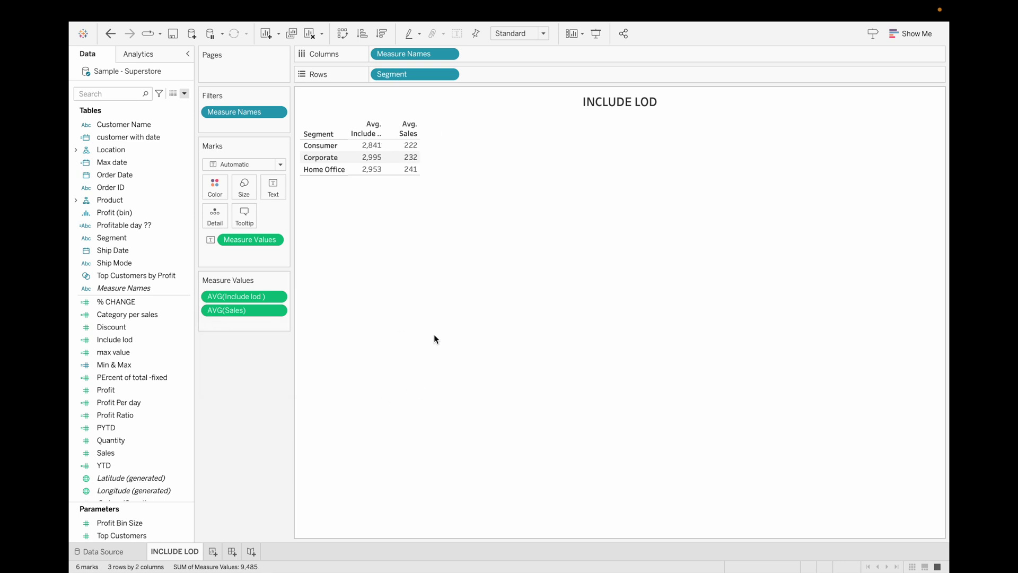
- Widen the measure columns of the segment table so their headers have more room
left_click(386, 135)
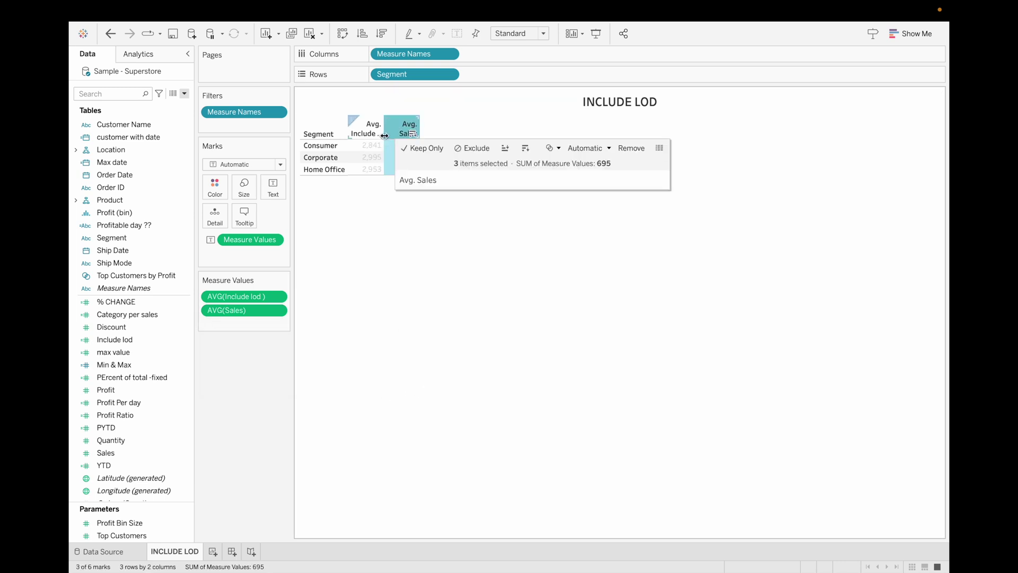
left_click_drag(394, 136, 404, 136)
left_click(370, 289)
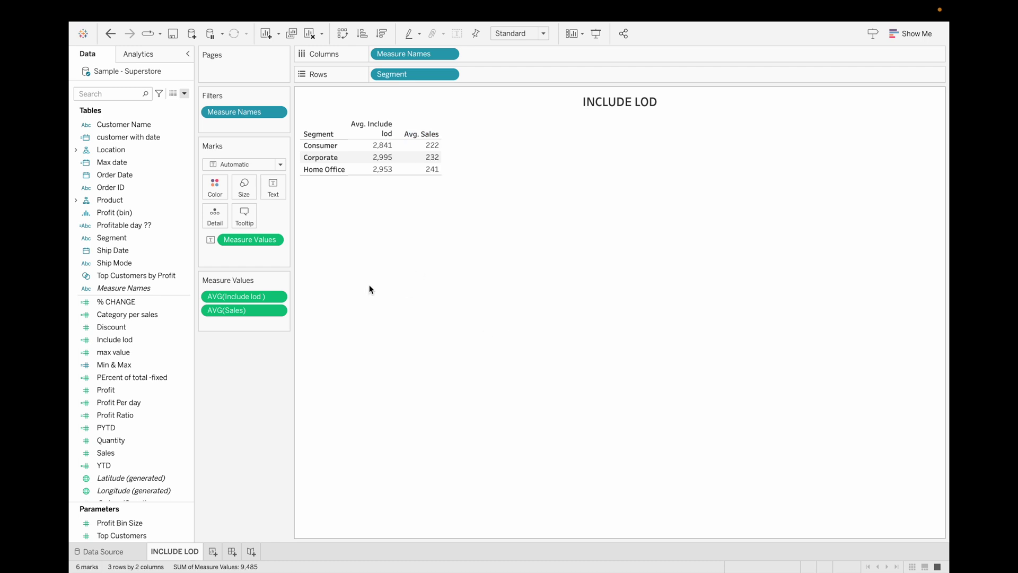
mouse_move(435, 145)
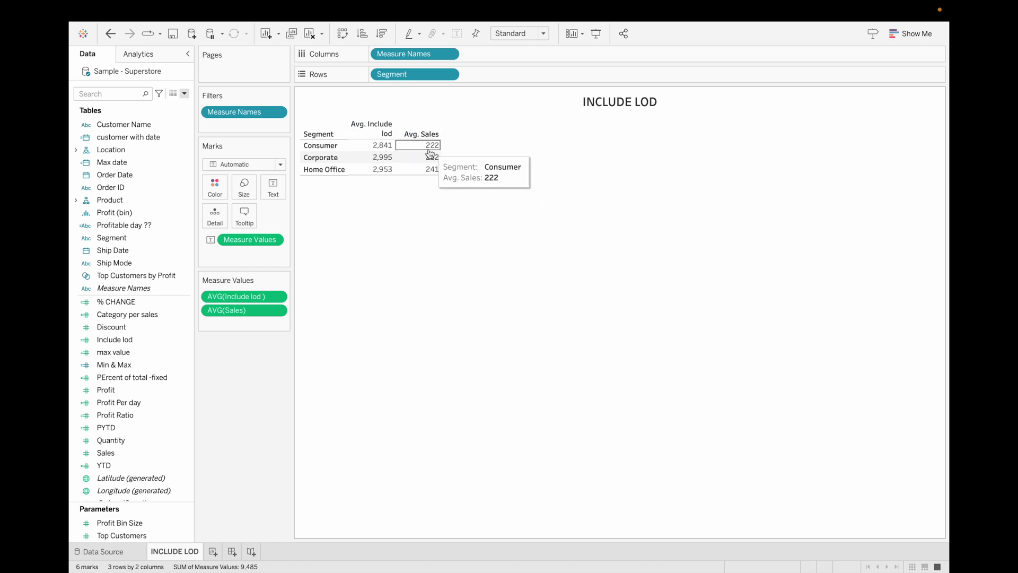
mouse_move(358, 139)
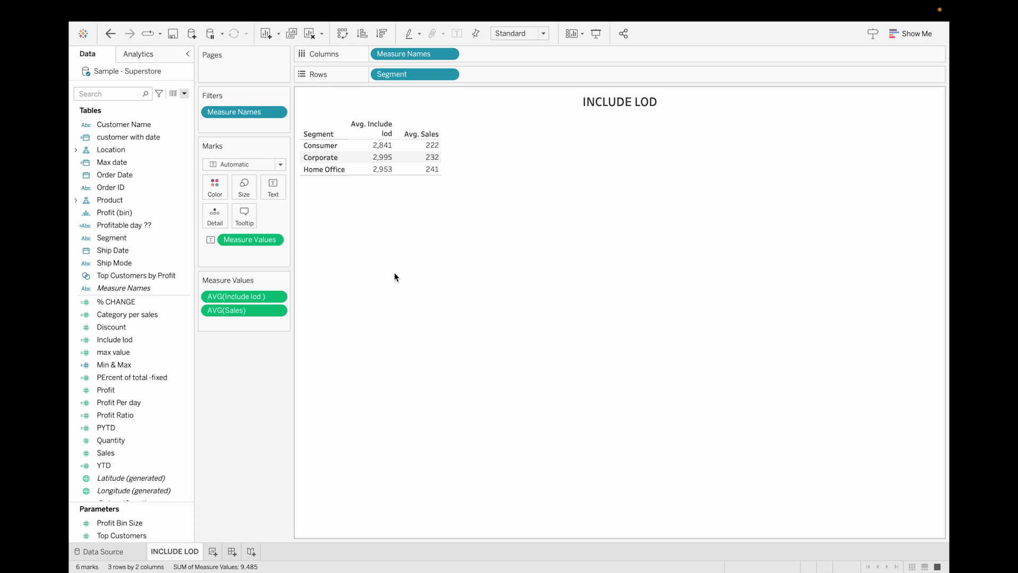
- Add the comment "// Avg sales of customer per segment" above the formula of the Include lod field, save it, and clear the "inc" field search
left_click(131, 95)
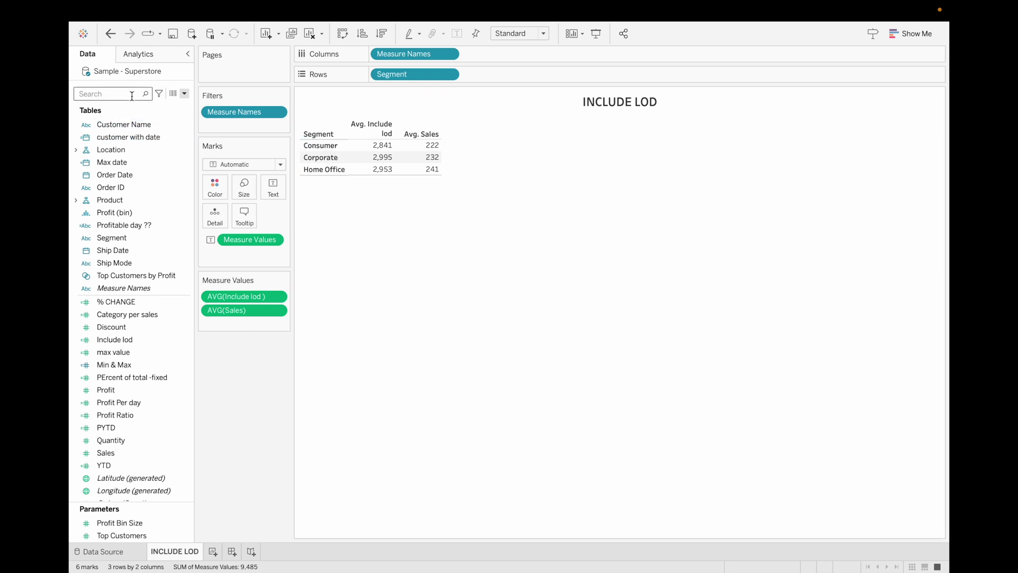
type("inc")
left_click(134, 151)
right_click(185, 152)
left_click(231, 215)
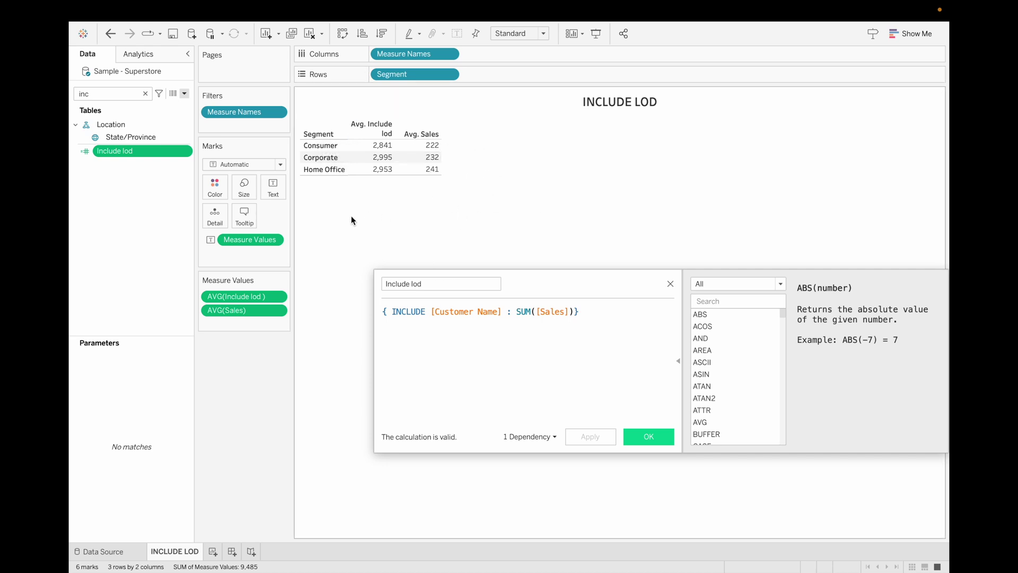
mouse_move(375, 189)
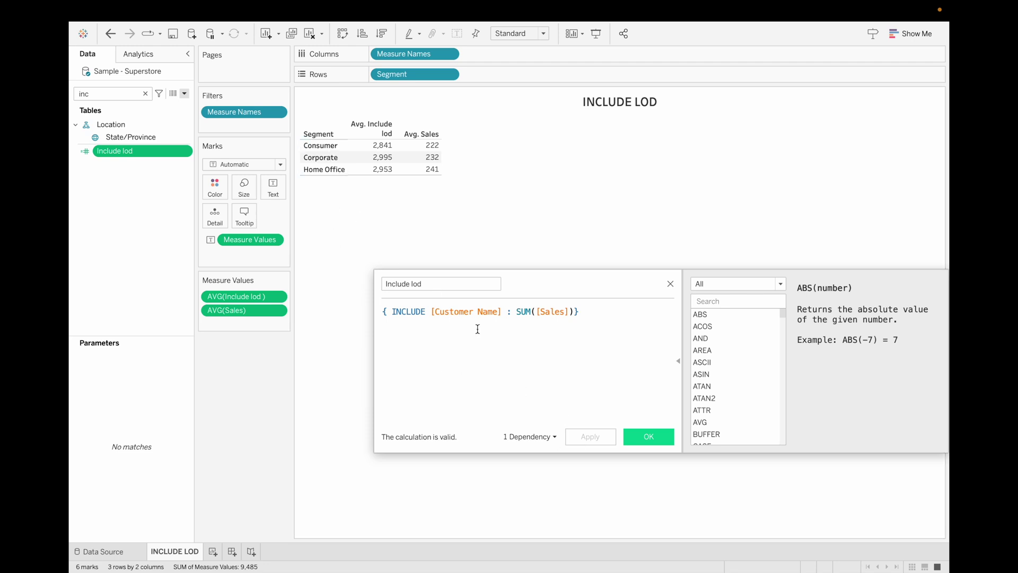
left_click(382, 312)
key("Return")
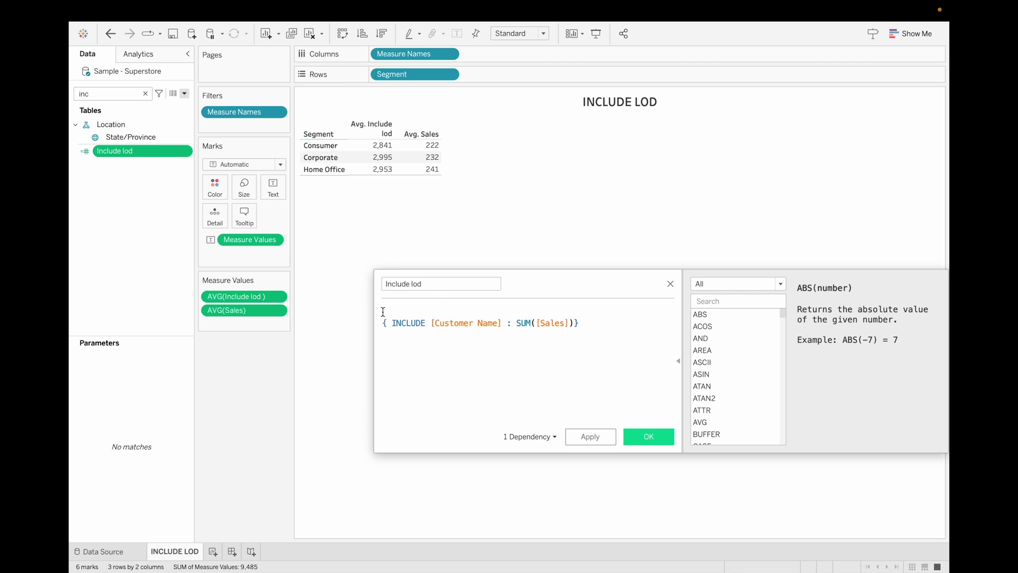
type("// Avg sales of customer per segment")
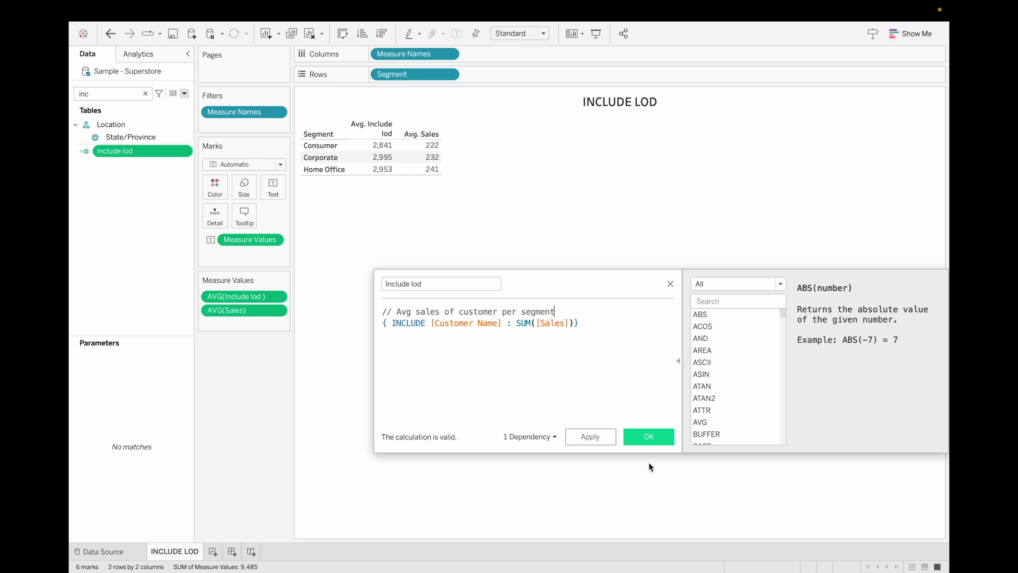
left_click(649, 436)
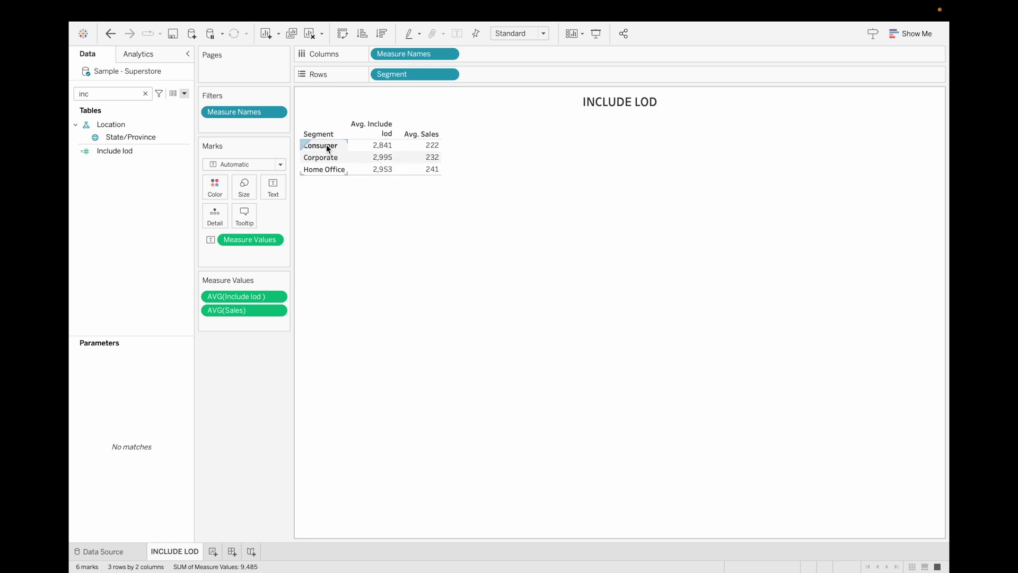
mouse_move(374, 170)
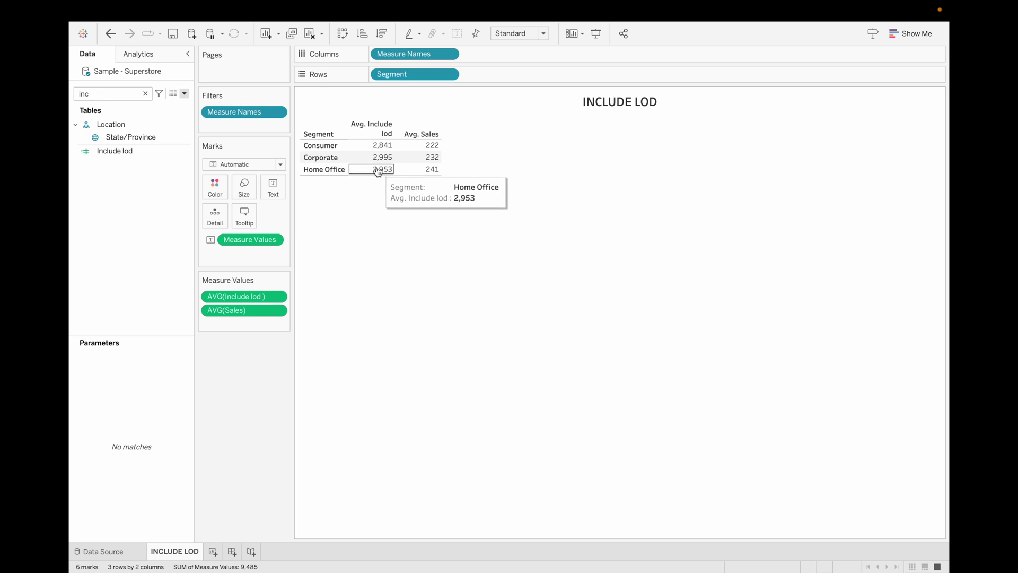
left_click(144, 94)
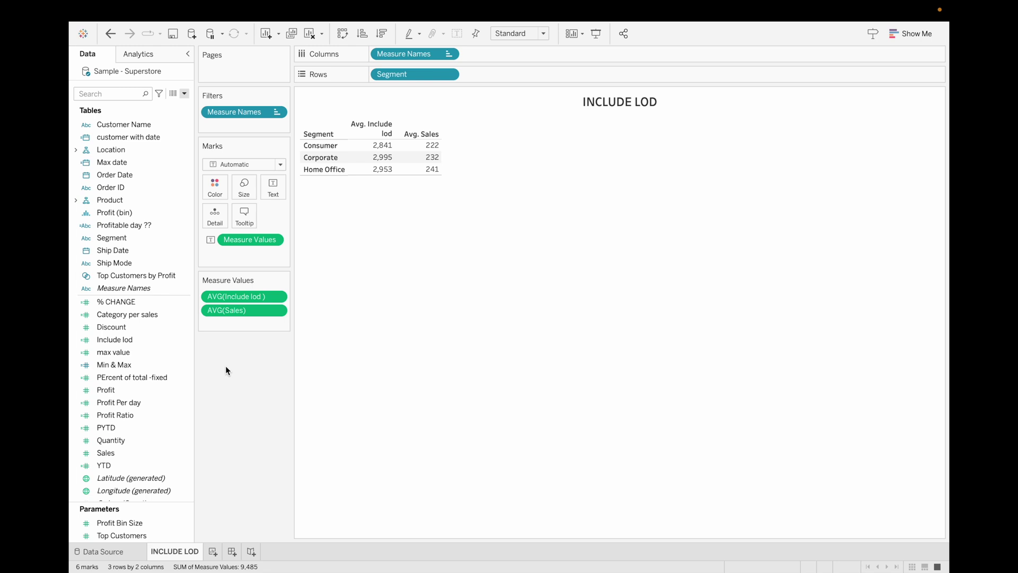
- Add a new worksheet and name it "Usecase-1"
left_click(214, 553)
double_click(218, 554)
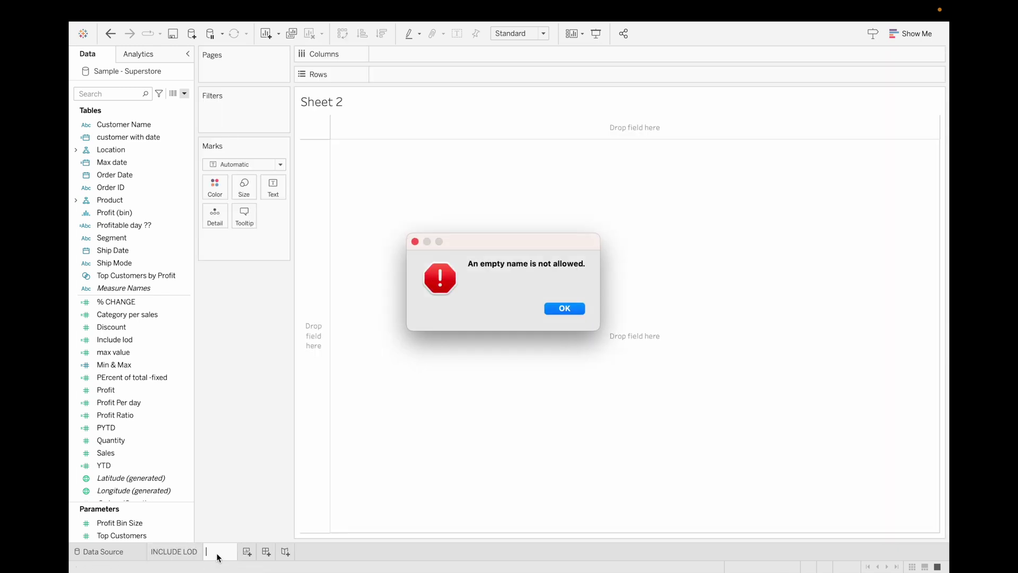
key("Return")
type("Usecase-1")
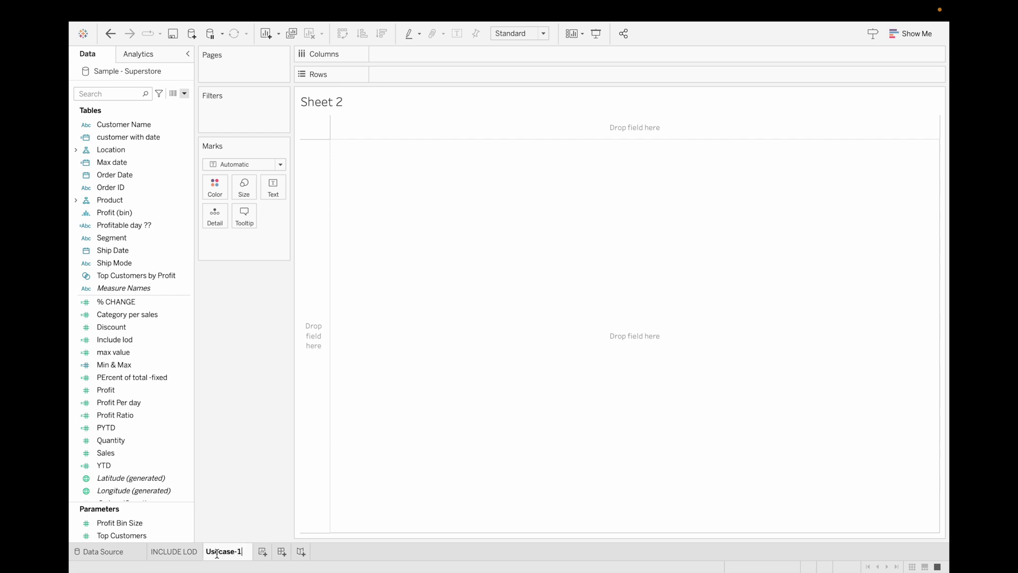
key("Return")
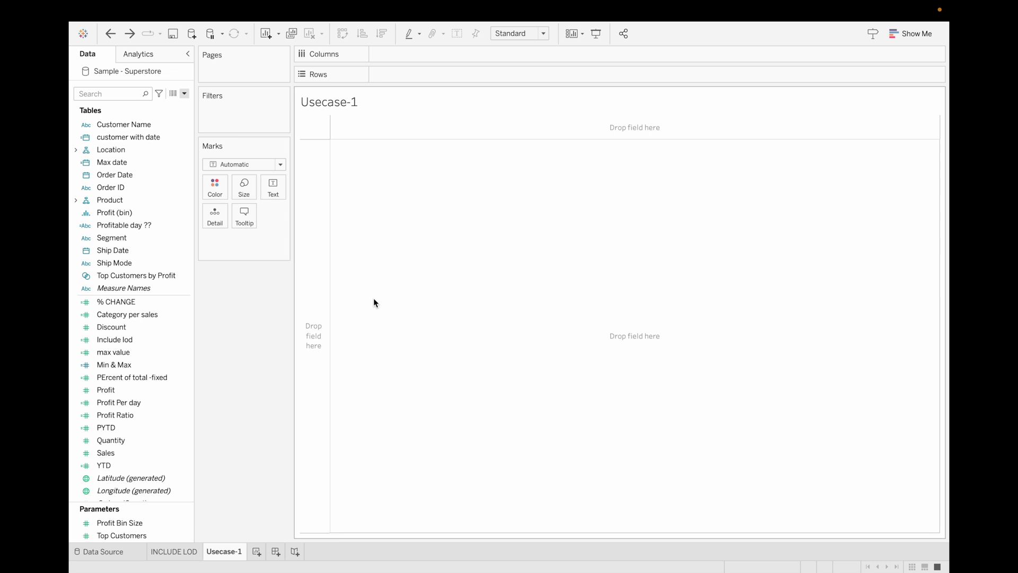
- Build a text table of Sales broken down by Ship Mode and Order ID in the rows
double_click(135, 263)
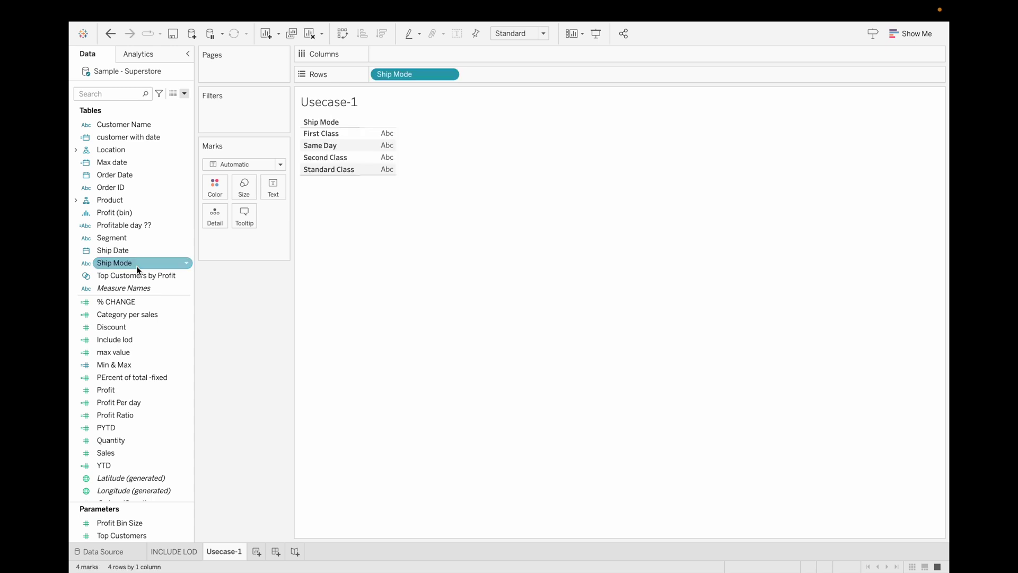
left_click(133, 187)
double_click(132, 186)
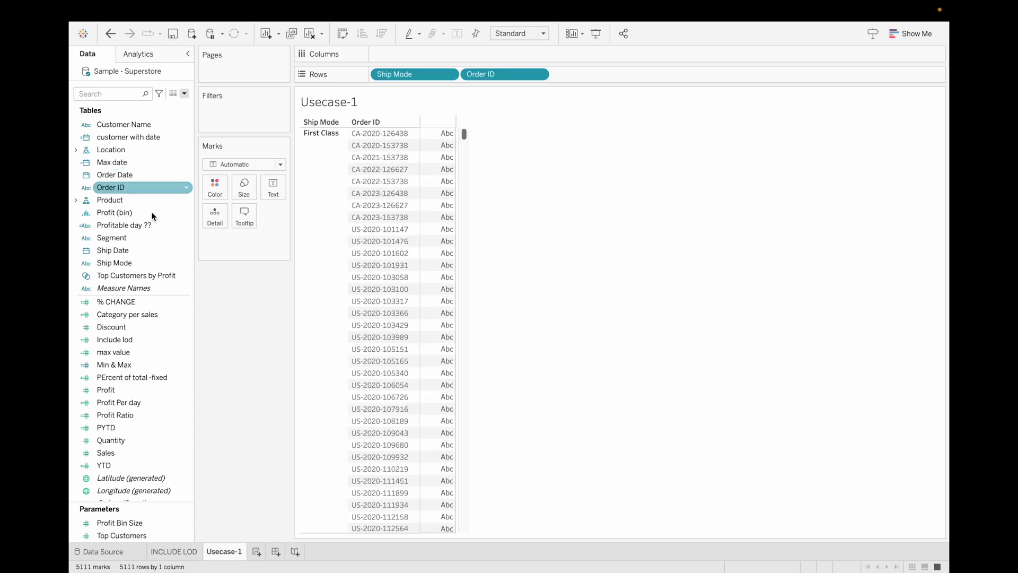
double_click(151, 453)
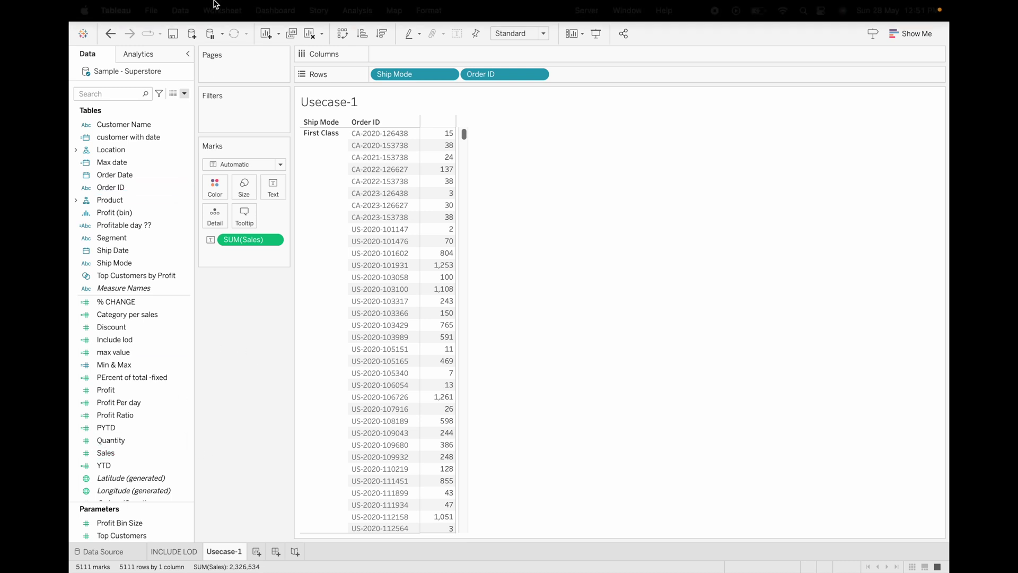
- Show the summary card on Usecase-1 and keep only the First Class ship mode in the table
left_click(220, 13)
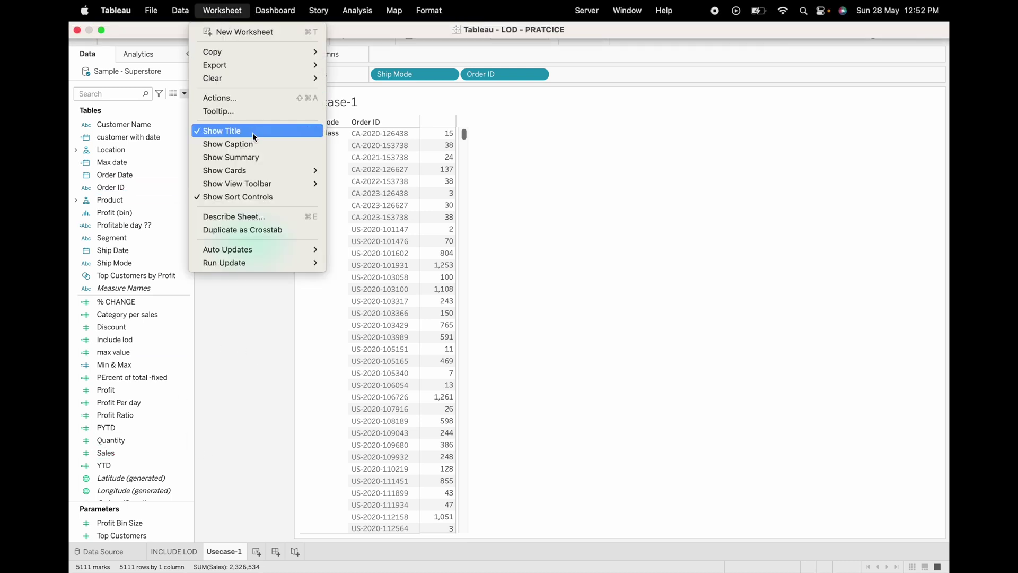
left_click(259, 157)
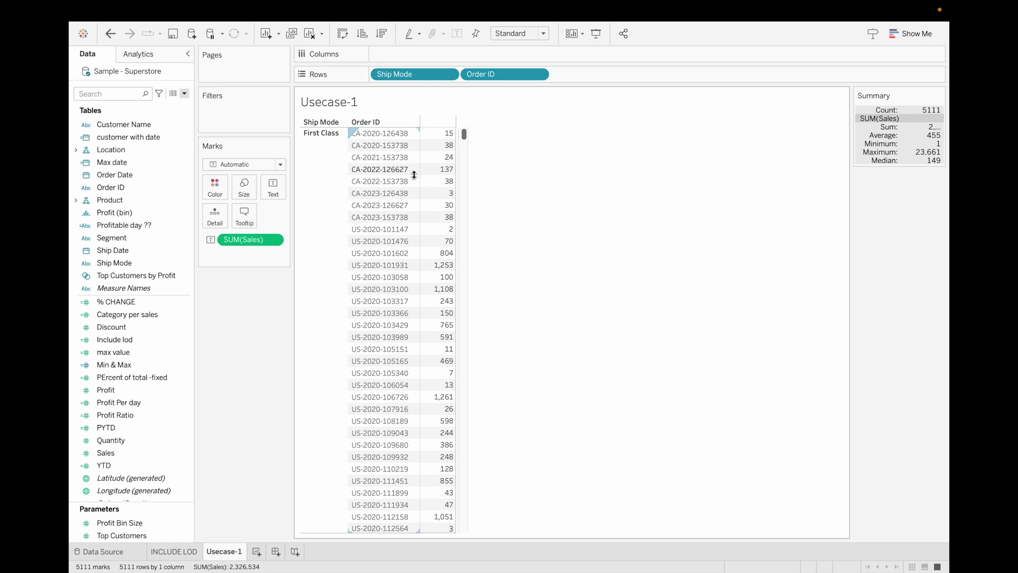
left_click(309, 179)
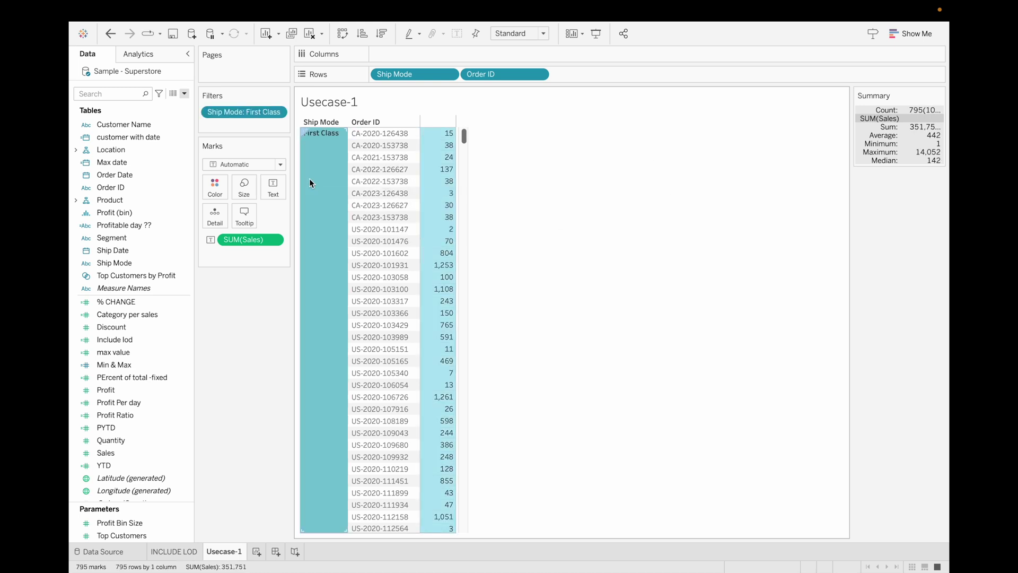
left_click(642, 298)
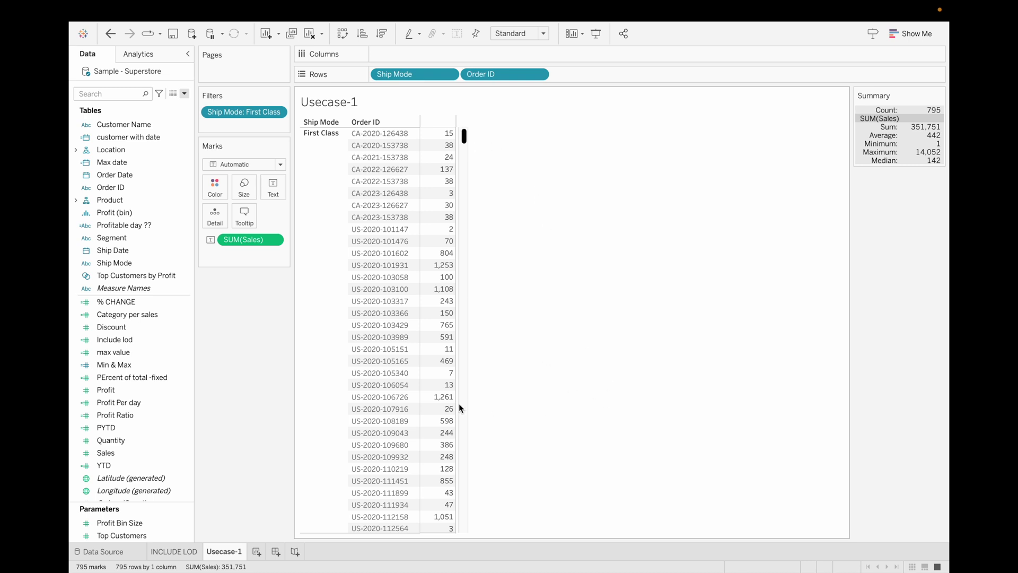
- Create a calculated field named "Include -1"
left_click(185, 94)
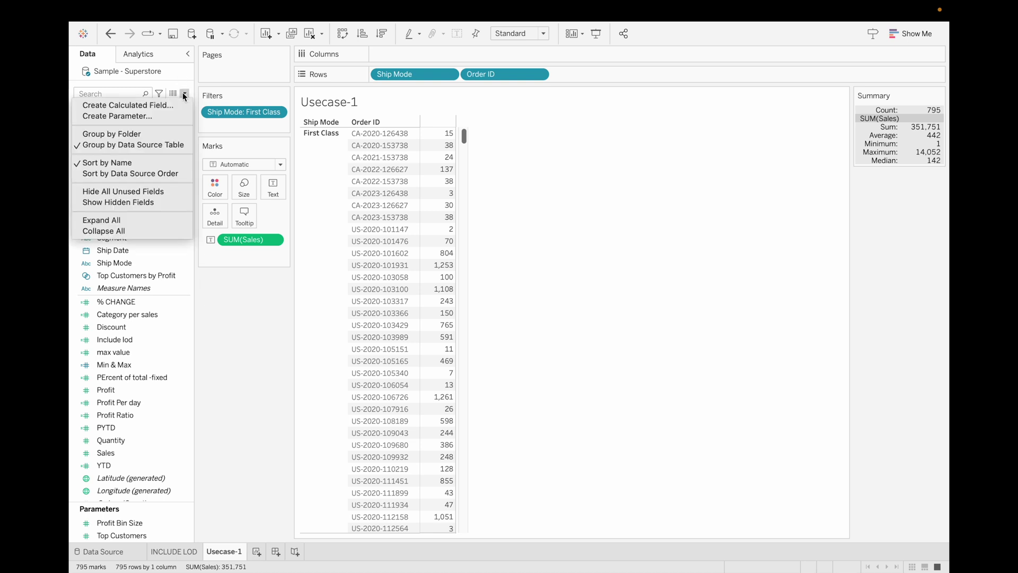
left_click(164, 101)
key("BackSpace")
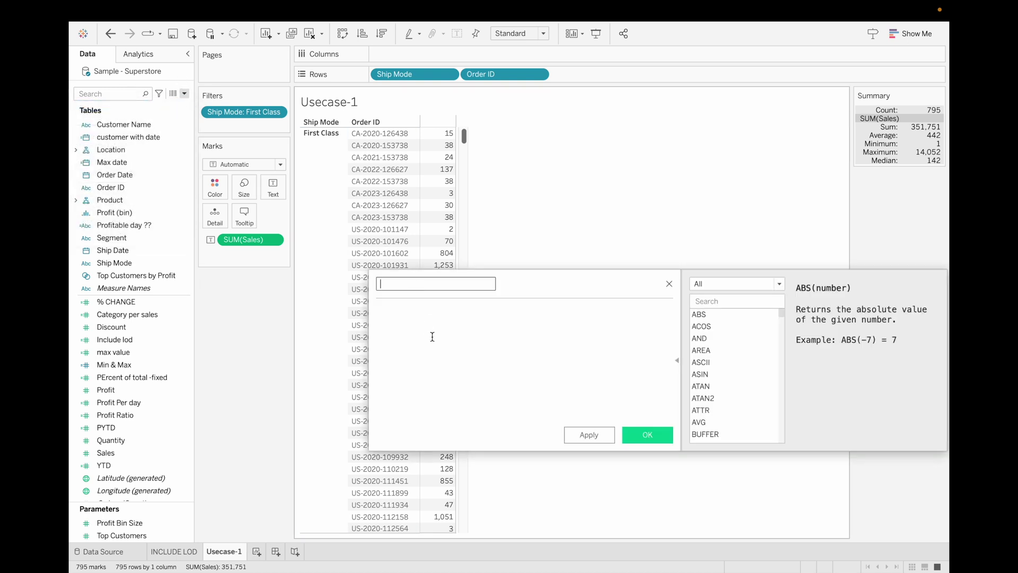
type("Inlud")
key("BackSpace")
key("BackSpace")
key("BackSpace")
type("clude -1")
- Enter the formula { INCLUDE [Order Date] : SUM([Sales])} for the Include -1 field and save it
left_click(409, 315)
type("{")
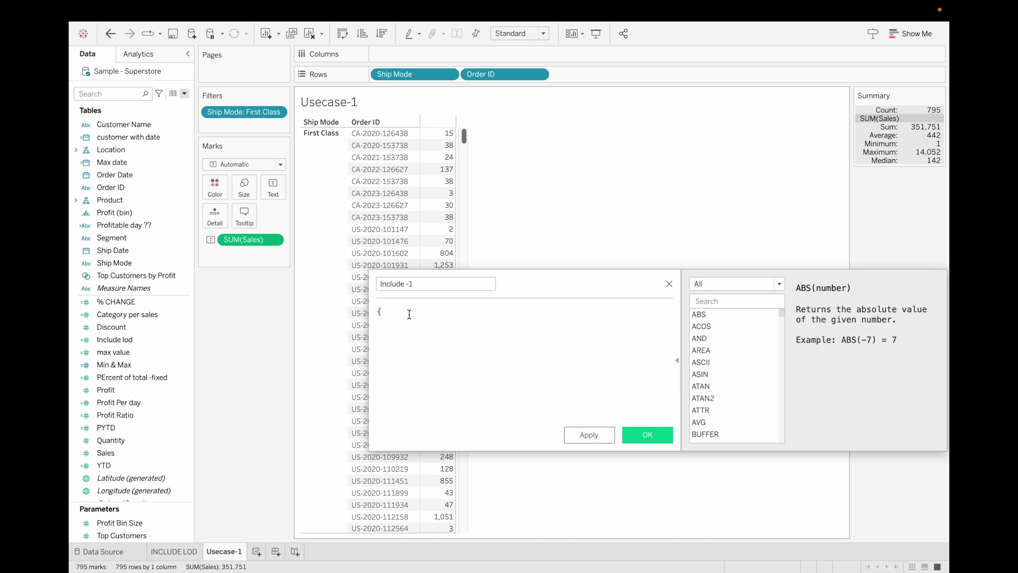
type(" inc")
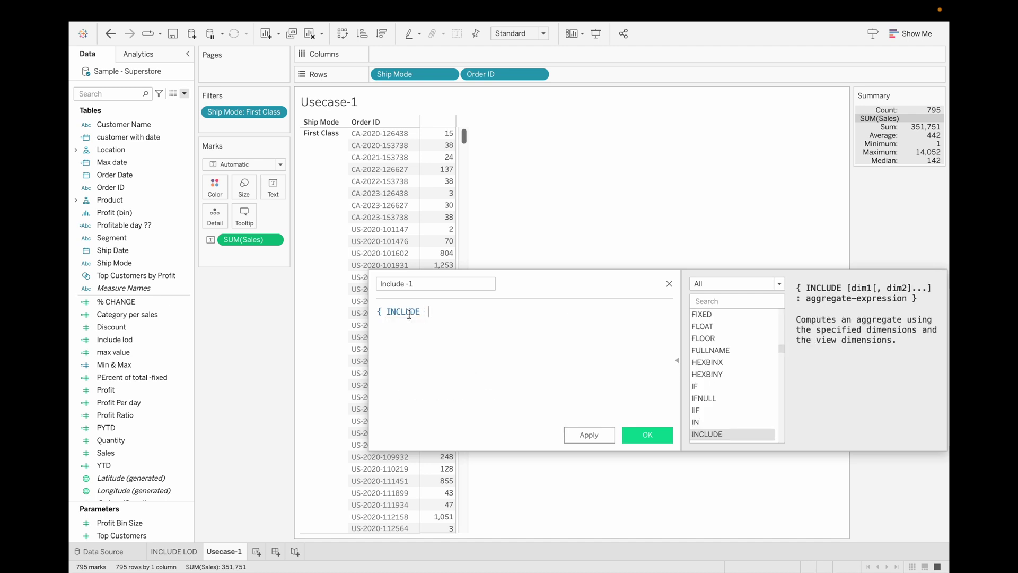
type("order")
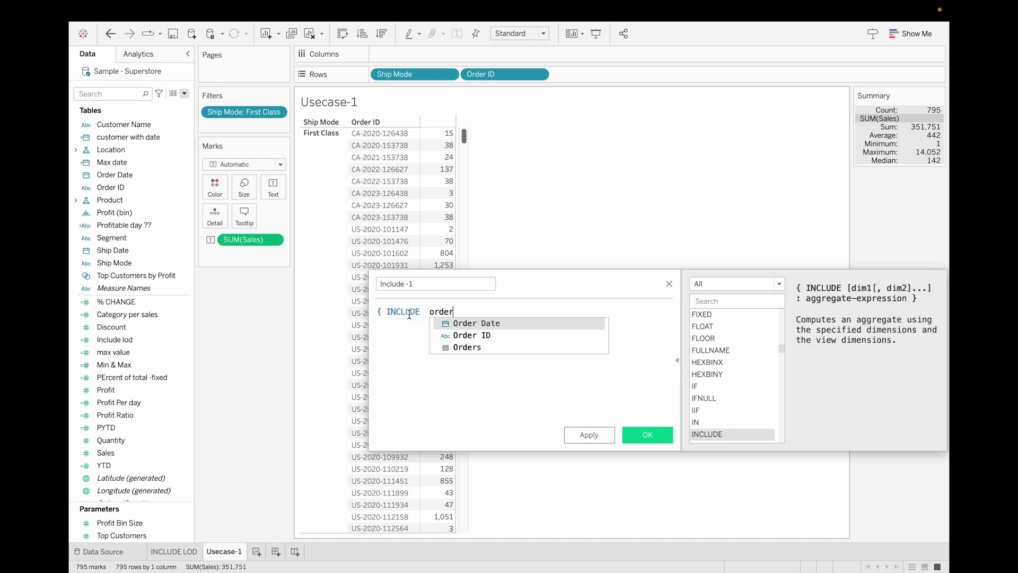
key("Return")
type(": sum")
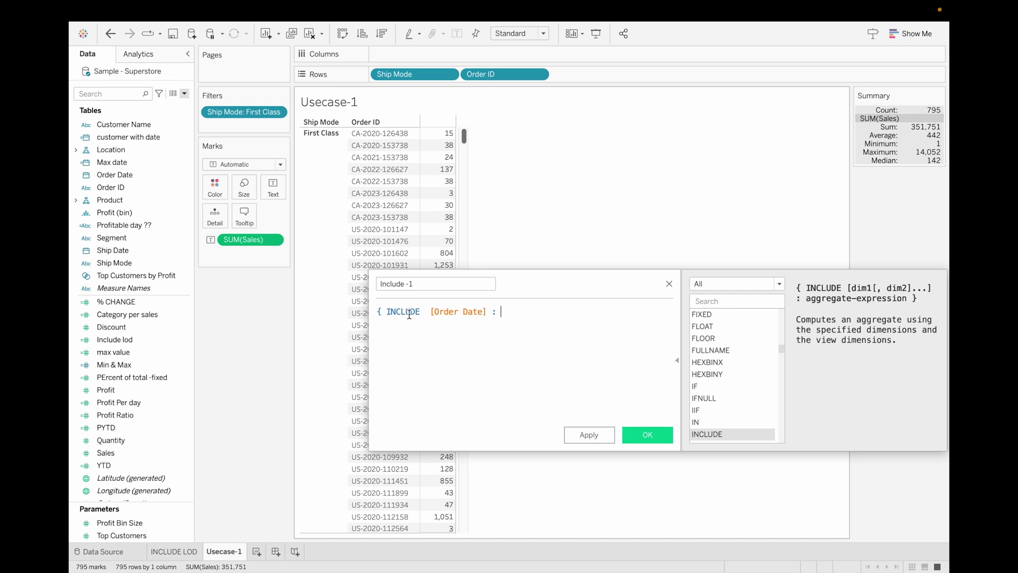
key("Return")
type("sales)")
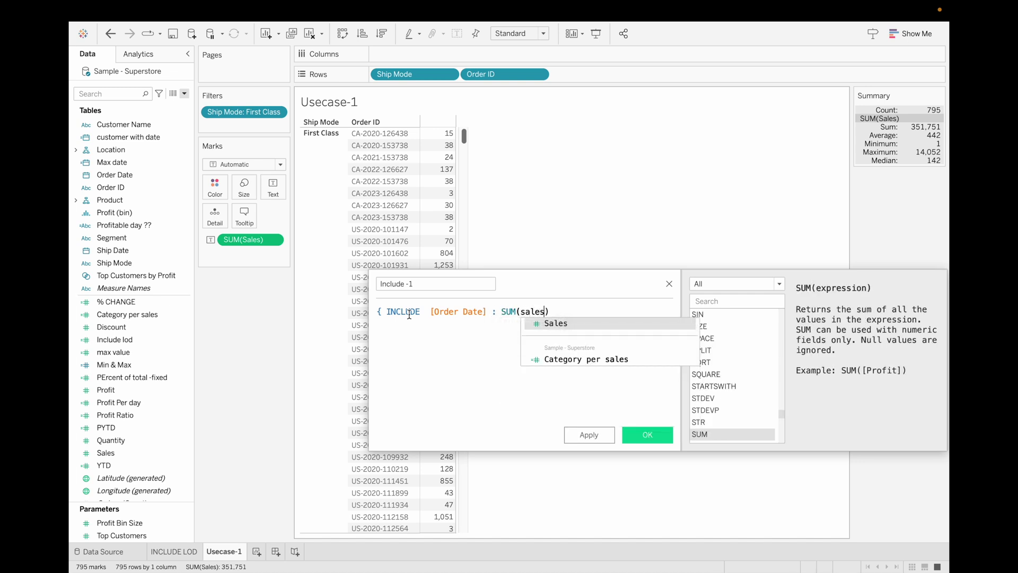
key("Return")
type("}")
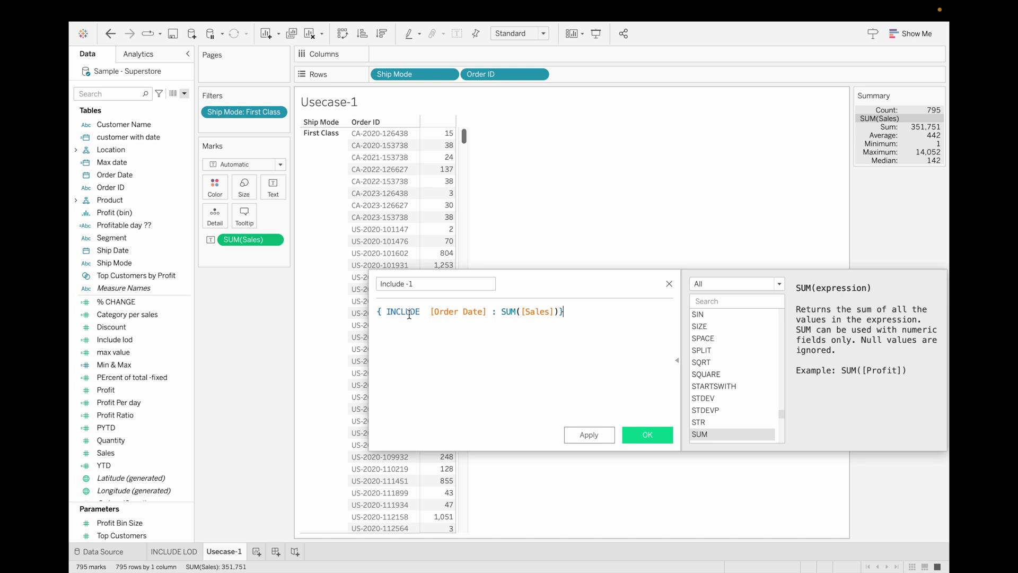
left_click(645, 434)
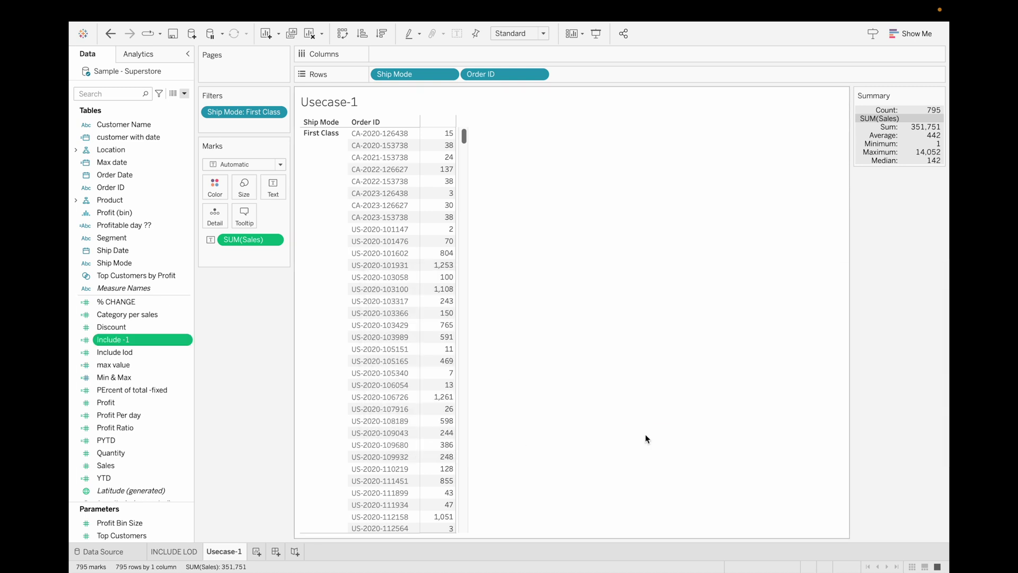
- Add a new worksheet with Ship Mode in the rows and Include -1 as the text value
left_click(256, 552)
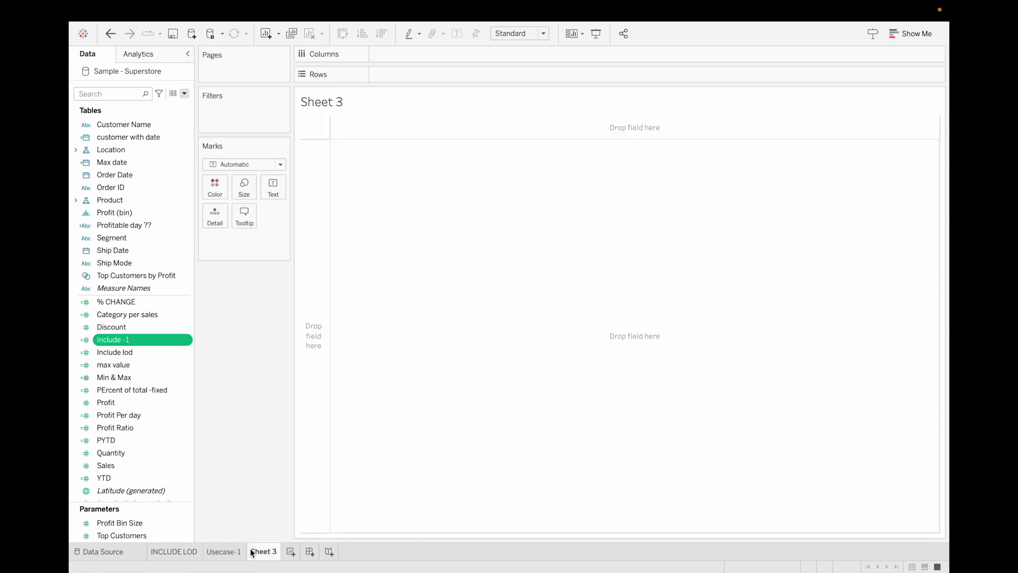
left_click(142, 262)
double_click(142, 262)
left_click(144, 324)
left_click(147, 316)
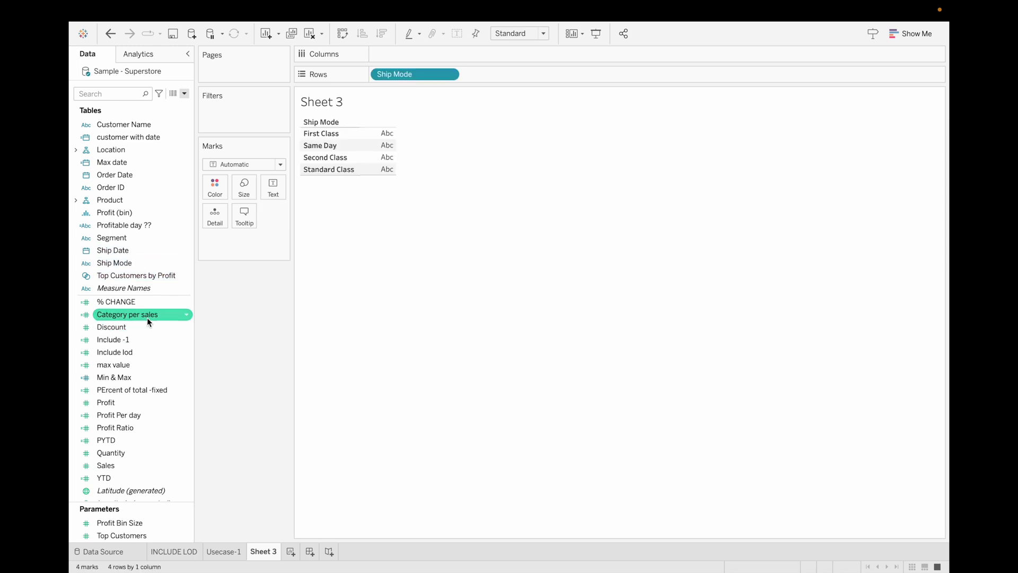
left_click_drag(144, 326, 272, 190)
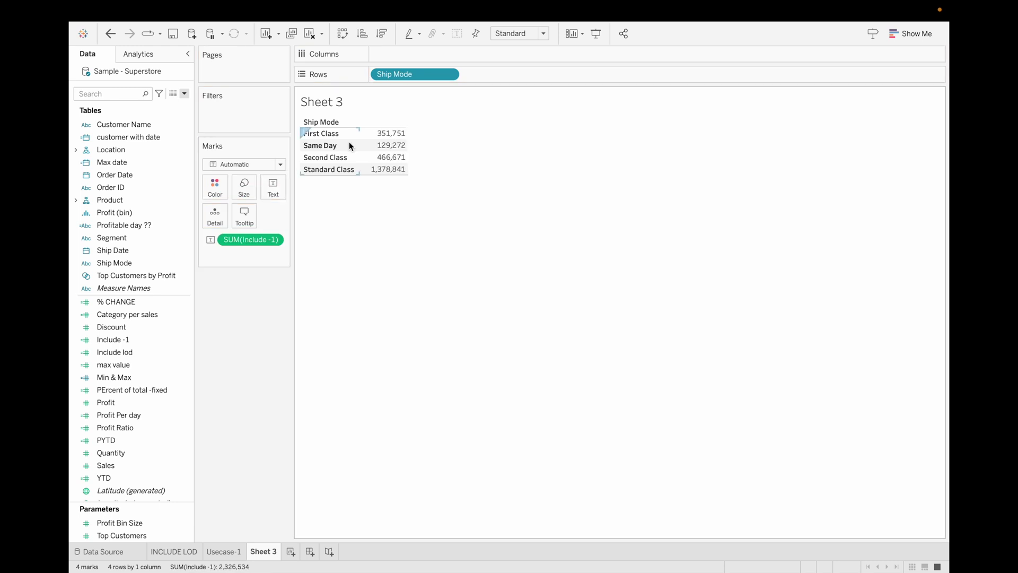
- Change the aggregation of Include -1 in the ship mode table to Average
left_click(278, 239)
mouse_move(298, 342)
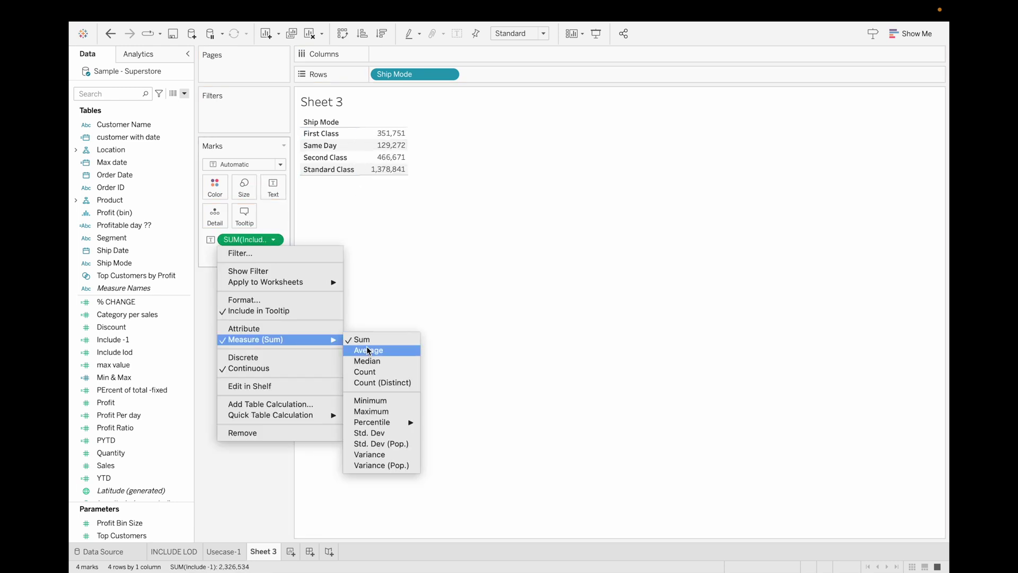
left_click(367, 346)
- Replace Order Date with [Order ID] in the Include -1 formula and save the calculation
left_click(158, 314)
left_click(164, 340)
left_click(186, 339)
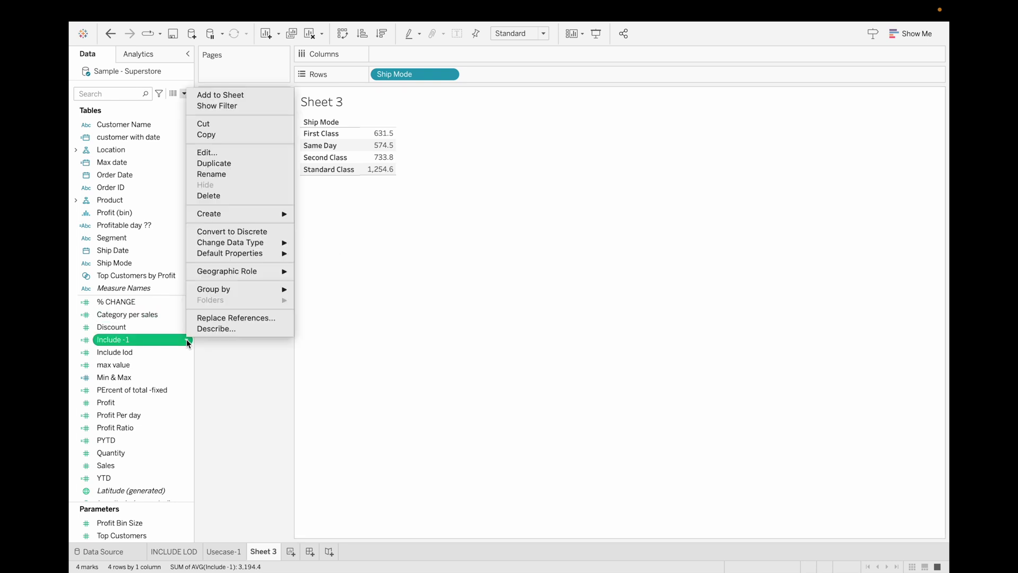
left_click(222, 151)
key("BackSpace")
key("BackSpace")
key("BackSpace")
key("BackSpace")
key("BackSpace")
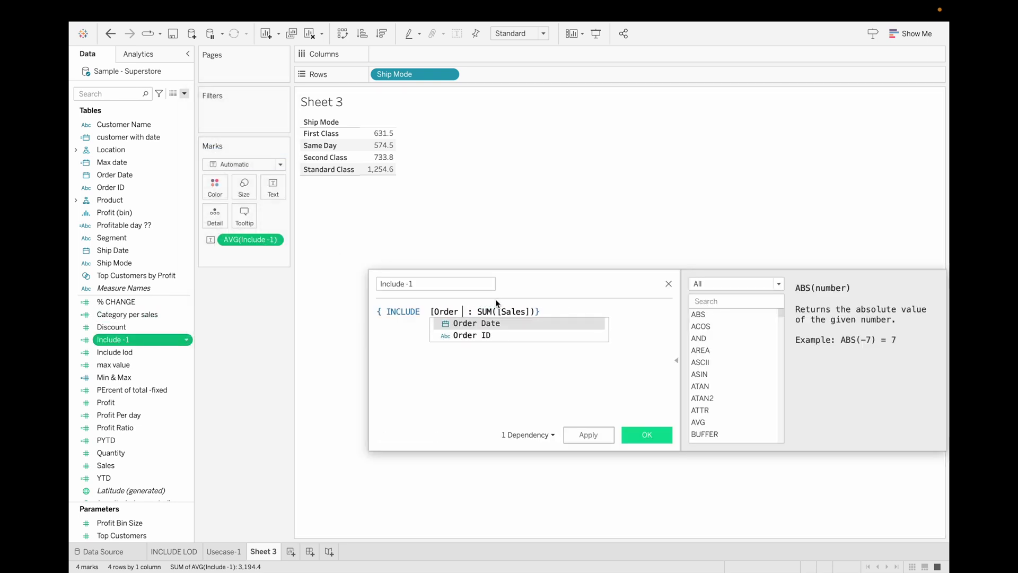
key("Down")
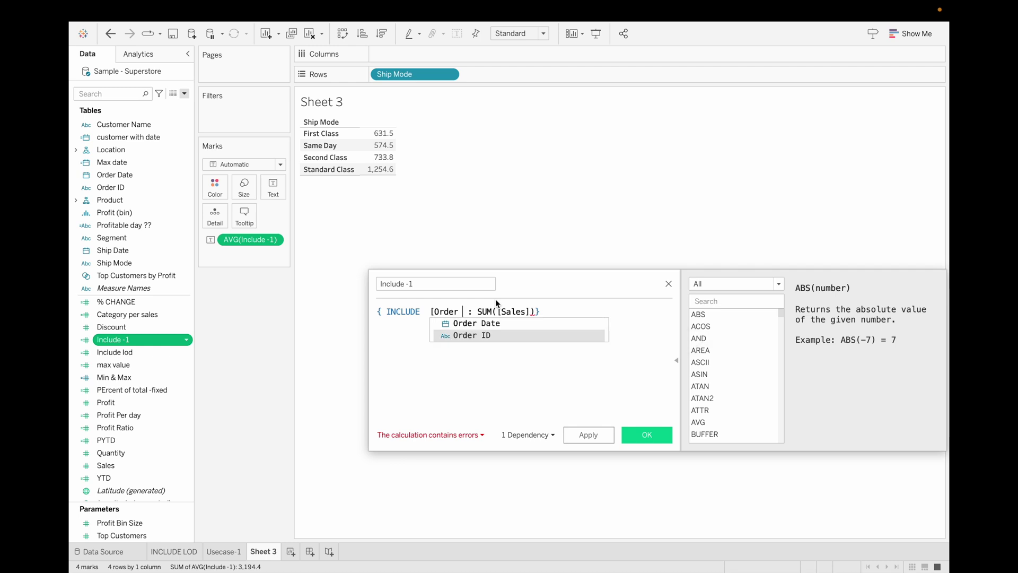
key("Return")
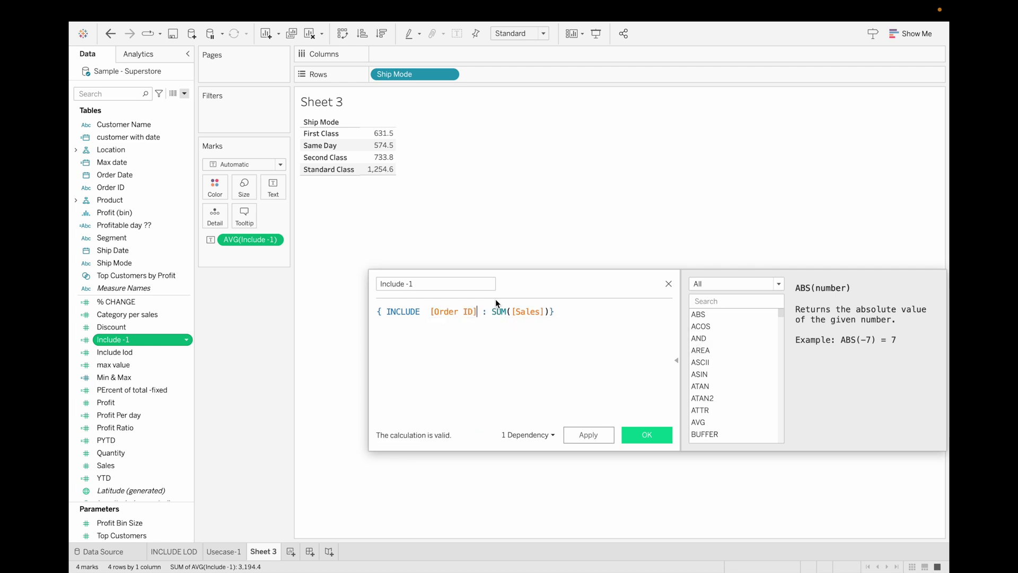
left_click(654, 435)
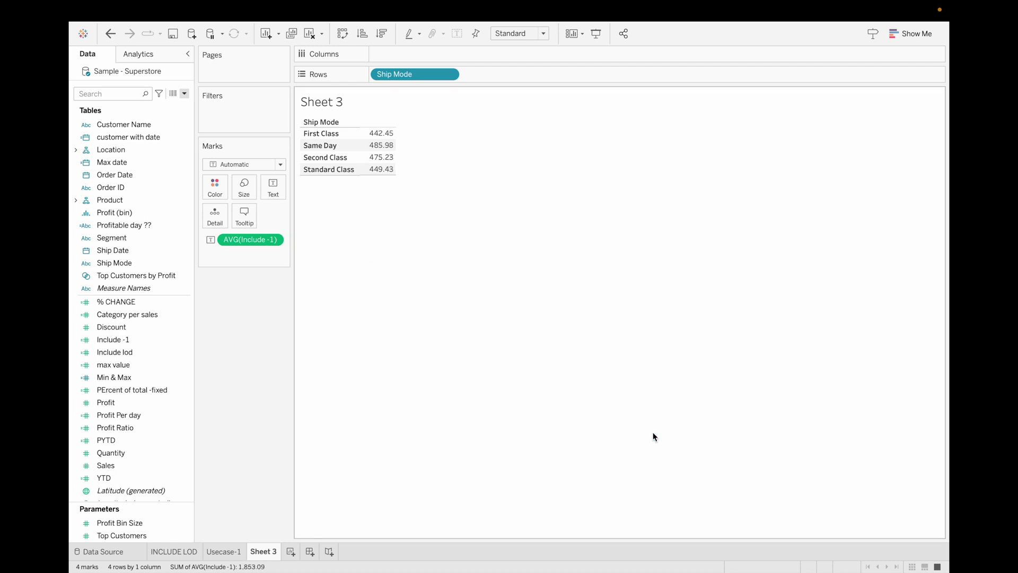
- Show the Ship Mode filter on Usecase-1, switch it to Same Day only, and compare the summary average with Sheet 3
mouse_move(382, 137)
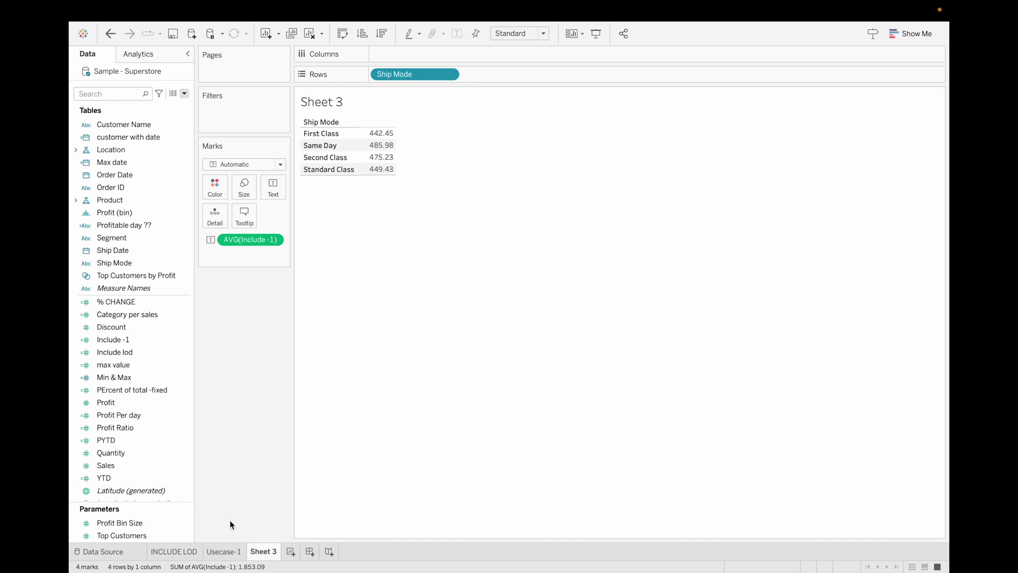
left_click(224, 552)
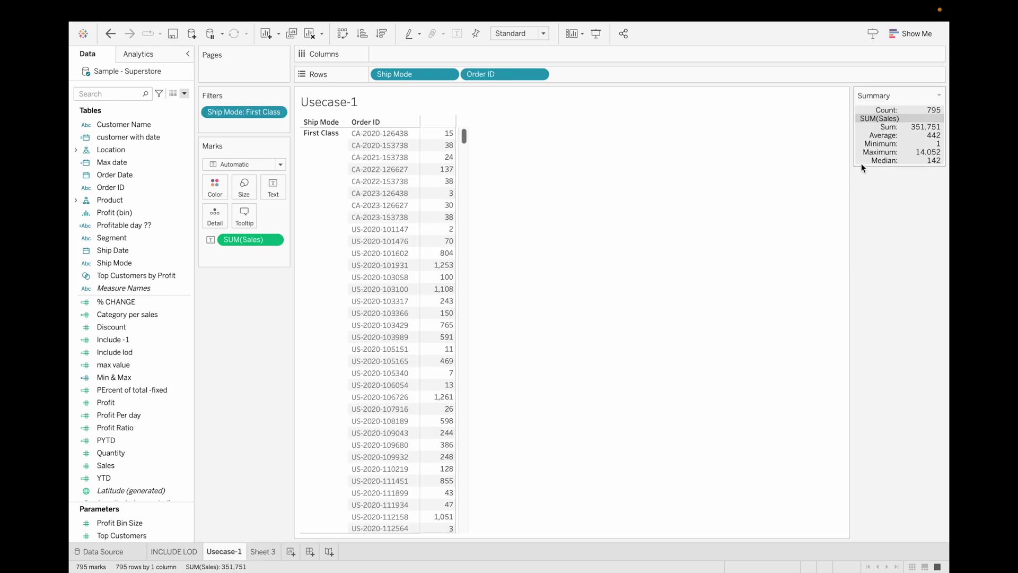
left_click(276, 112)
left_click(268, 143)
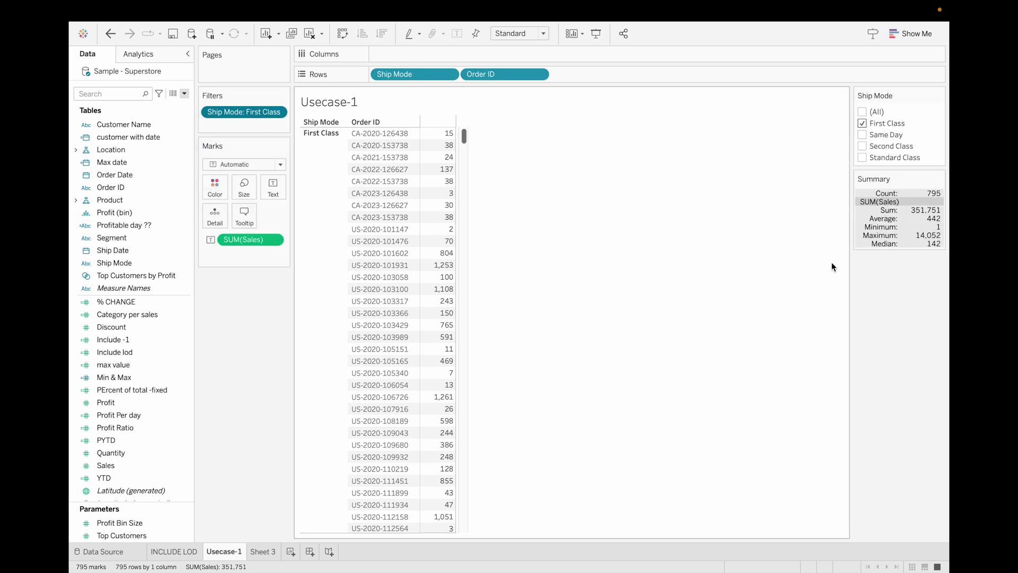
left_click(862, 123)
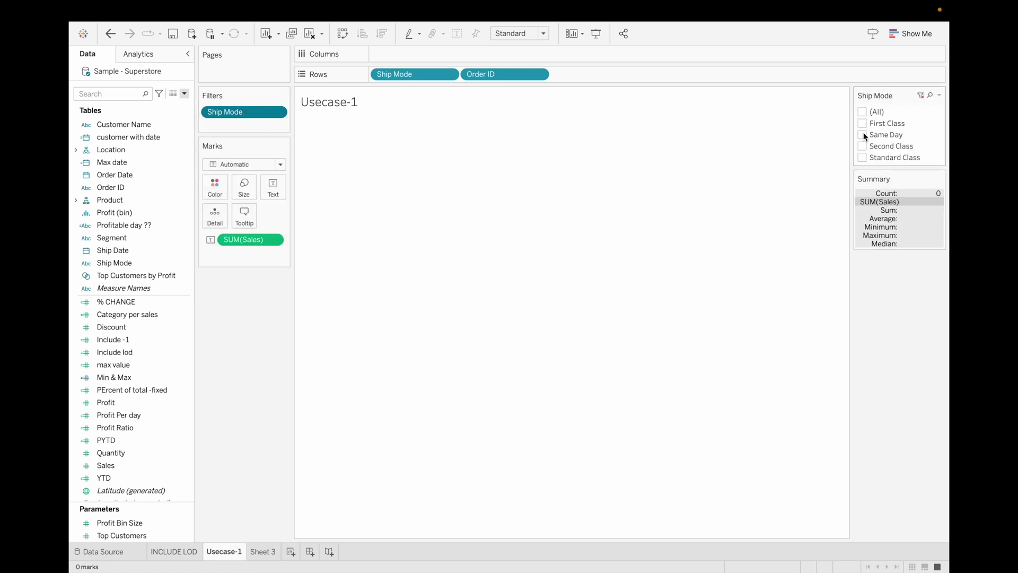
left_click(862, 135)
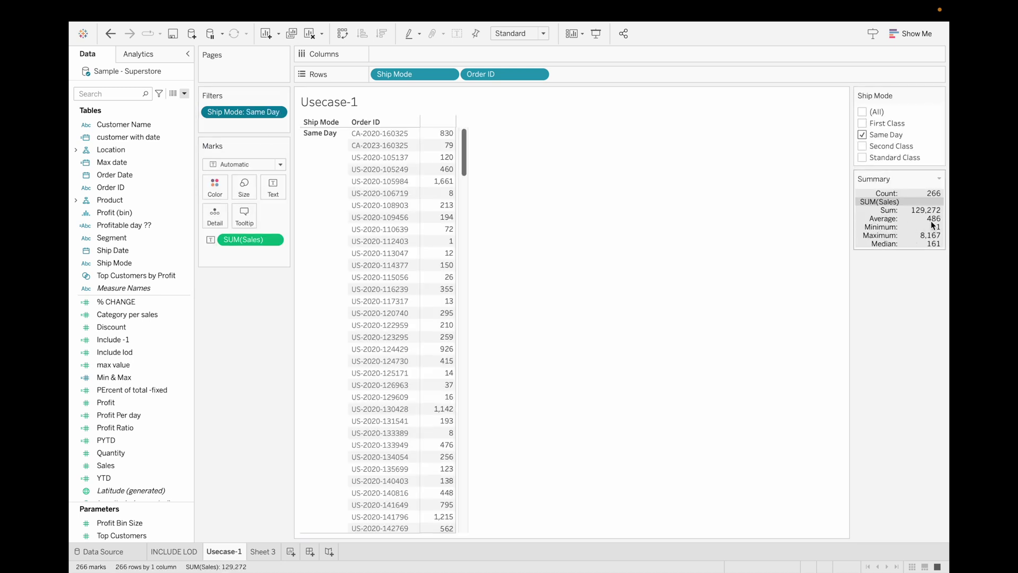
left_click(272, 550)
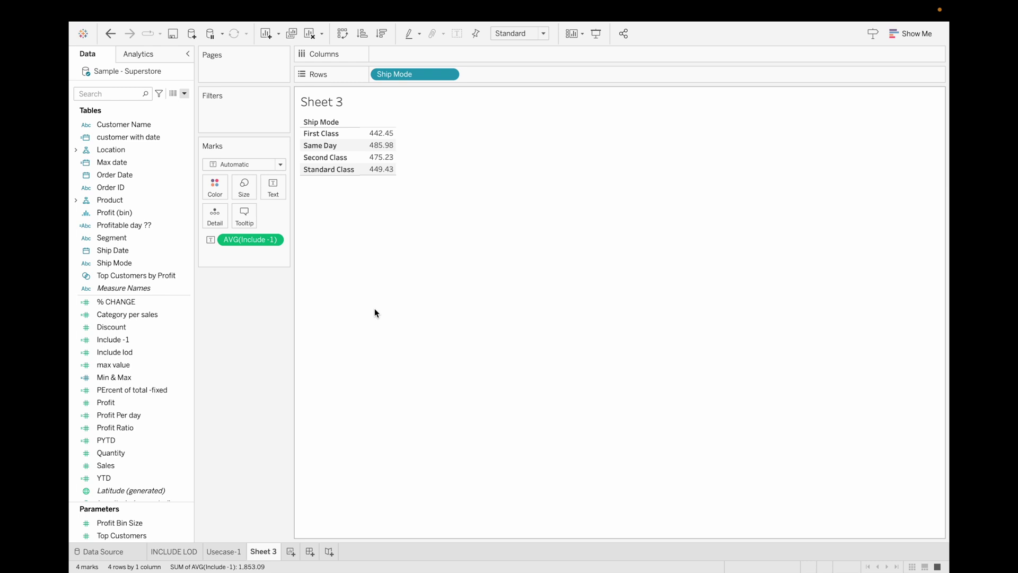
- Add a new worksheet and name it "Usecase -2"
left_click(291, 552)
double_click(290, 552)
key("BackSpace")
type("Use")
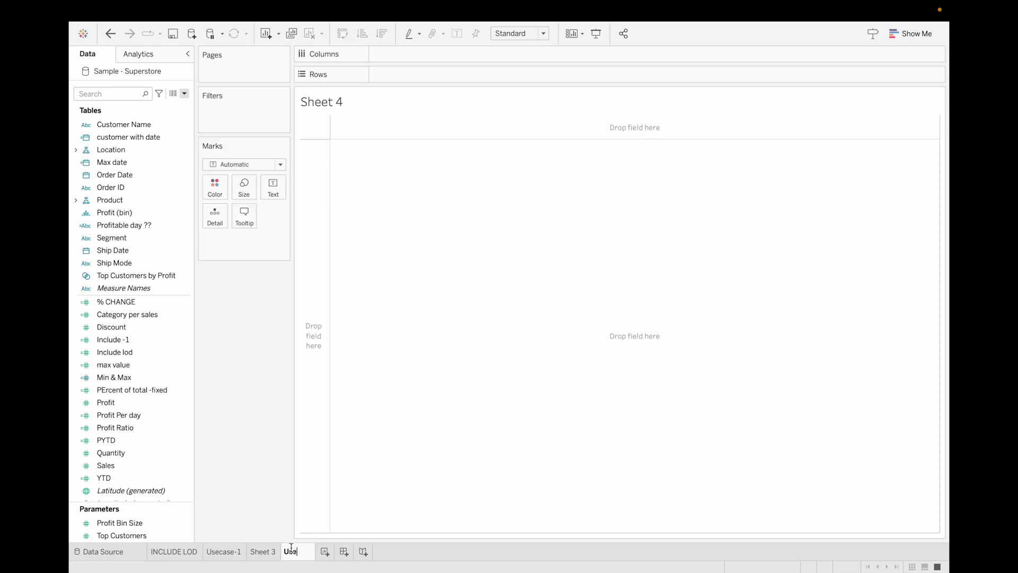
type("rase -2")
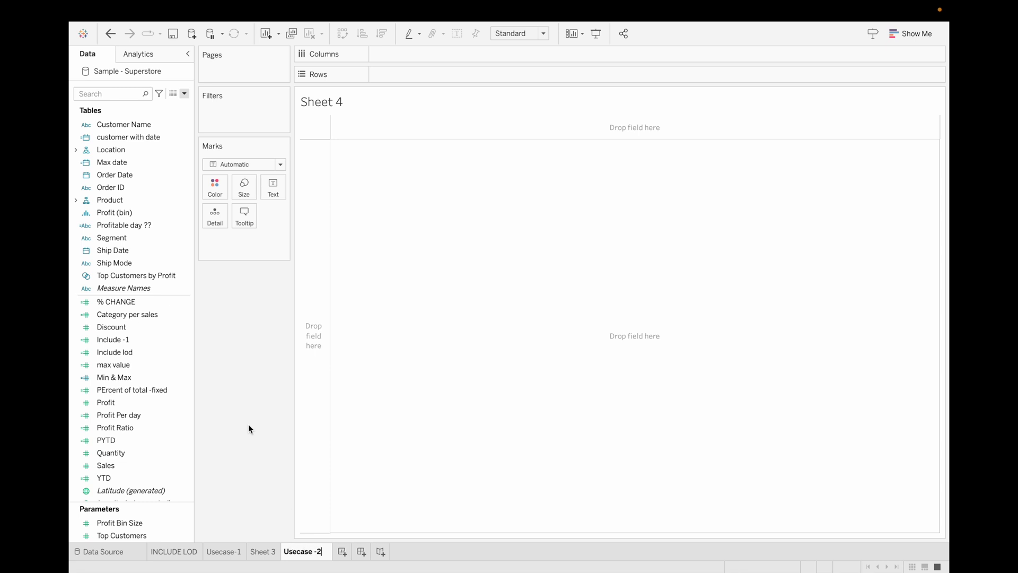
key("Return")
- Expand the Product hierarchy and list Sub-Category in the rows of the Usecase -2 sheet
scroll(79, 191, "down", 1)
left_click(76, 187)
left_click(128, 212)
double_click(132, 212)
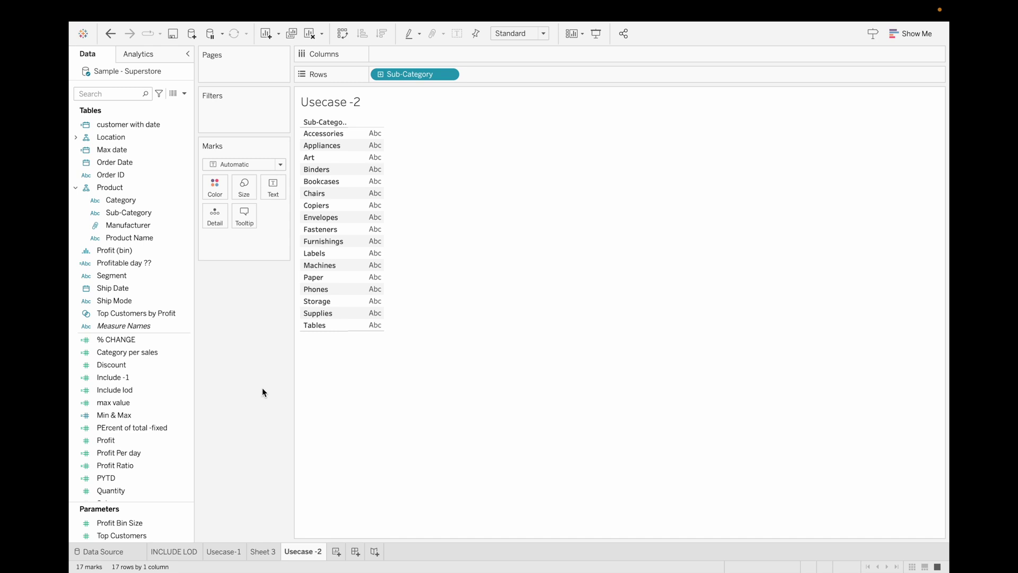
left_click(121, 239)
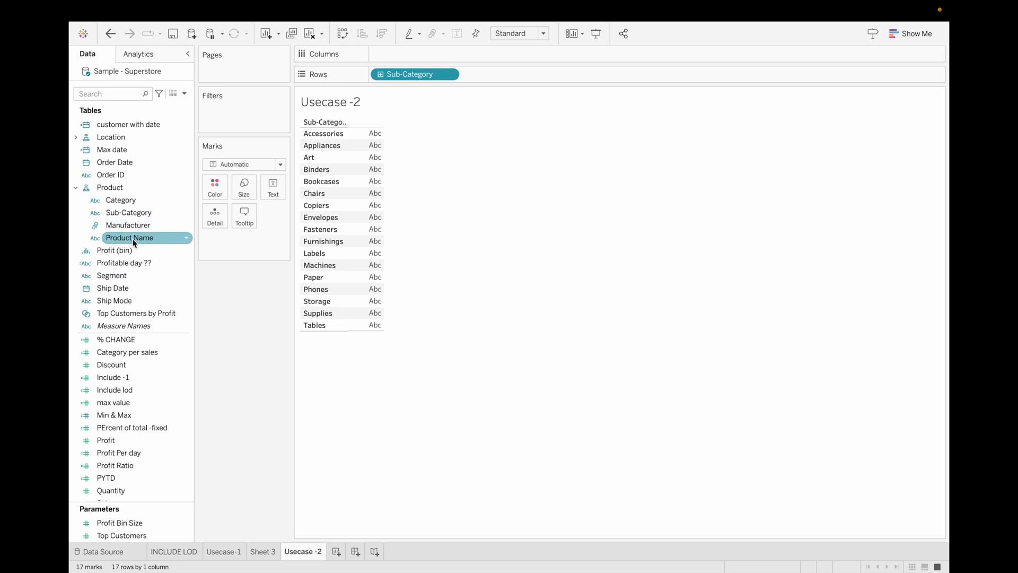
mouse_move(134, 243)
left_mouse_down()
mouse_move(328, 169)
mouse_move(177, 322)
left_mouse_up()
left_click(177, 322)
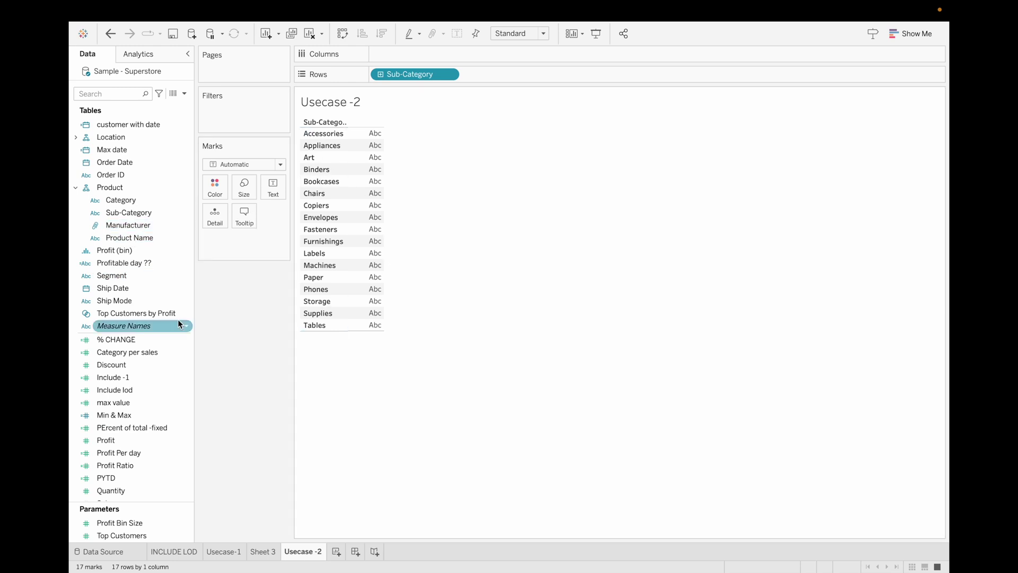
- Start a new calculated field and name it "Largest sales with Include lod"
left_click(184, 93)
left_click(128, 105)
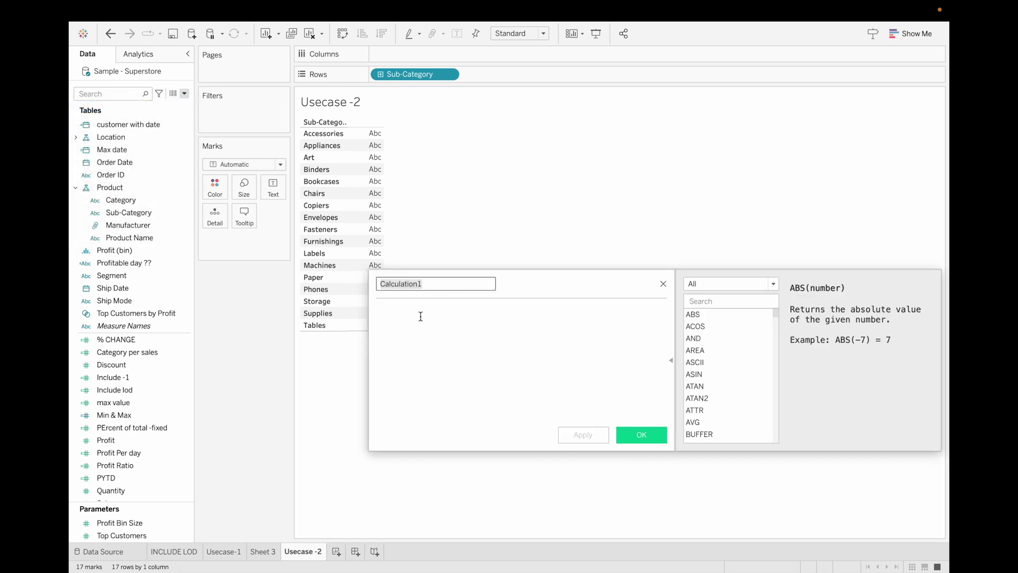
key("BackSpace")
type("Largest s")
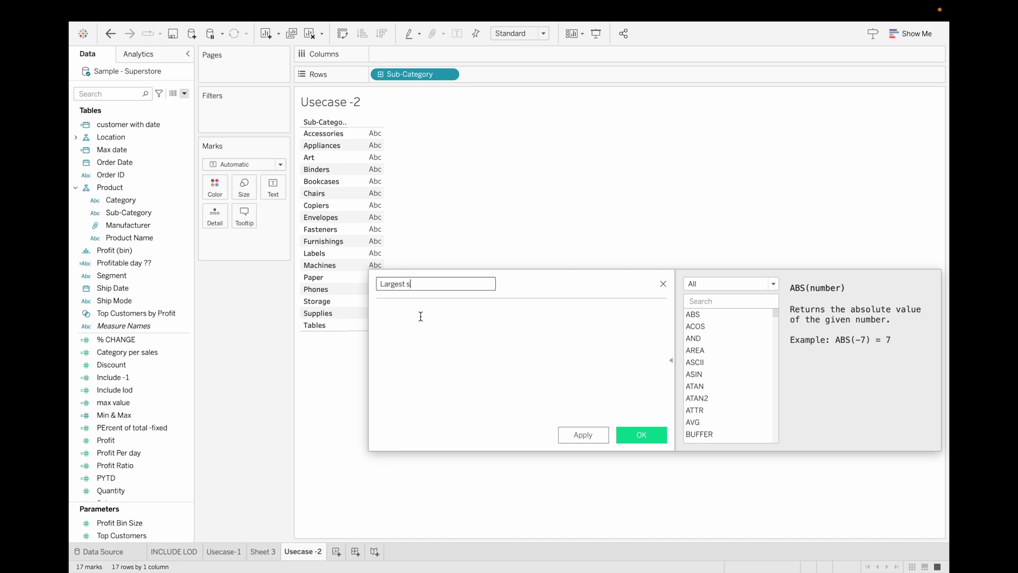
type("ales with Include lod")
- Enter the formula { INCLUDE [Product Name] : MAX([Sales])} and save the calculation
left_click(402, 316)
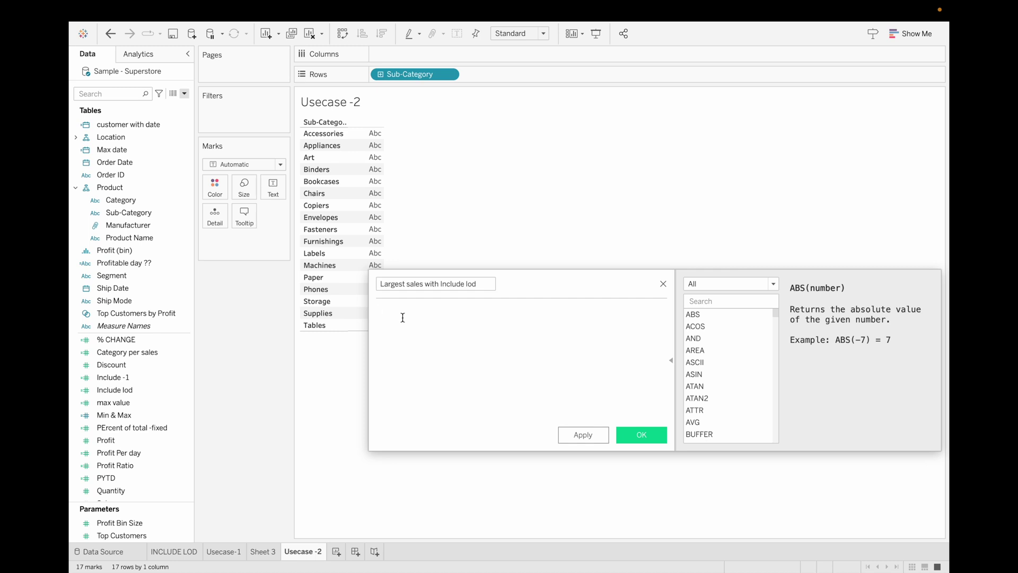
type("{ inc")
key("Return")
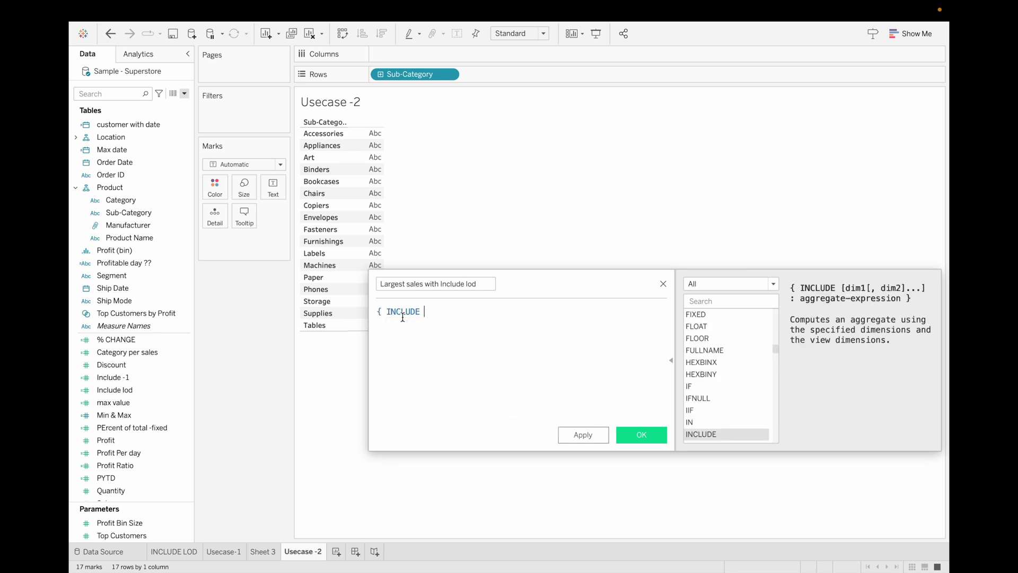
type("pro")
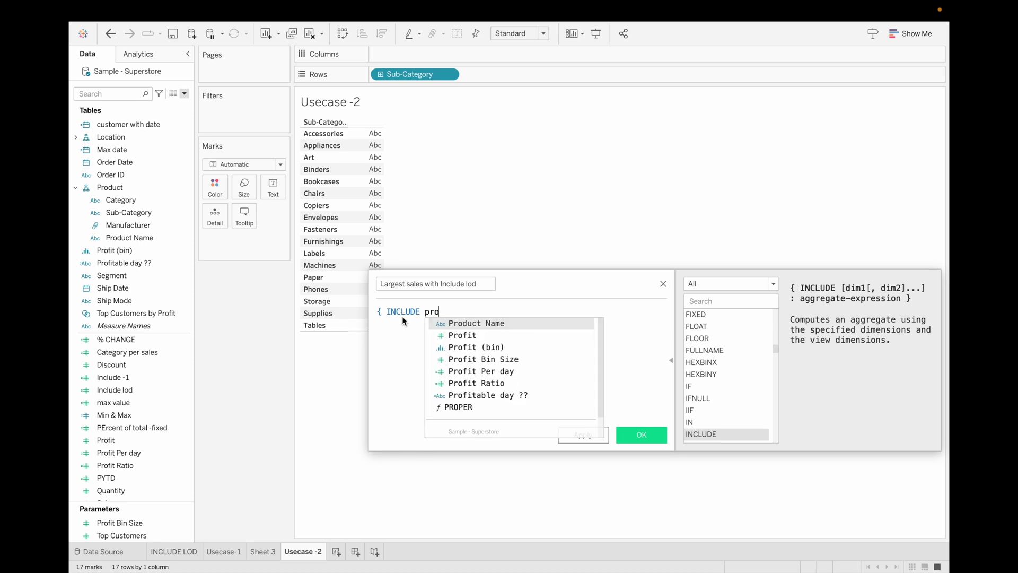
key("Return")
type(": max")
key("Return")
type("sales")
key("Return")
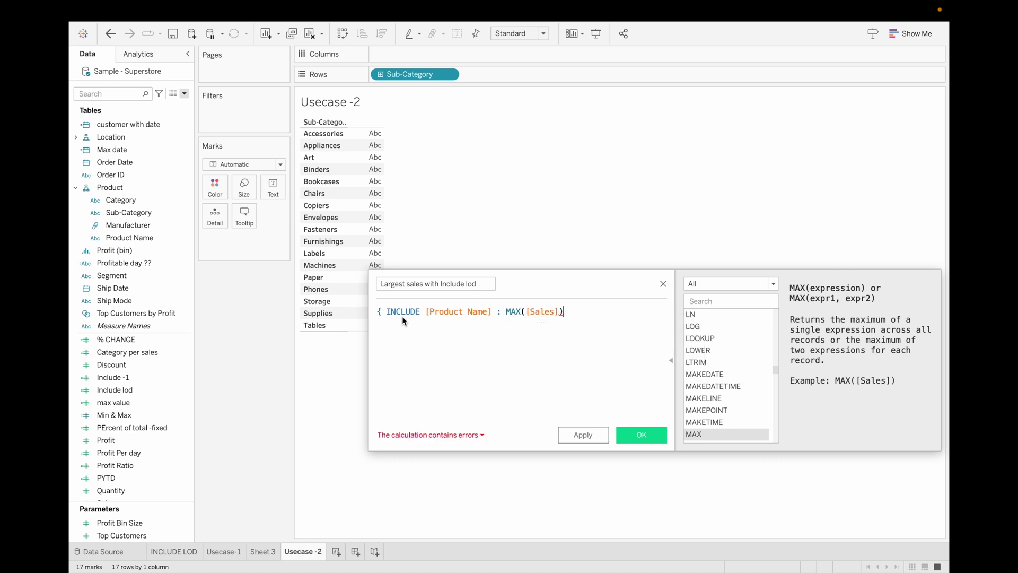
type("}")
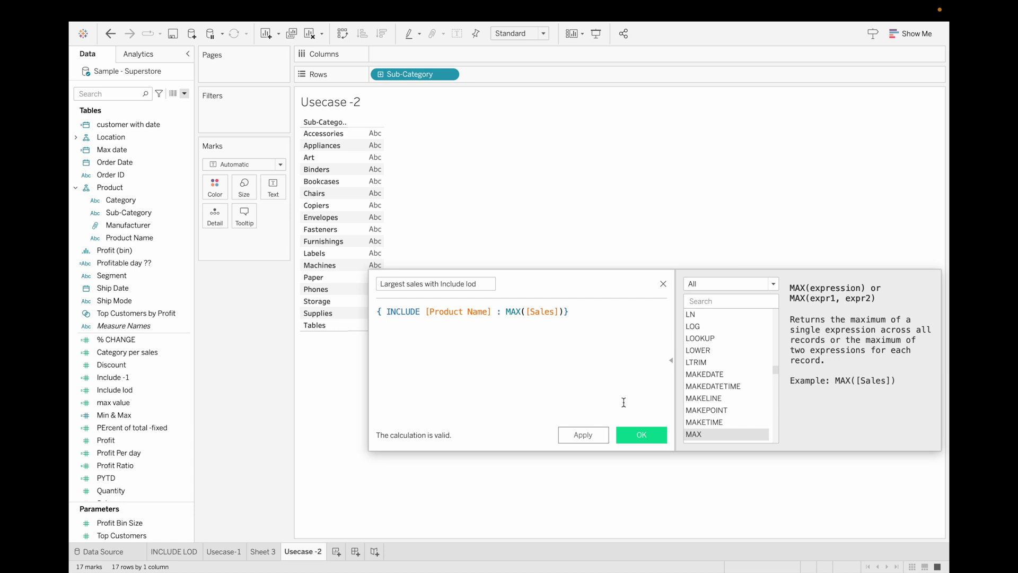
left_click(642, 436)
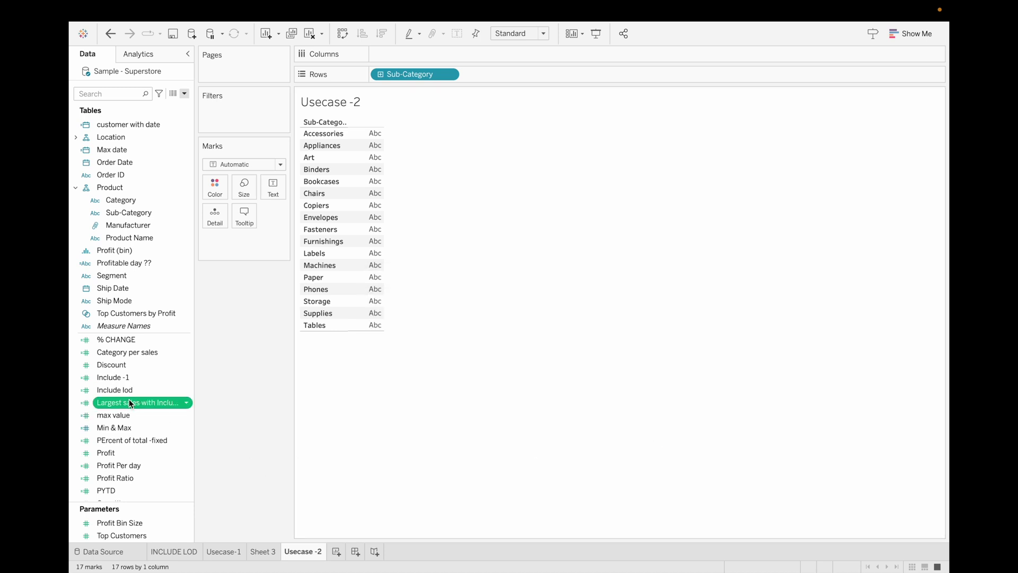
- Show Largest sales with Include lod as text for each Sub-Category and sort the sub-categories in descending order
left_click_drag(132, 402, 273, 196)
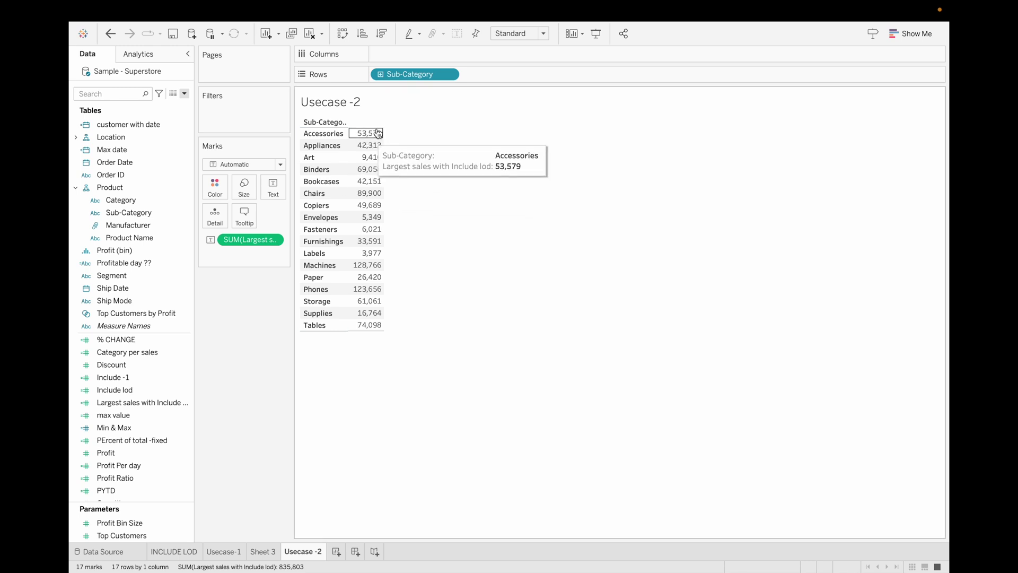
left_click(382, 34)
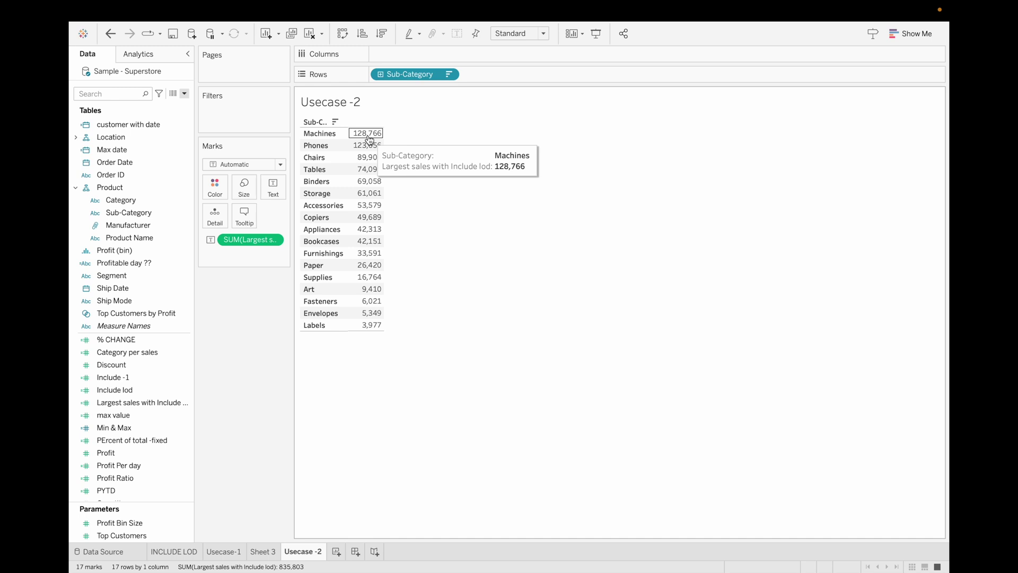
- Examine the full underlying data of the Machines value, comparing largest sales per Product Name with Sales, and close it without exporting
left_click(370, 139)
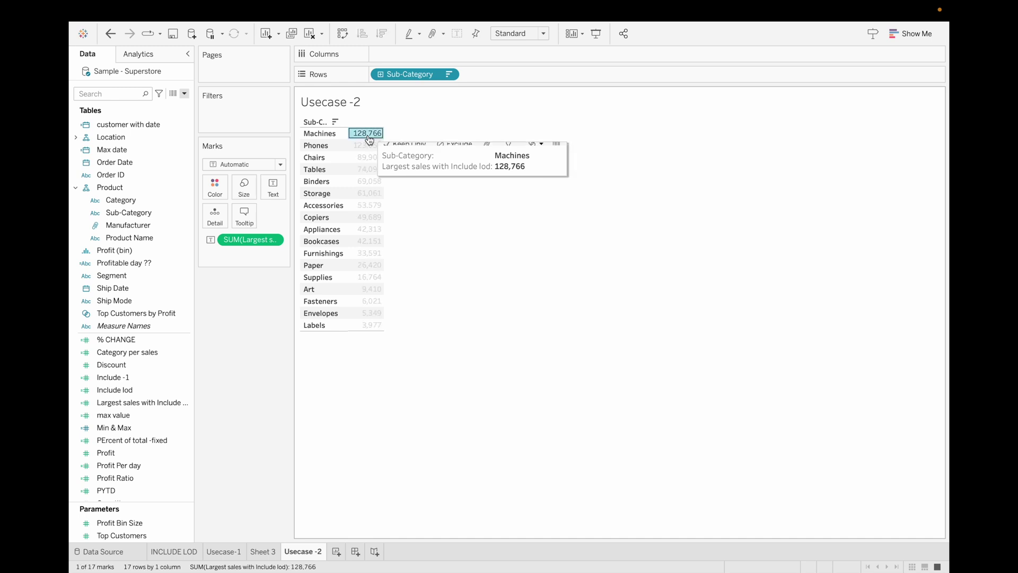
left_click(554, 137)
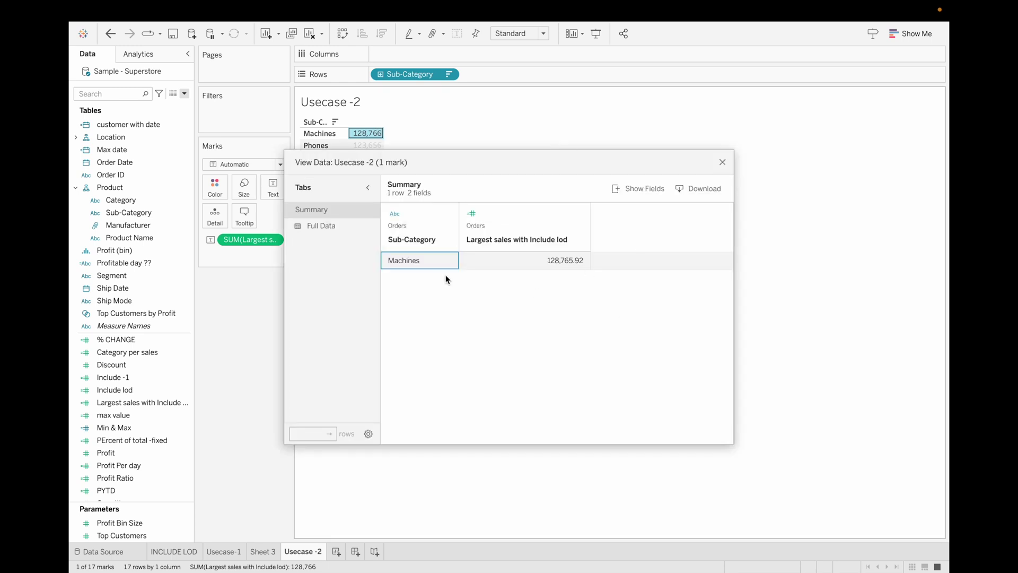
left_click(327, 224)
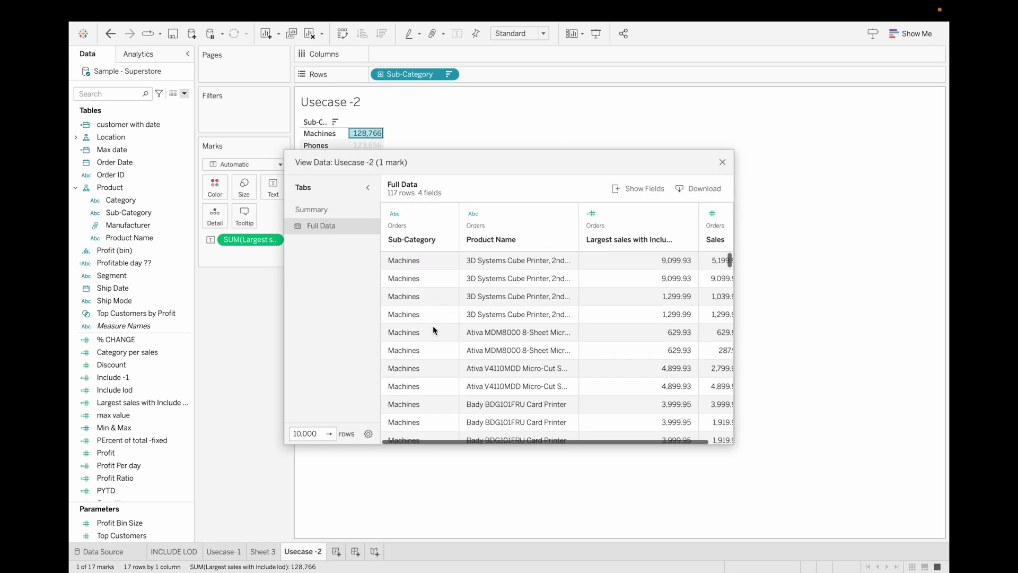
scroll(555, 330, "right", 1)
scroll(555, 330, "left", 1)
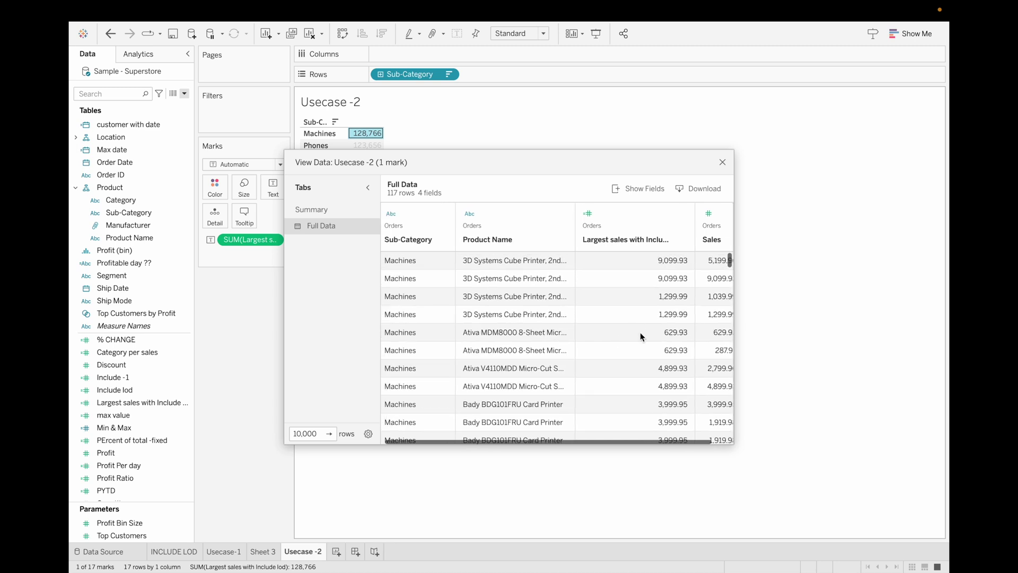
scroll(640, 332, "right", 1)
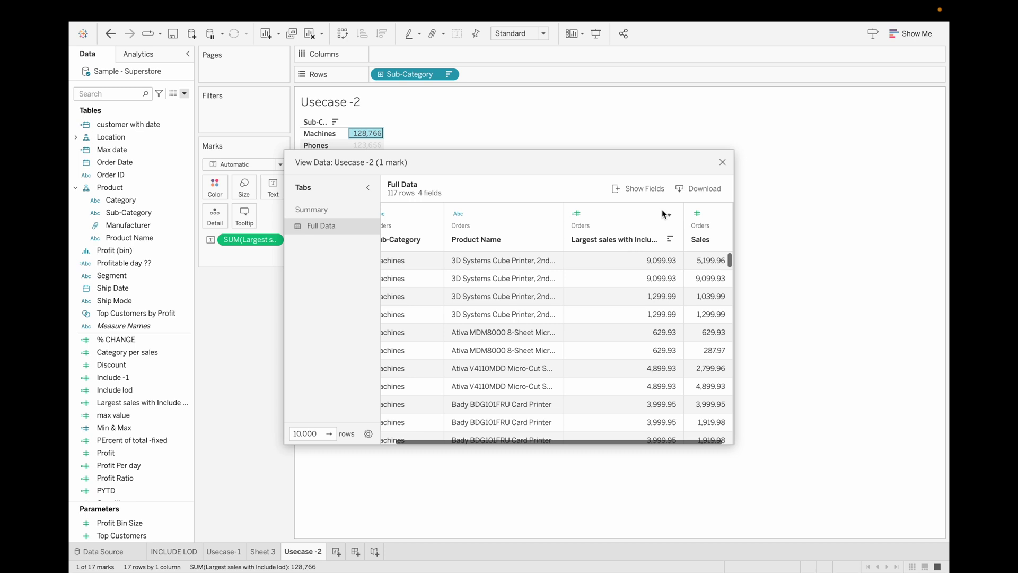
scroll(606, 296, "down", 5)
scroll(606, 295, "down", 6)
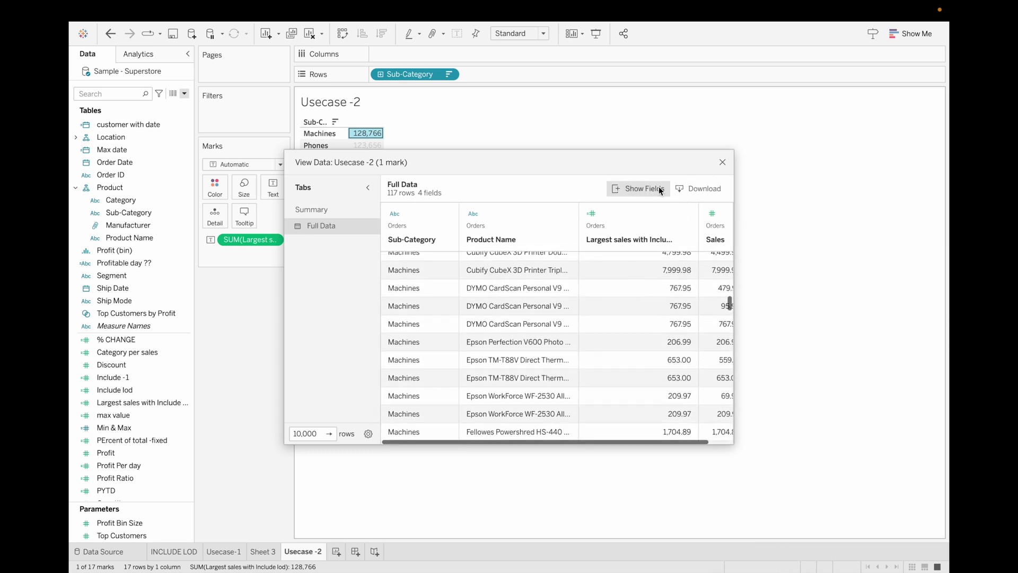
left_click(698, 187)
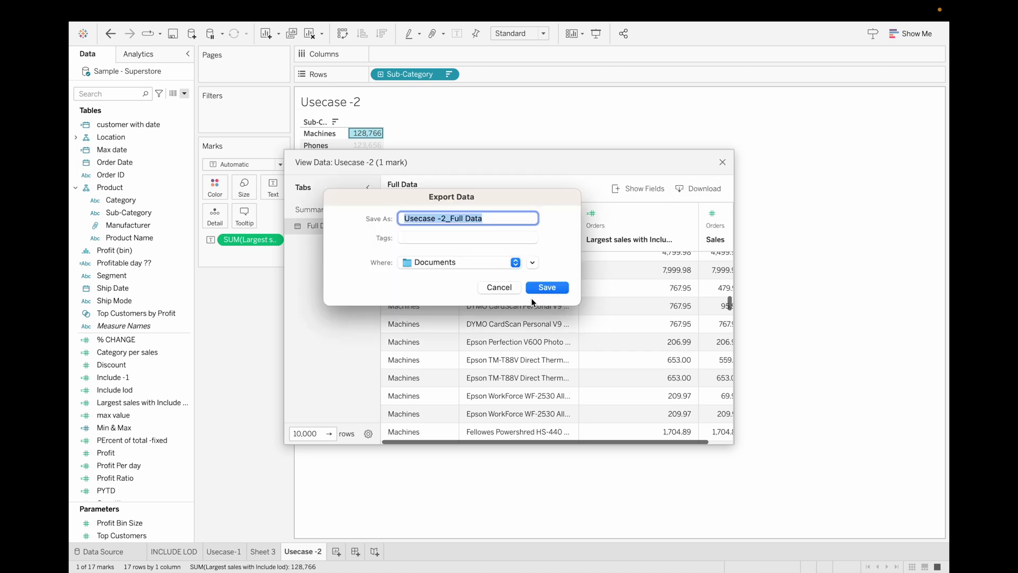
left_click(498, 287)
key("Escape")
key("Escape")
- Add a new worksheet and name it "Usecase -3"
left_click(341, 550)
double_click(339, 551)
type("Usecase -3")
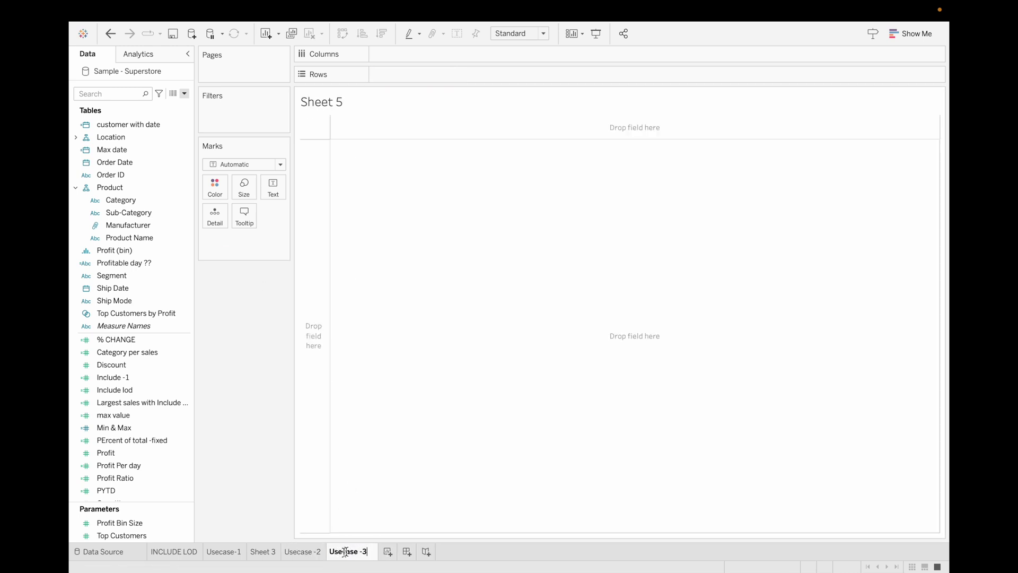
key("Return")
- List Category in the rows of the Usecase -3 sheet and collapse the Product hierarchy
left_click(129, 239)
double_click(127, 201)
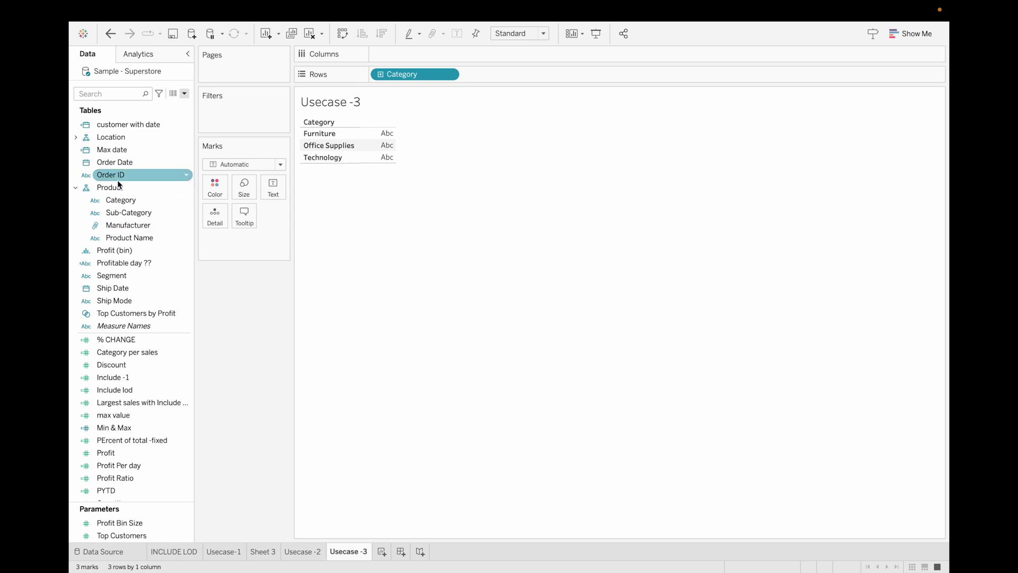
left_click(75, 187)
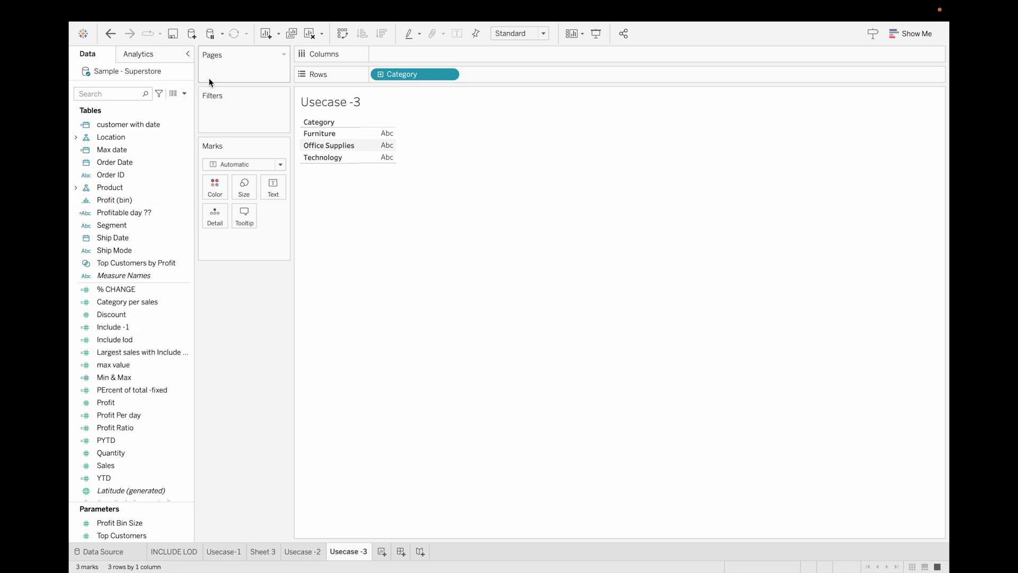
- Start a new calculated field and name it "Sales based on states"
left_click(185, 93)
left_click(168, 104)
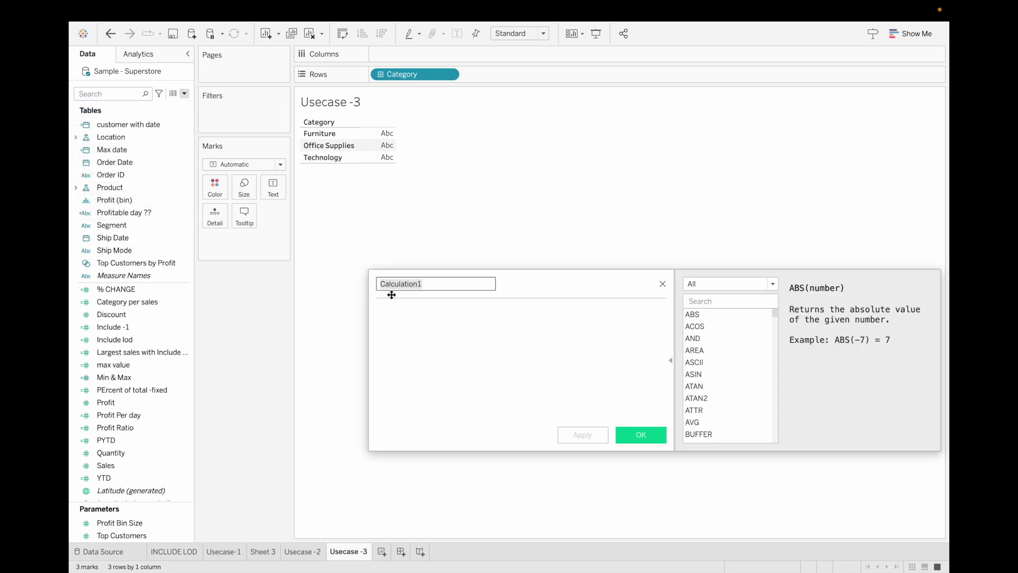
key("BackSpace")
type("S")
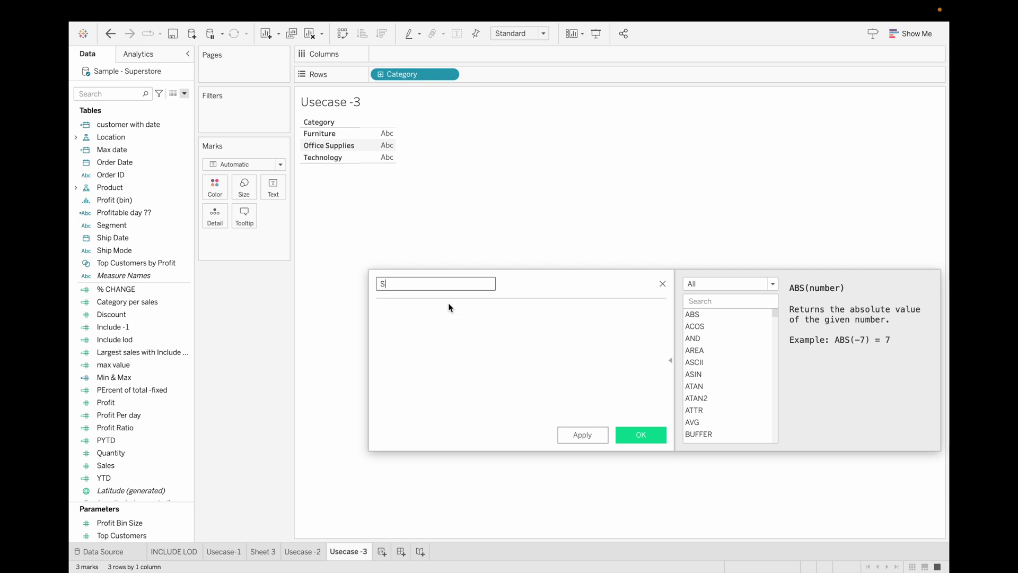
type("ales based on states")
- Enter the formula { INCLUDE [State/Province] : SUM([Sales])} and save the calculation
left_click(416, 312)
type("{ inc")
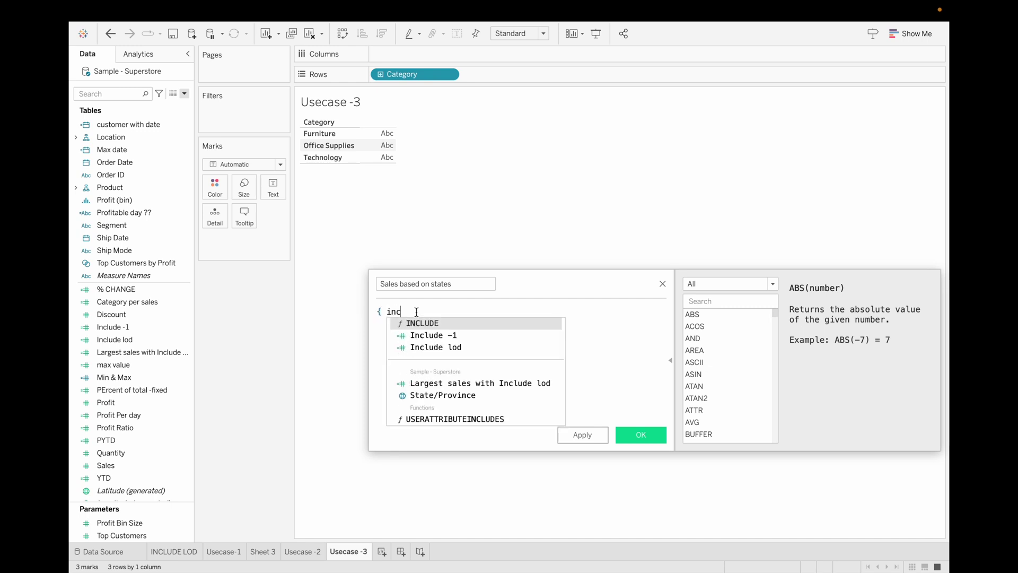
key("Return")
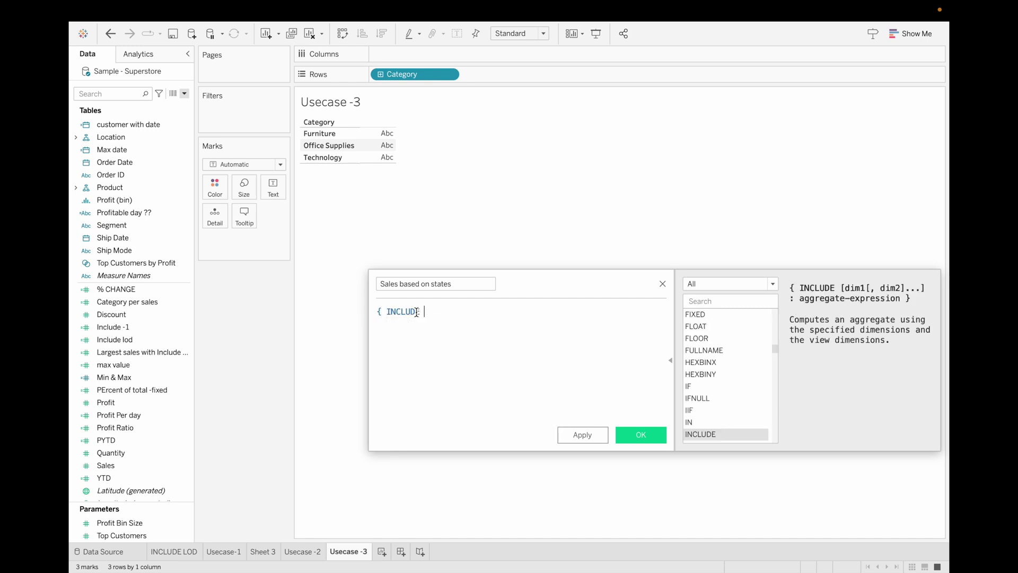
type("sta")
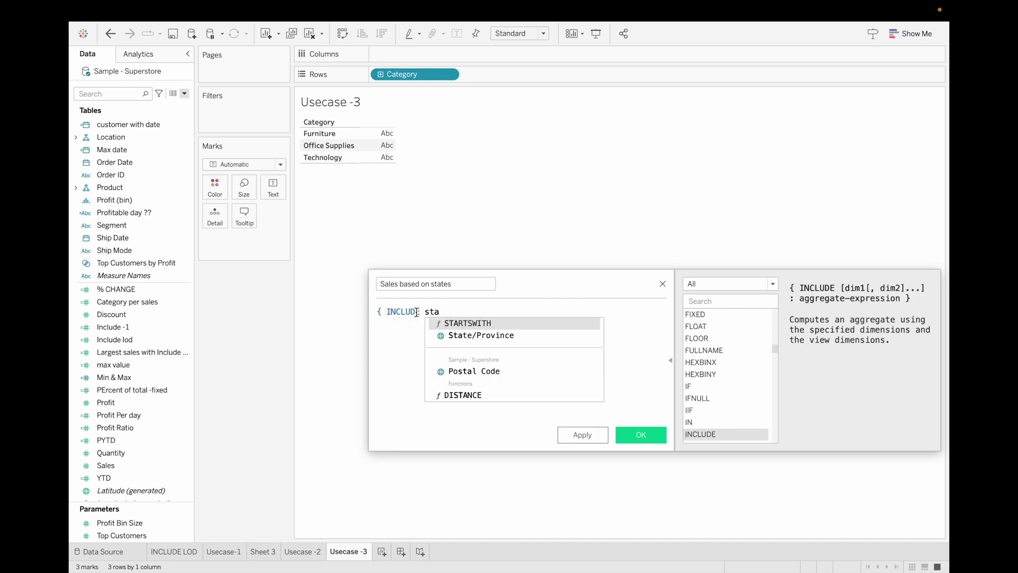
key("Down")
key("Return")
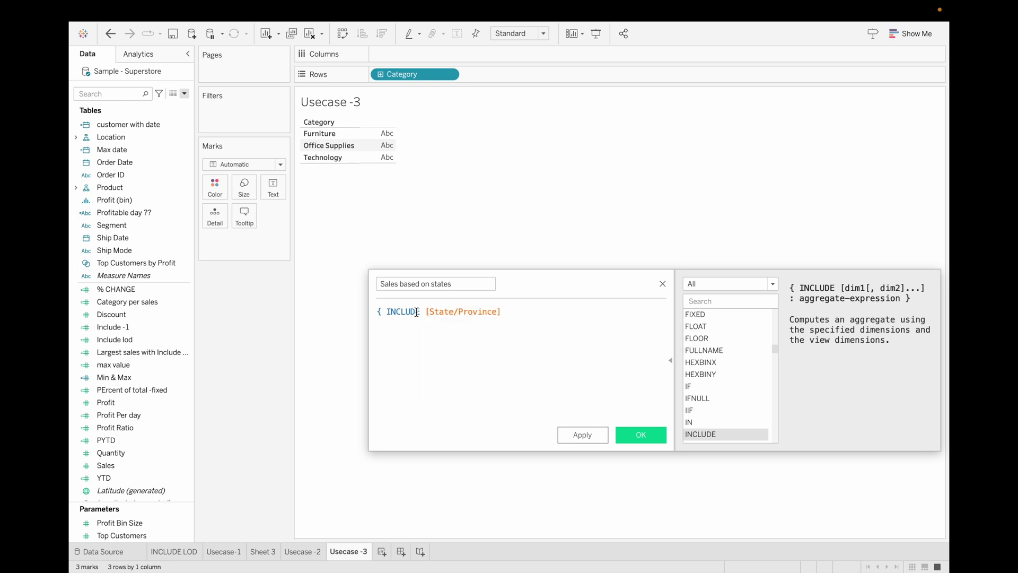
type(": su")
key("Return")
type("sales")
key("Return")
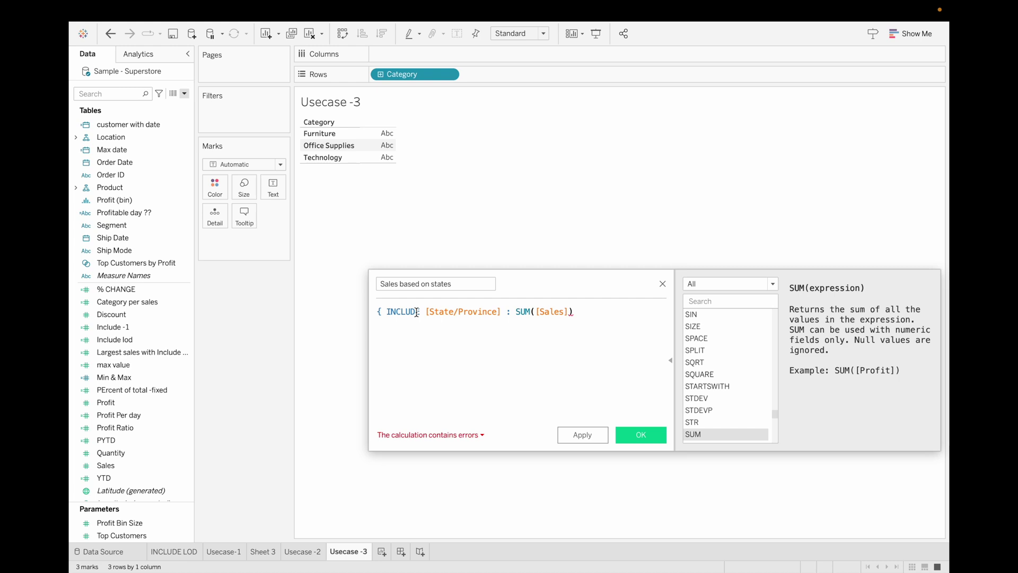
type("}")
left_click(640, 435)
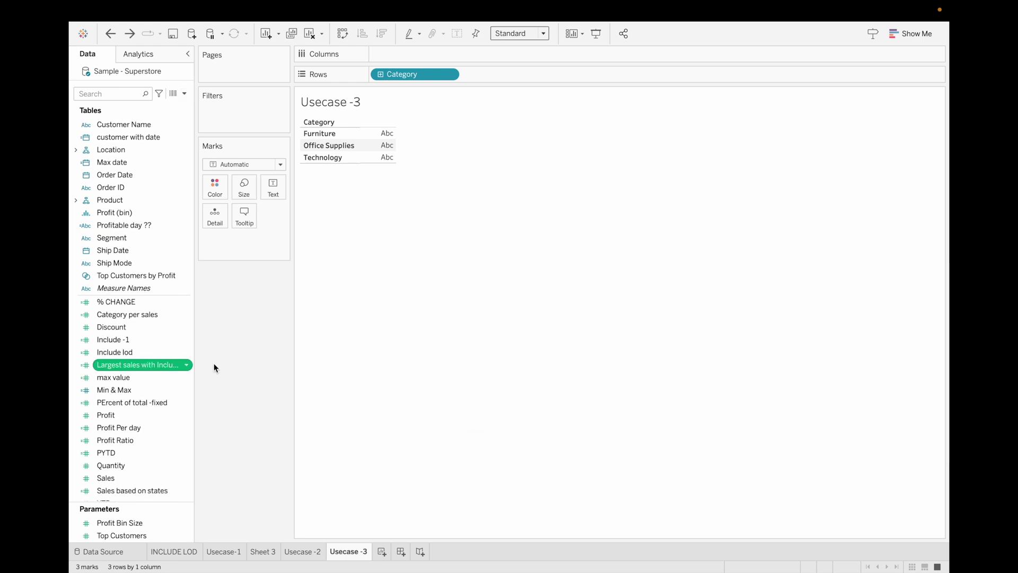
- Chart Largest sales with Include lod per Category as horizontal bars, and swap rows and columns to make the bars vertical
double_click(151, 363)
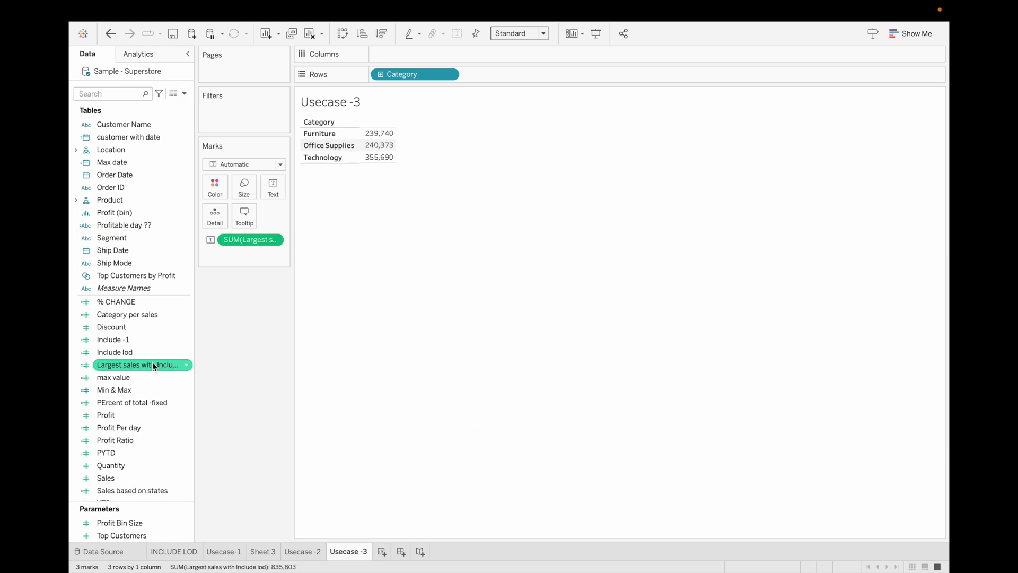
left_click(911, 34)
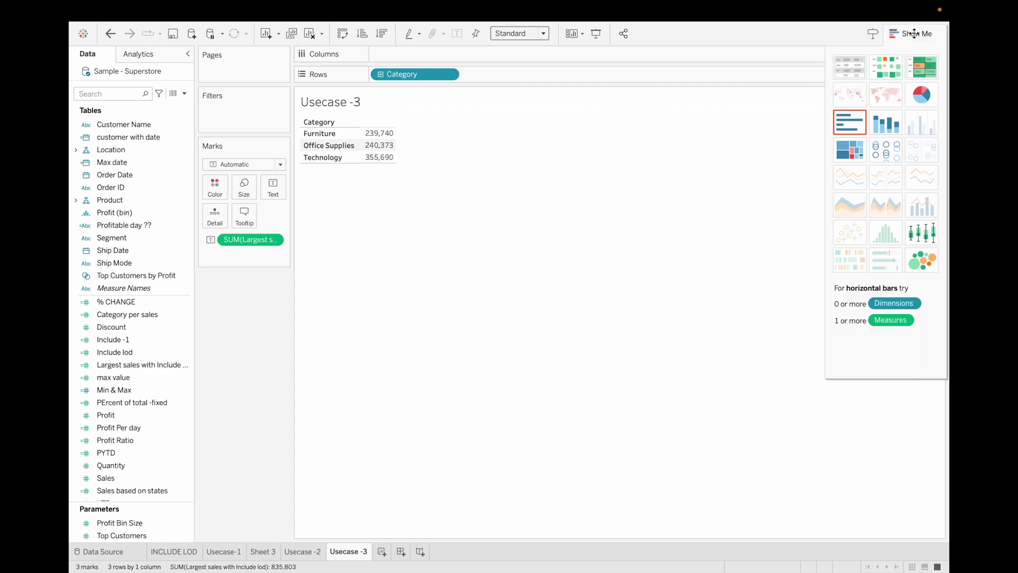
left_click(860, 123)
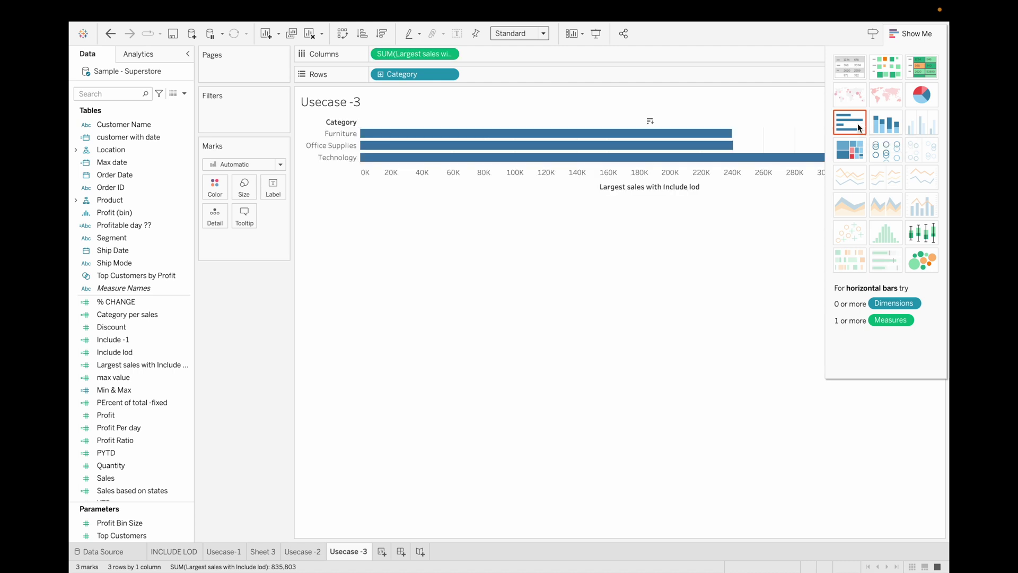
left_click(343, 34)
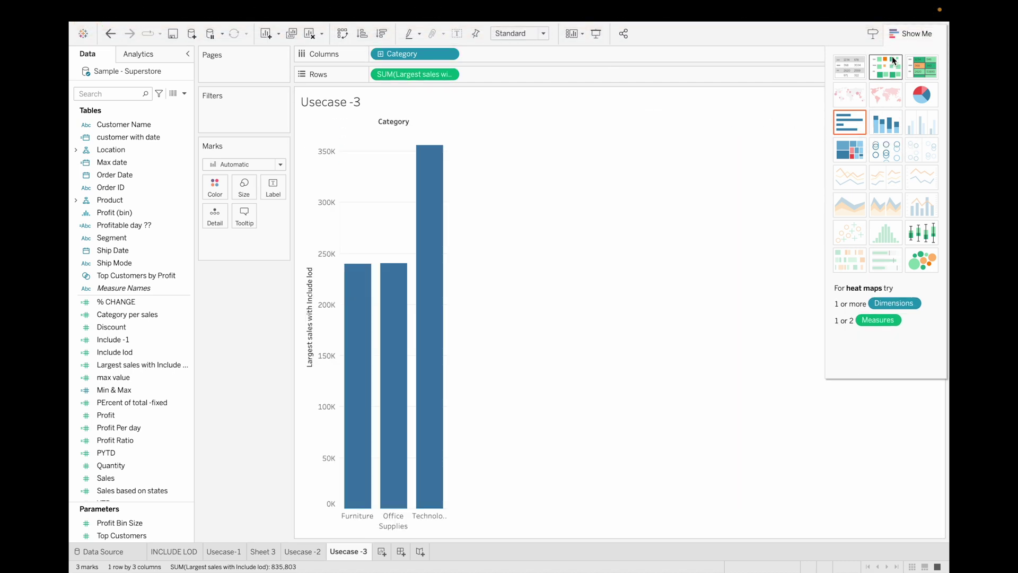
left_click(913, 35)
- Add Sales to the rows as a second bar chart and fit the sheet to Entire View
left_click(136, 479)
double_click(136, 479)
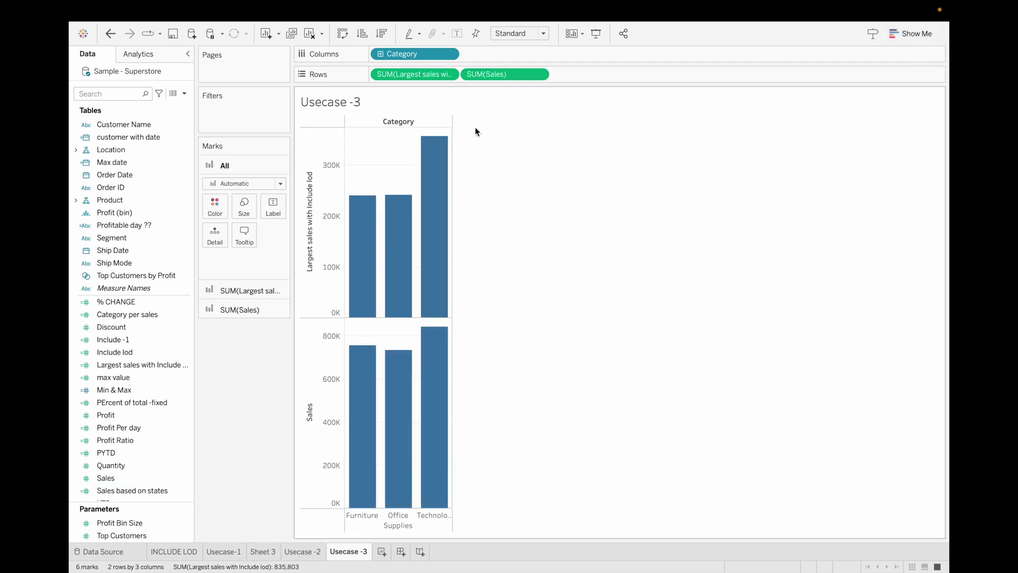
left_click(545, 34)
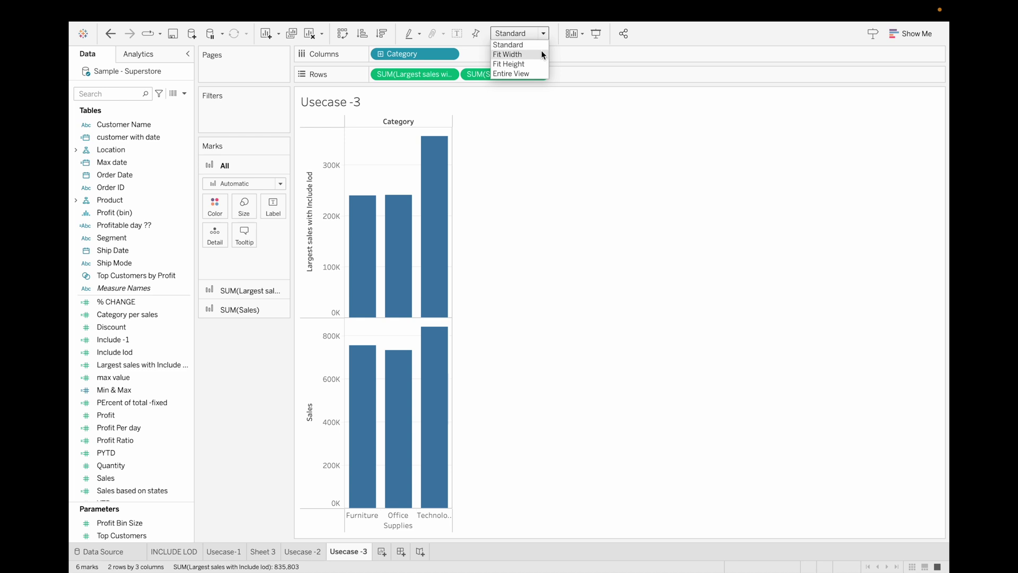
left_click(529, 73)
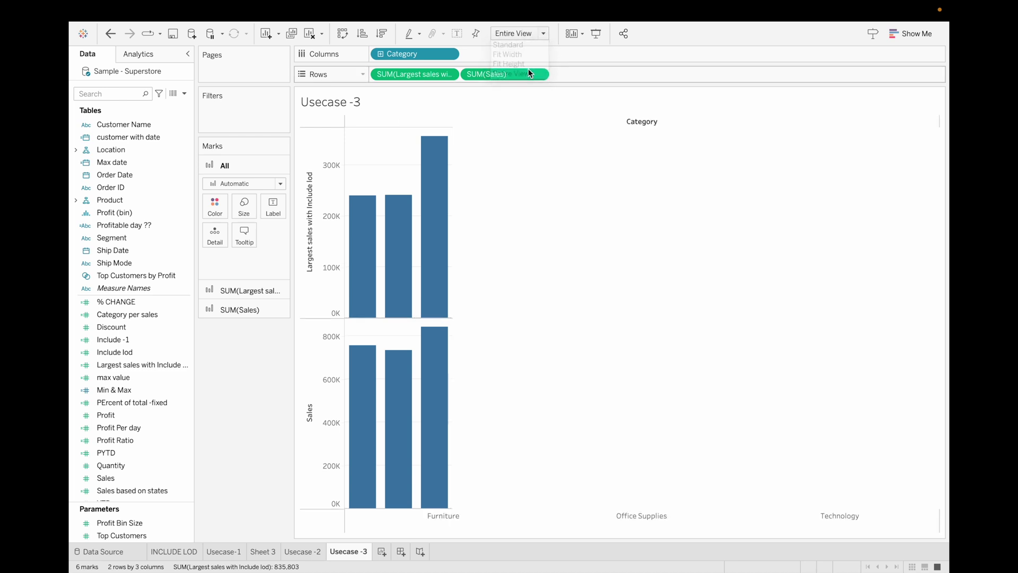
- Show mark labels on all bars of both charts
left_click(283, 219)
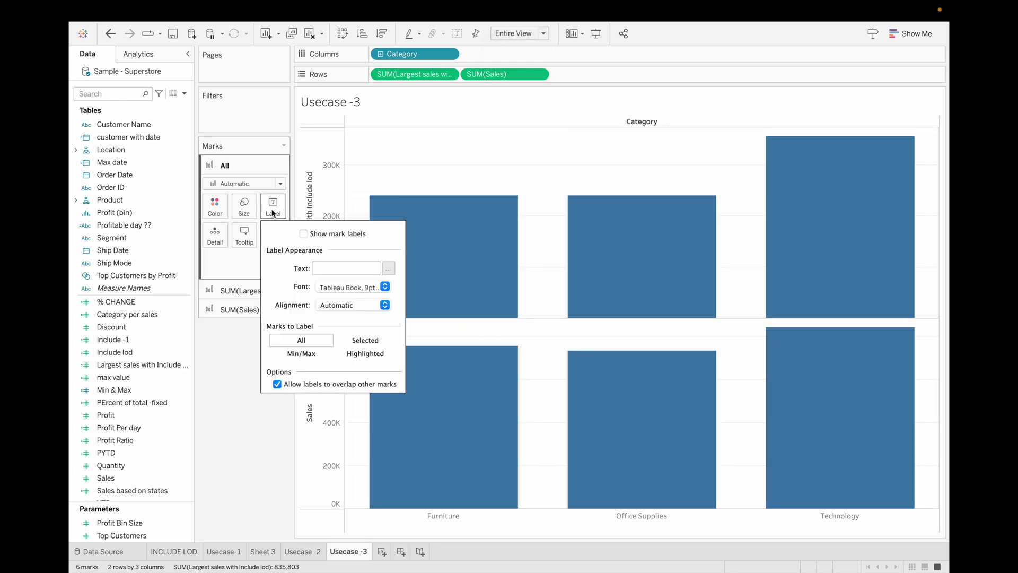
left_click(303, 233)
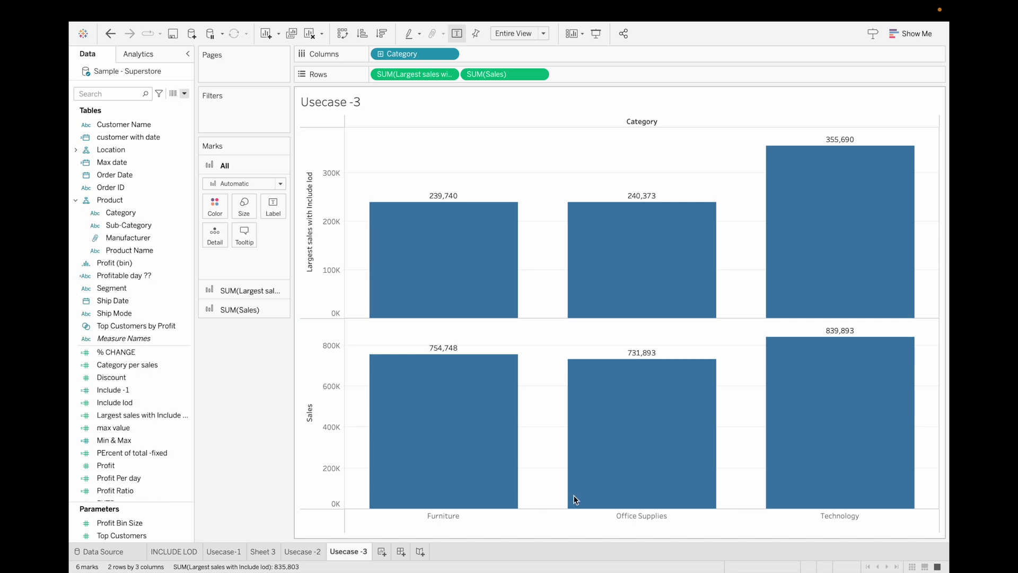
- Add a new worksheet and start a calculated field named "Exclude -demo"
left_click(382, 551)
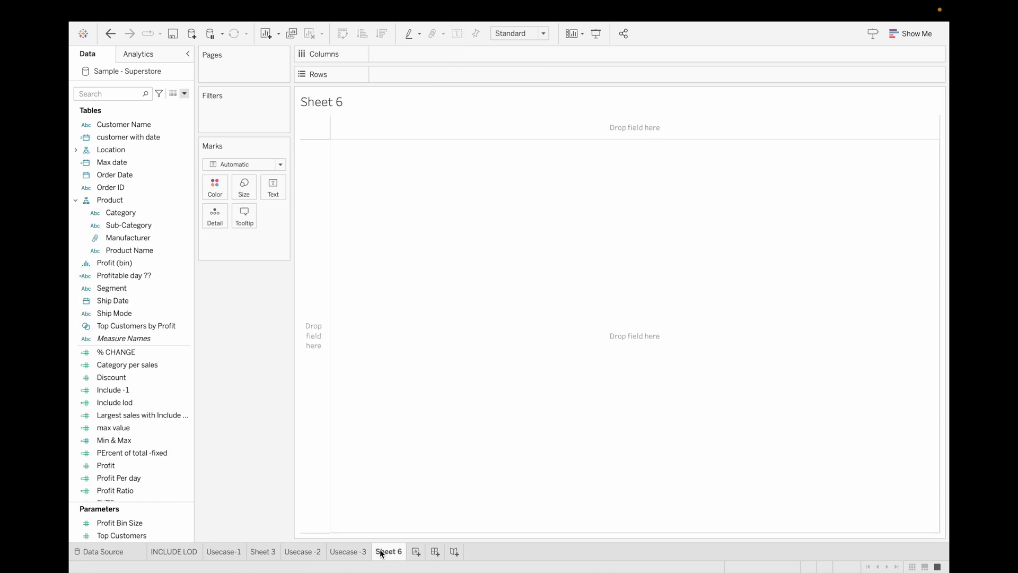
left_click(185, 94)
left_click(170, 104)
key("BackSpace")
type("Excl")
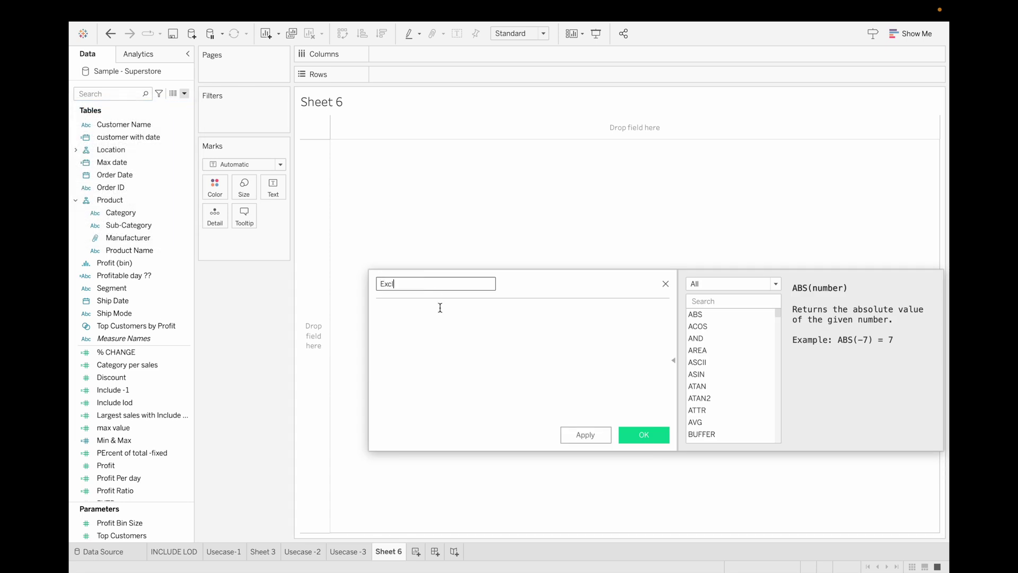
type("ude -demo")
- Enter the formula {EXCLUDE [Category] :SUM([Sales])} and save the calculation
left_click(406, 316)
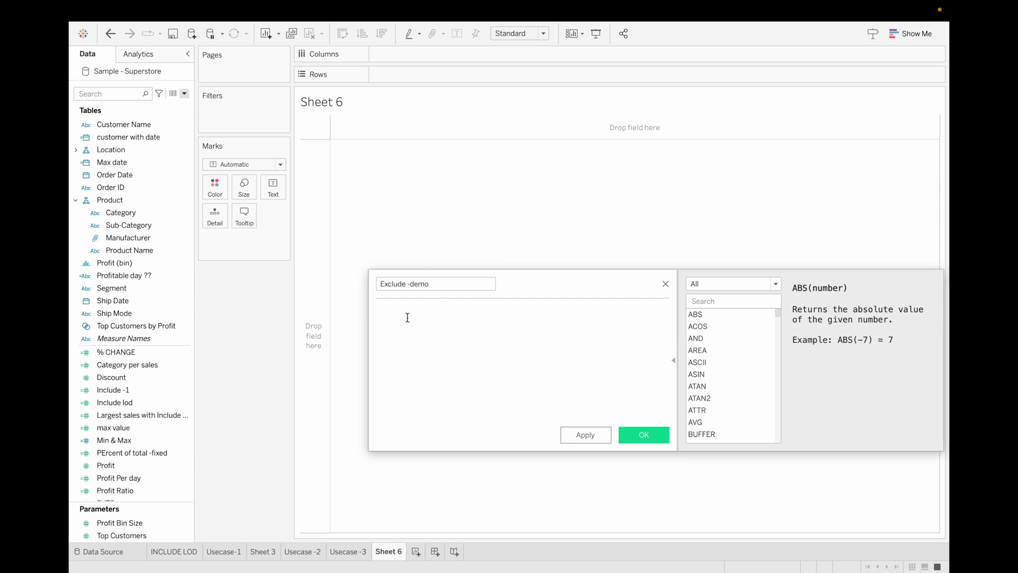
type("{EXC")
key("Return")
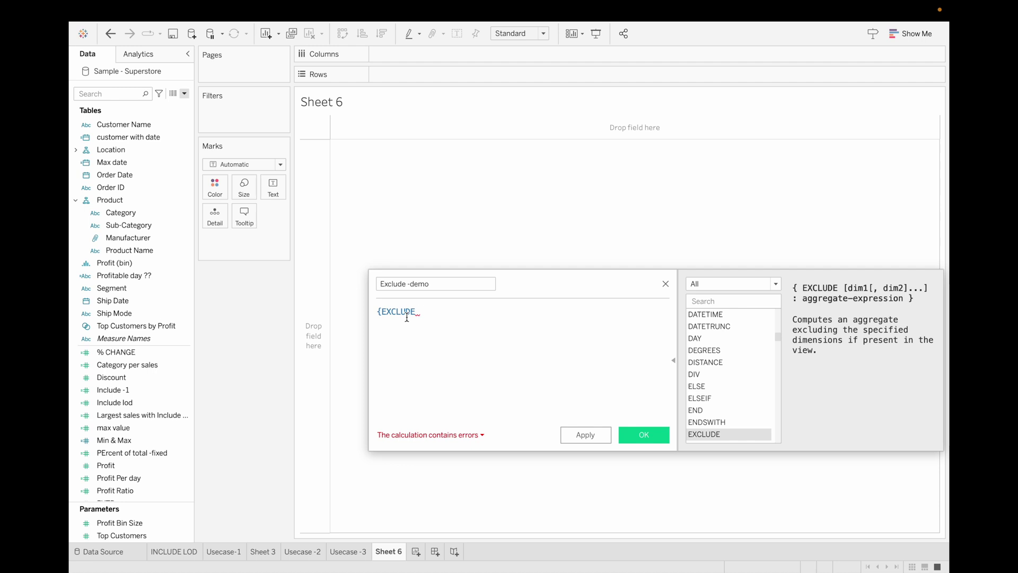
type("cate")
key("Return")
type(":su")
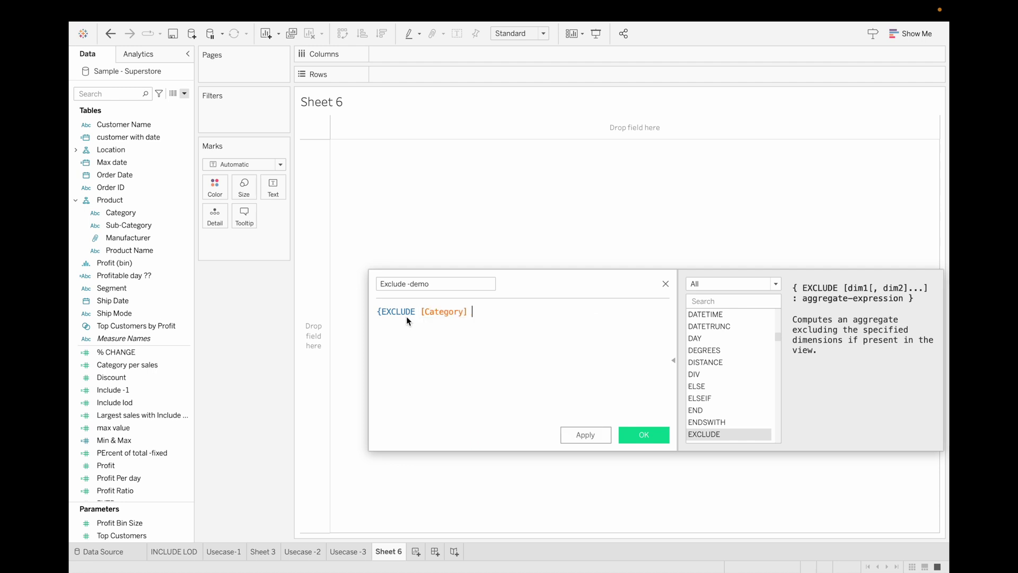
type("m")
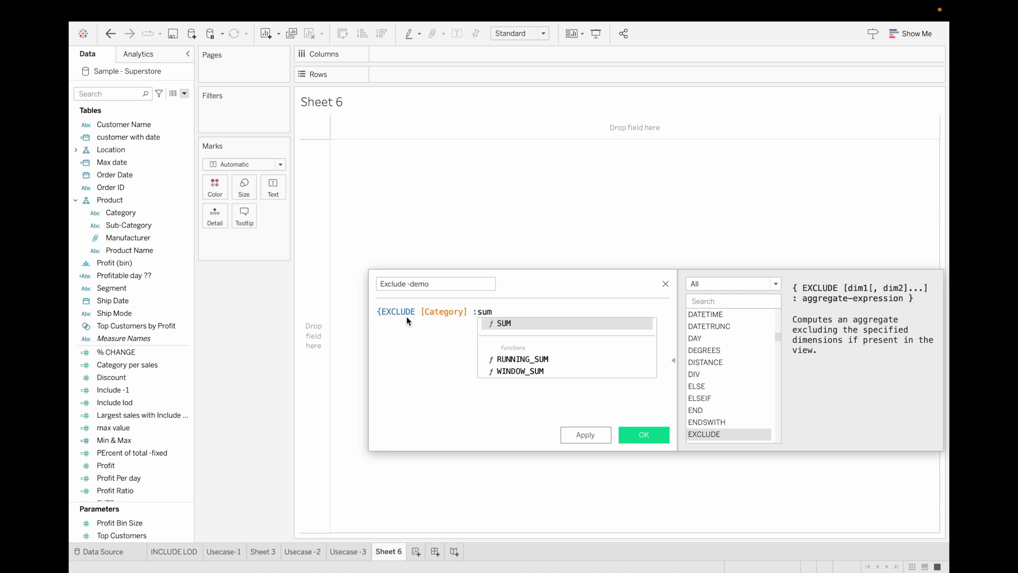
key("Return")
type("sales")
key("Return")
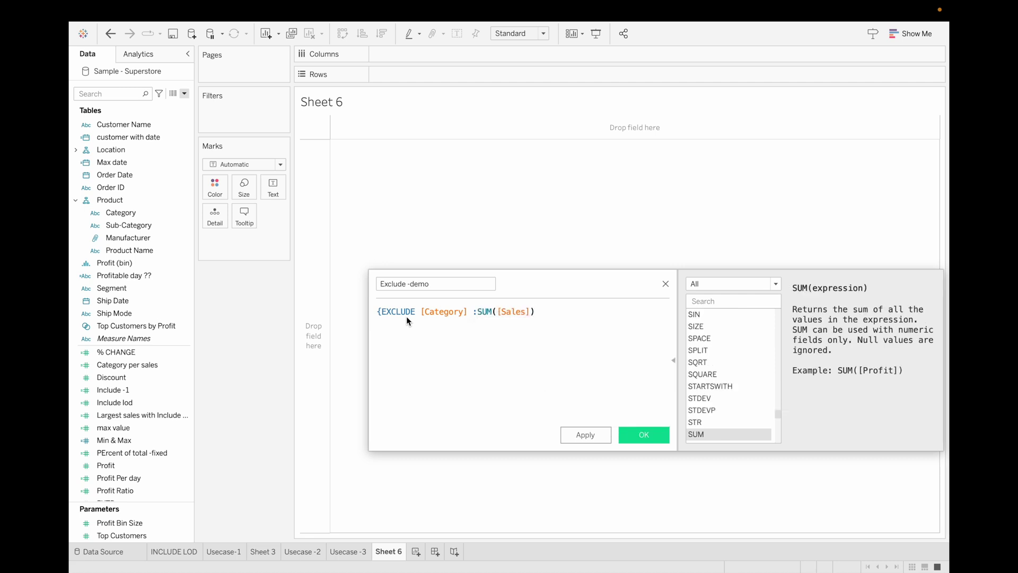
type("}")
left_click(654, 434)
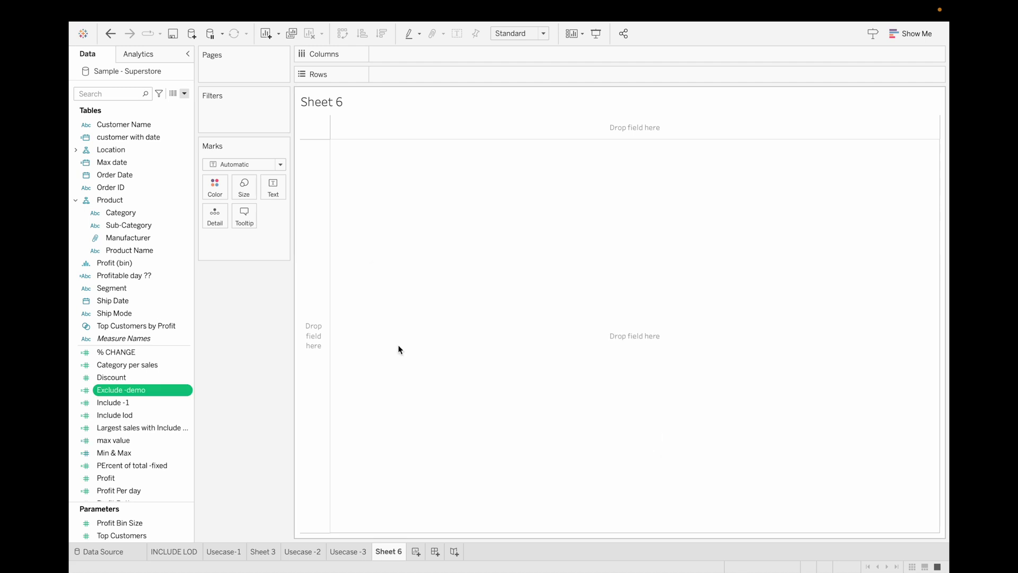
left_click(349, 551)
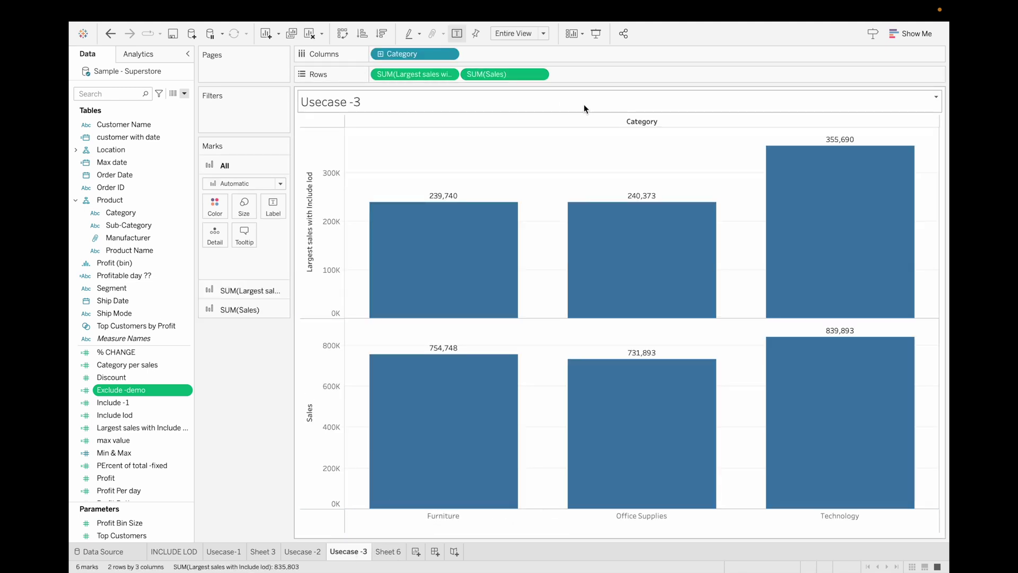
left_click(390, 551)
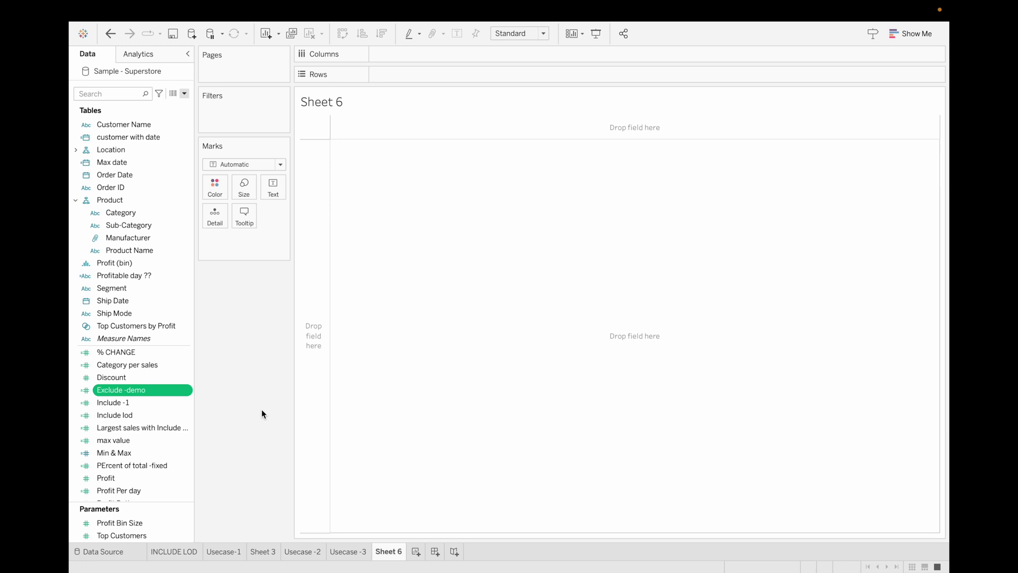
- Build a table with Category in the rows drilled down to Product Name, and add Sales as its values
double_click(133, 211)
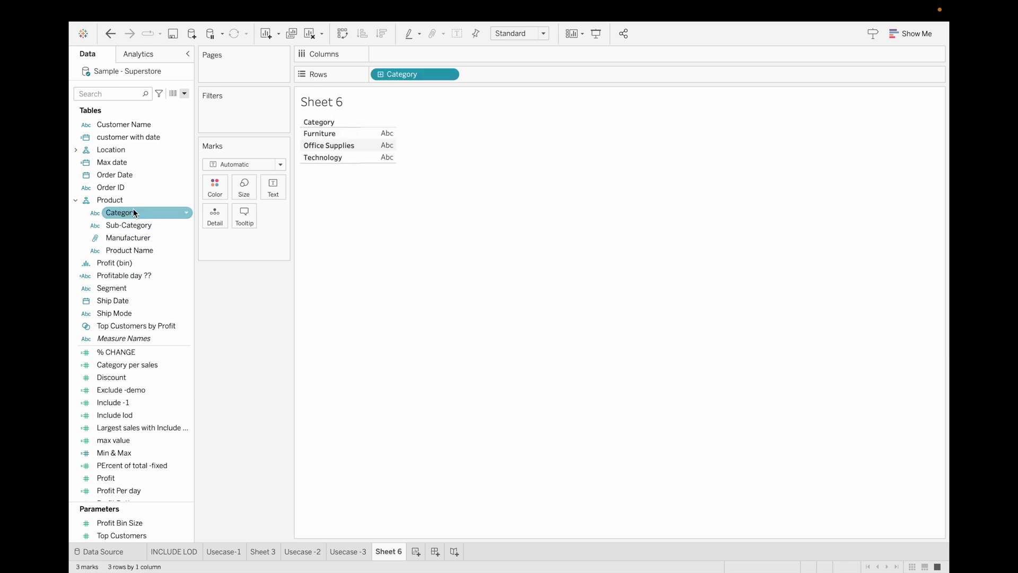
left_click(380, 74)
left_click(470, 73)
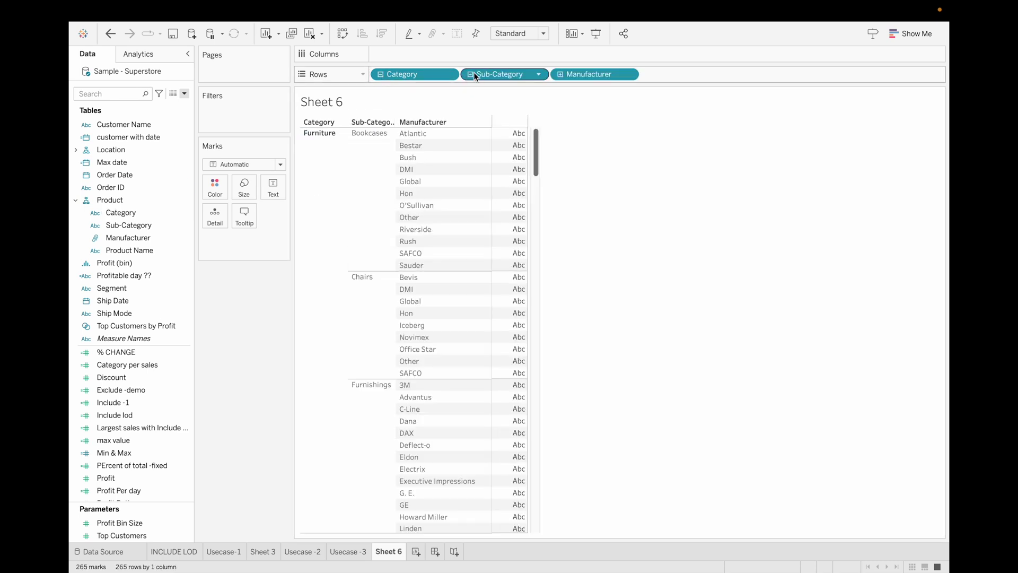
left_click(561, 74)
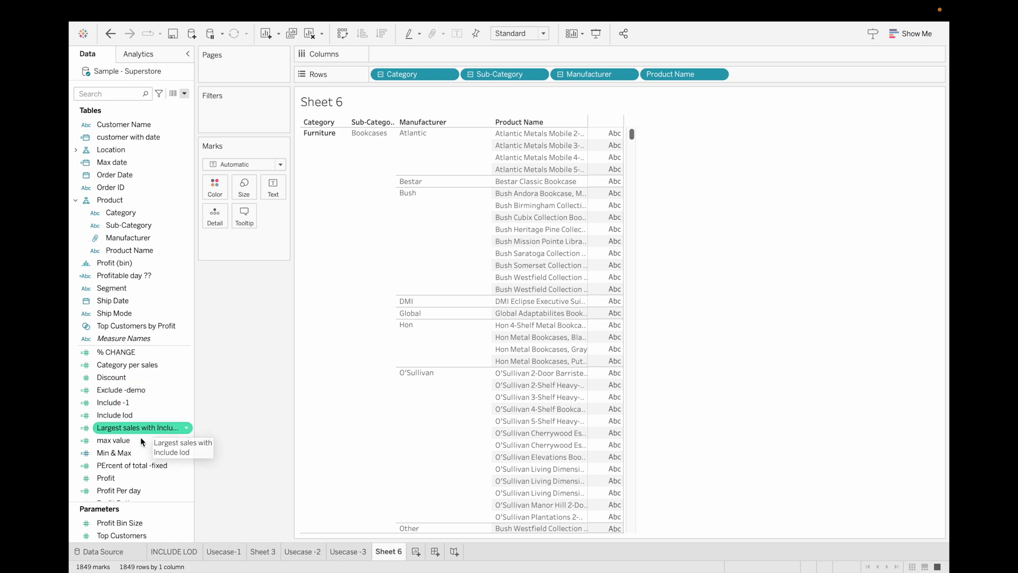
scroll(128, 465, "down", 5)
double_click(125, 428)
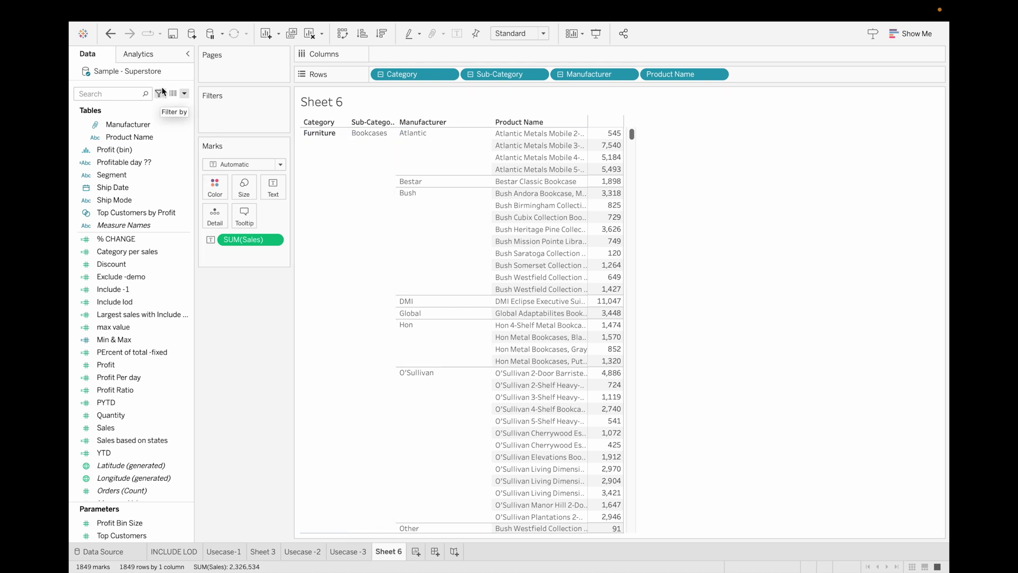
- Create another calculated field and name it "Exclude - Pname"
left_click(184, 93)
left_click(167, 105)
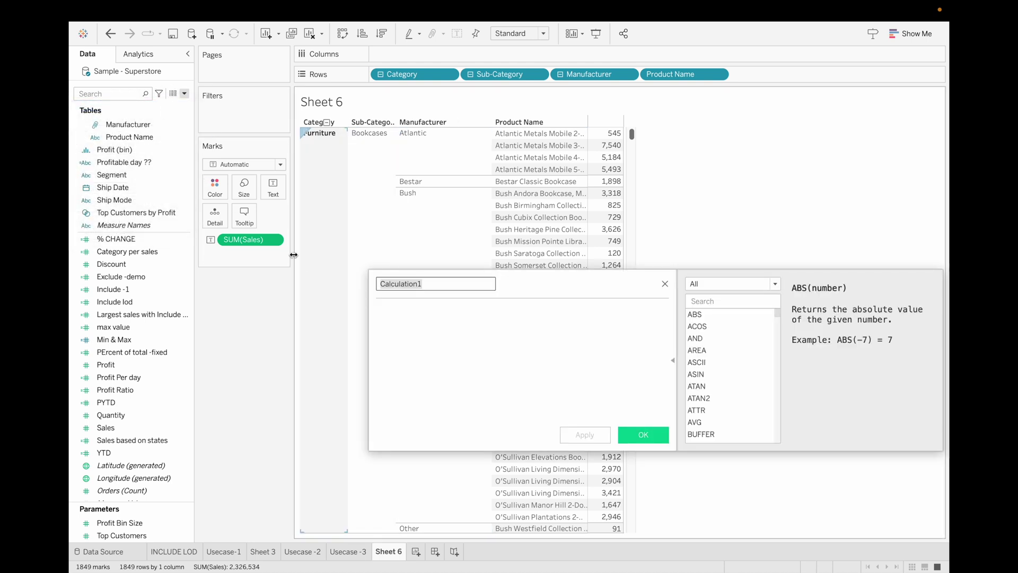
key("BackSpace")
type("E")
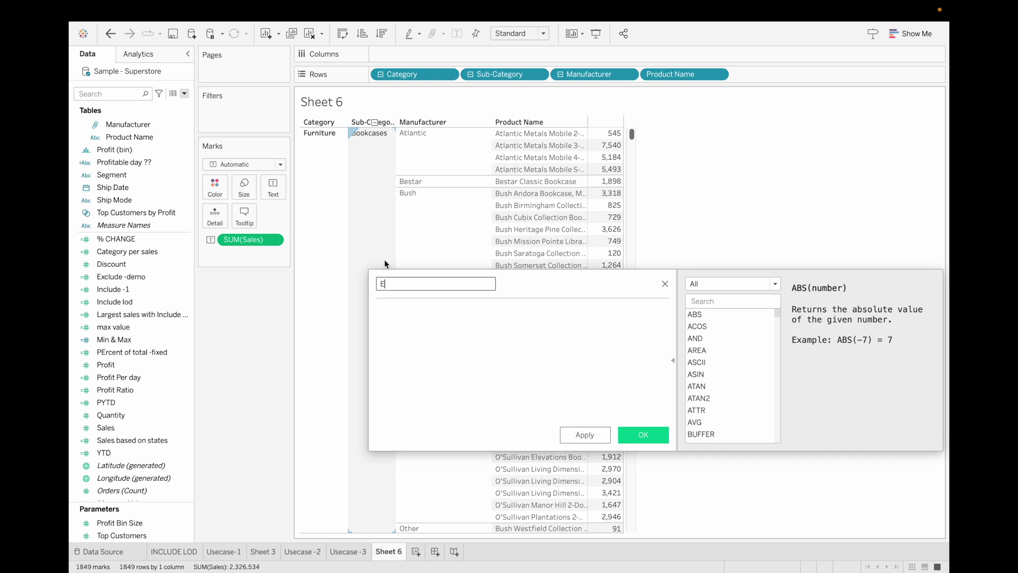
type("xlclude - Pname")
- Enter the formula {EXCLUDE [Product Name] : SUM([Sales])} and save the calculation
left_click(407, 309)
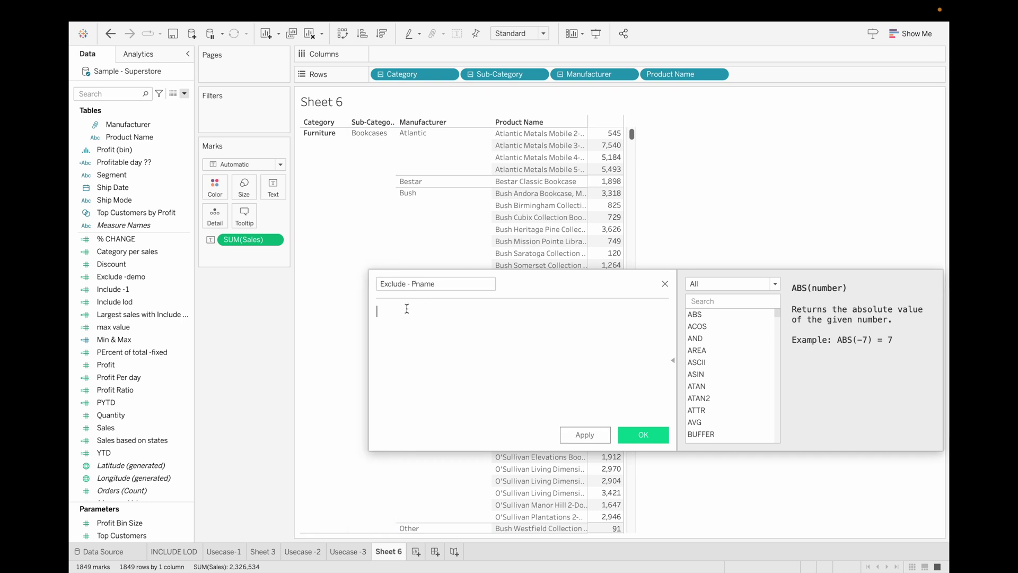
type("{exc")
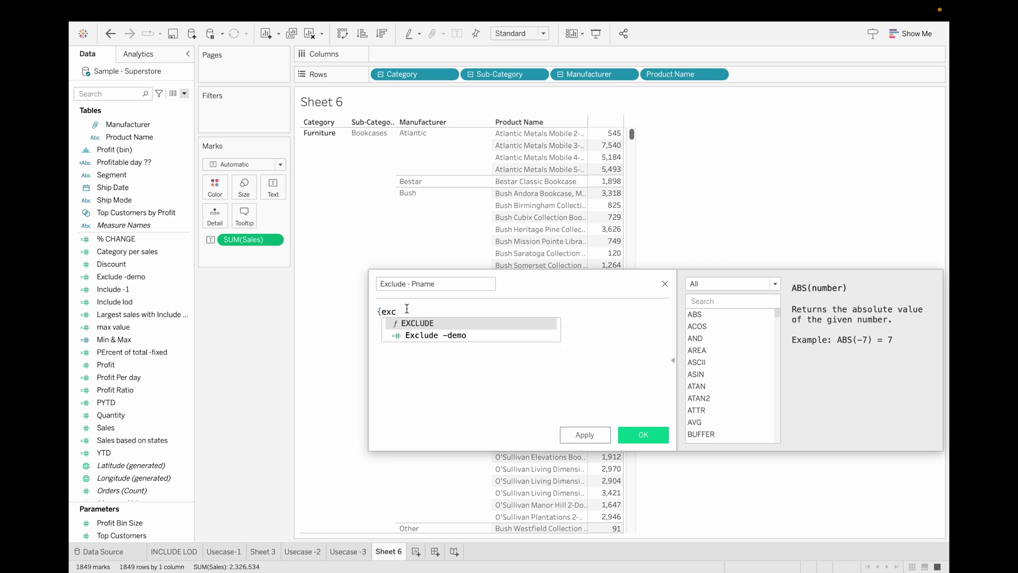
key("Return")
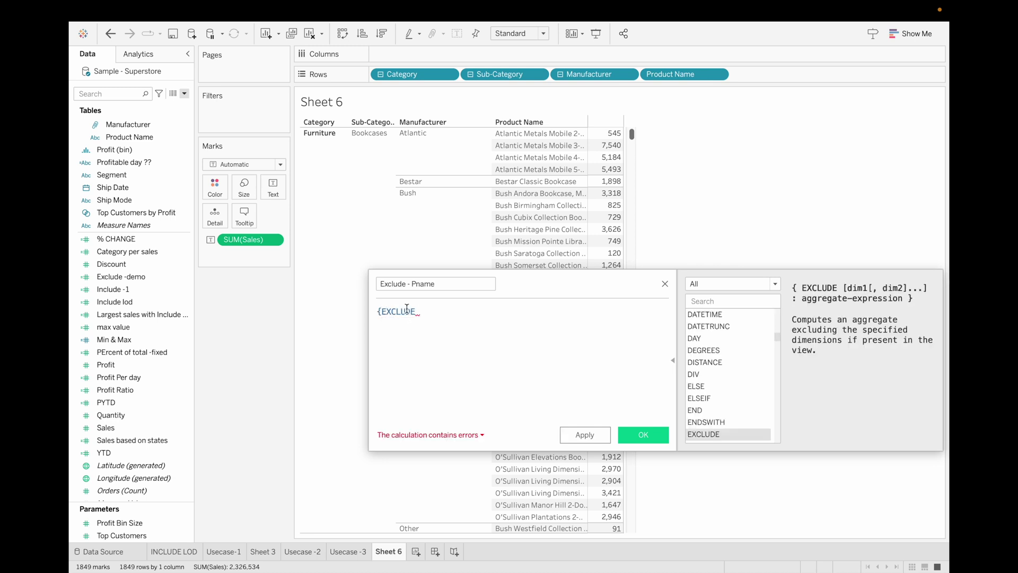
type("prod")
key("Return")
type(": sum")
key("Return")
type("sa")
key("Return")
type(")}")
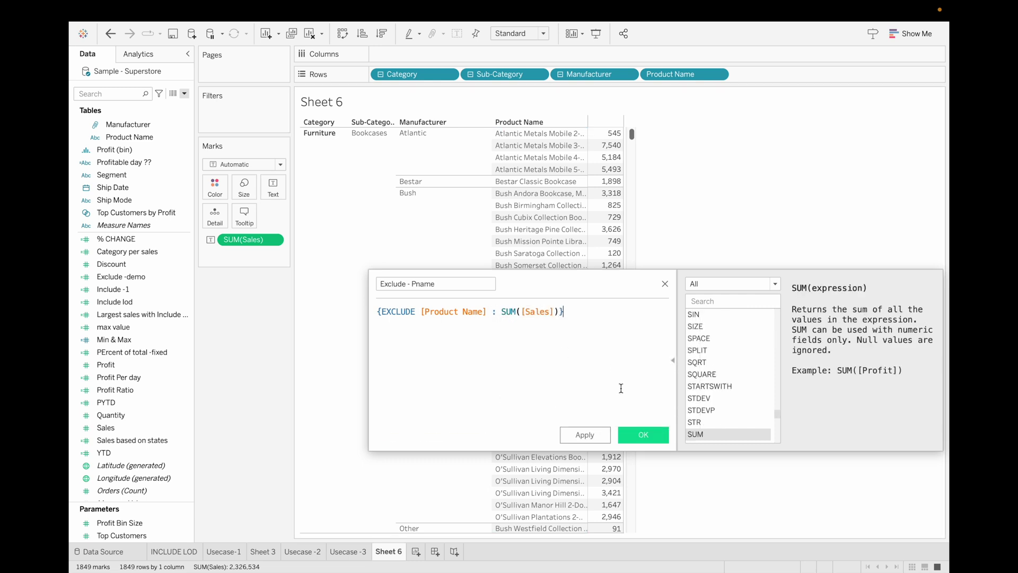
left_click(645, 437)
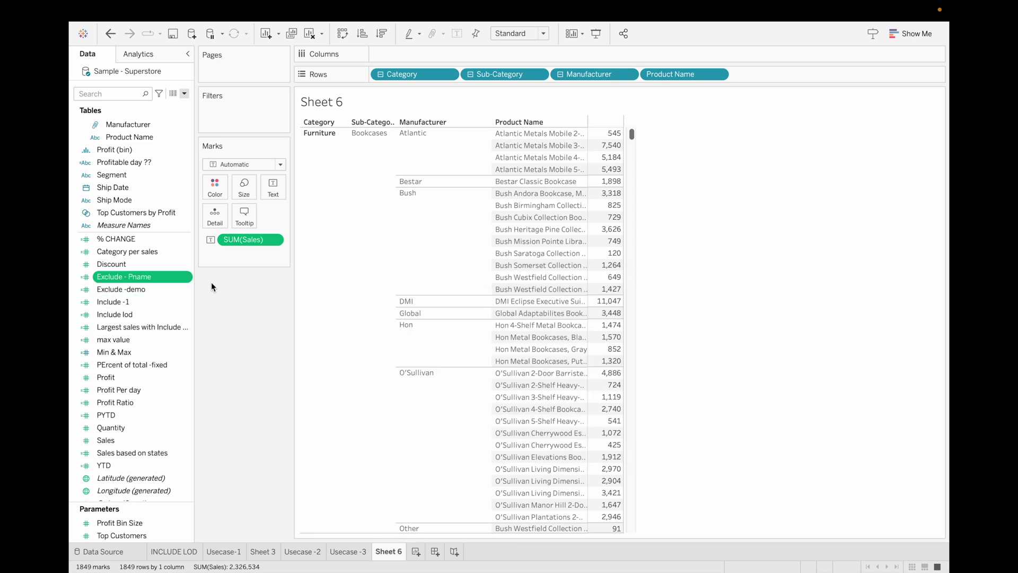
- Add Exclude - Pname to the table as a second measure beside Sales
double_click(149, 277)
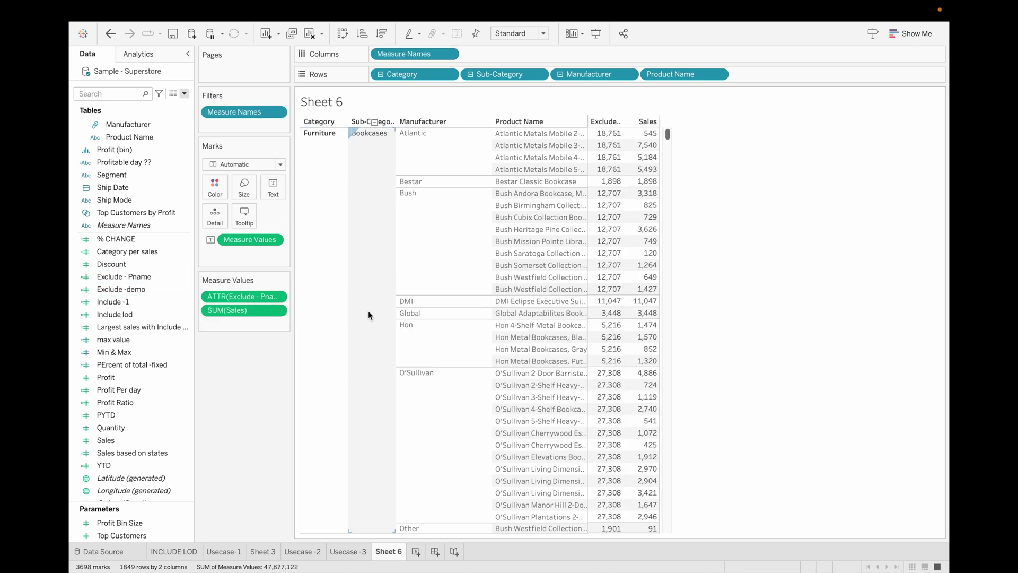
mouse_move(611, 137)
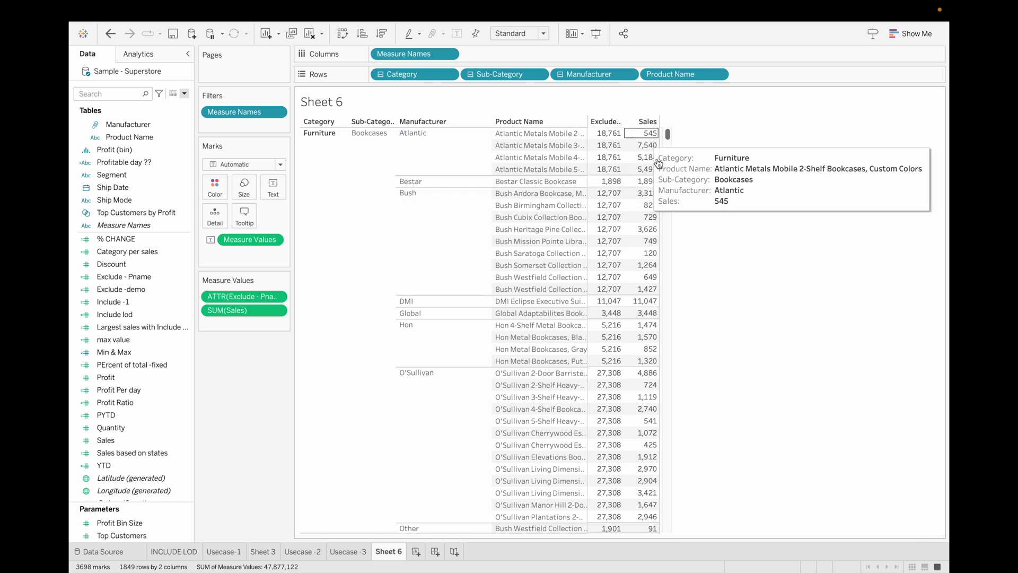
- Remove Product Name from the rows to compare both measures per manufacturer, and drill Manufacturer back down to Product Name
left_click_drag(710, 75, 724, 15)
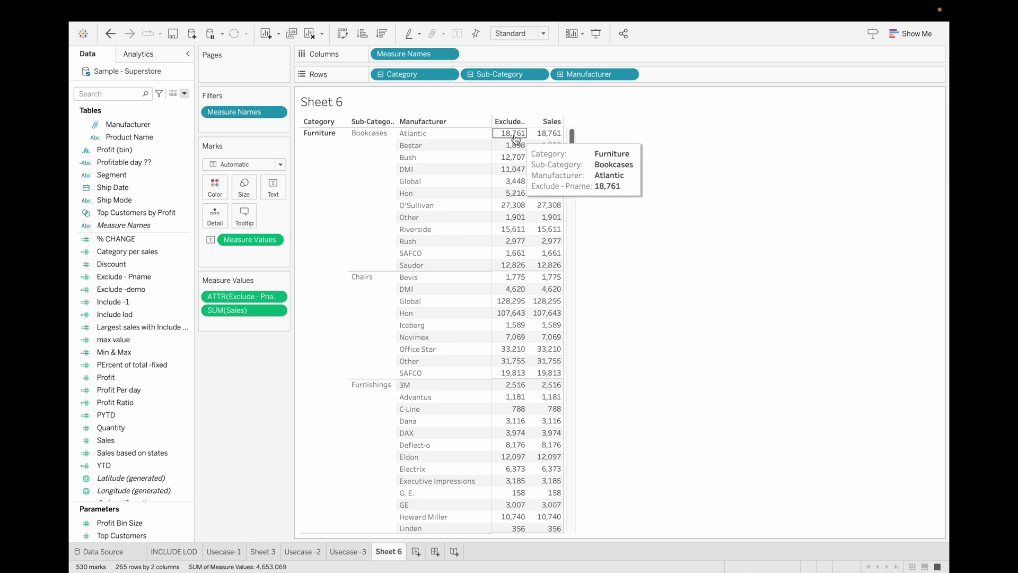
mouse_move(537, 140)
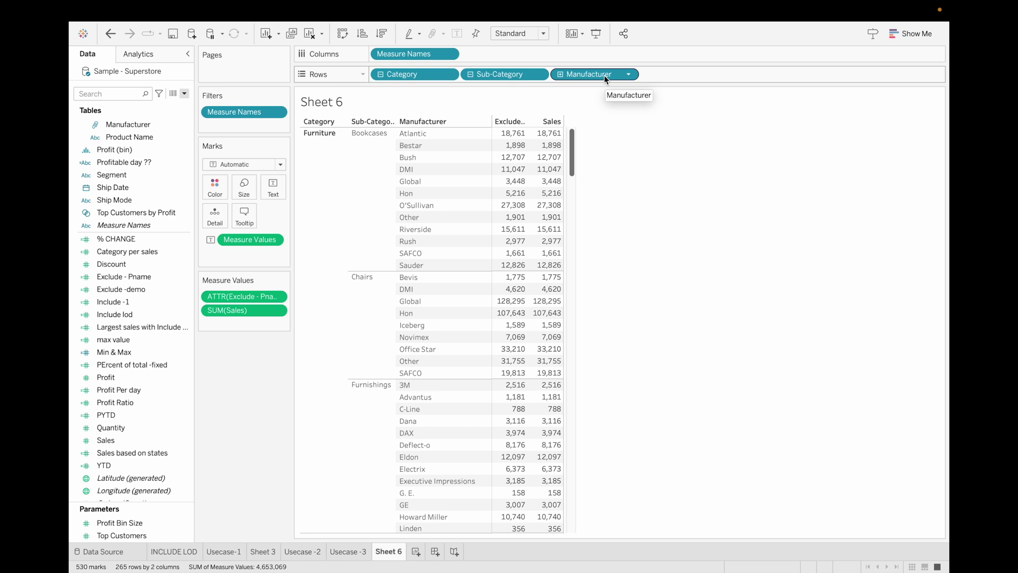
left_click(561, 75)
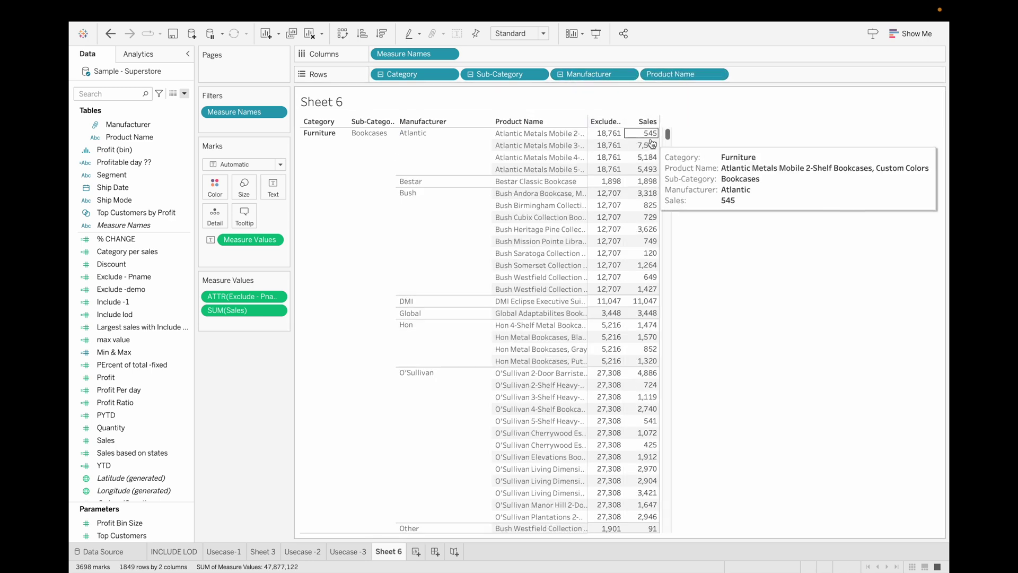
- Widen the measure columns of the table
left_click_drag(659, 136, 691, 138)
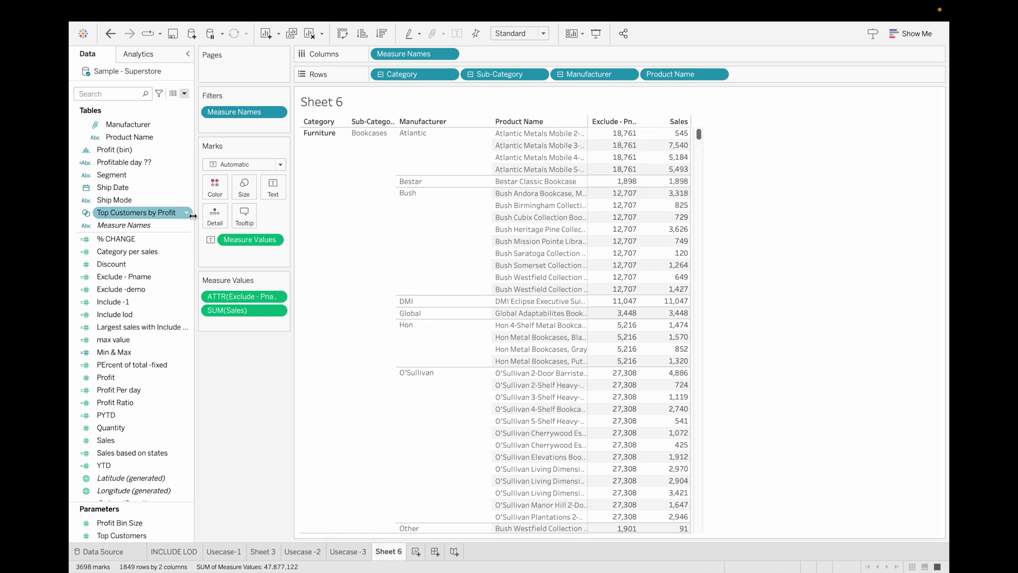
- Edit the Exclude - Pname calculation to {EXCLUDE [Product Name], [Manufacturer] : SUM([Sales])} and apply it
left_click(140, 91)
type("exc")
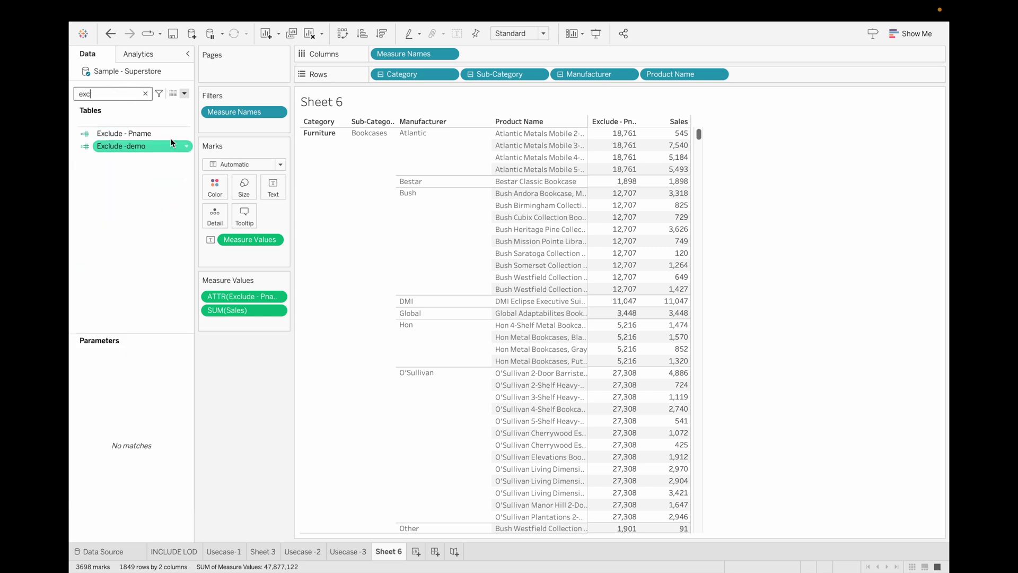
left_click_drag(154, 133, 669, 291)
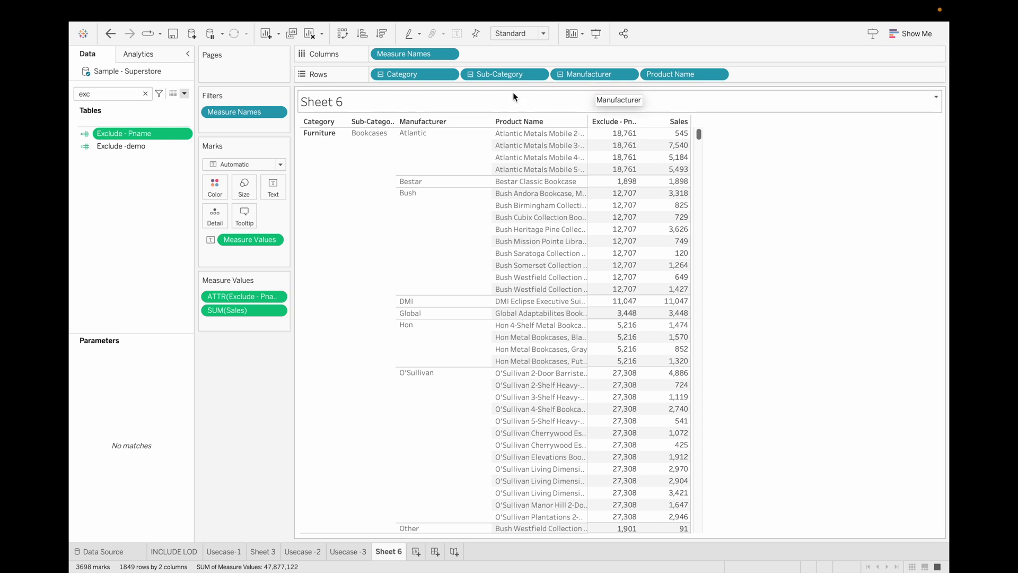
left_click(157, 147, "ctrl")
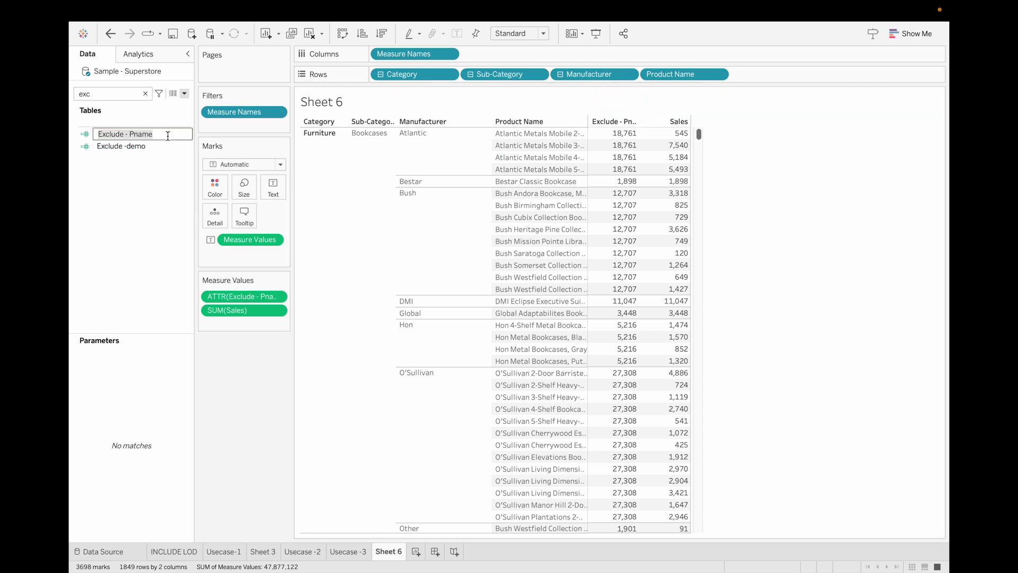
left_click(189, 132)
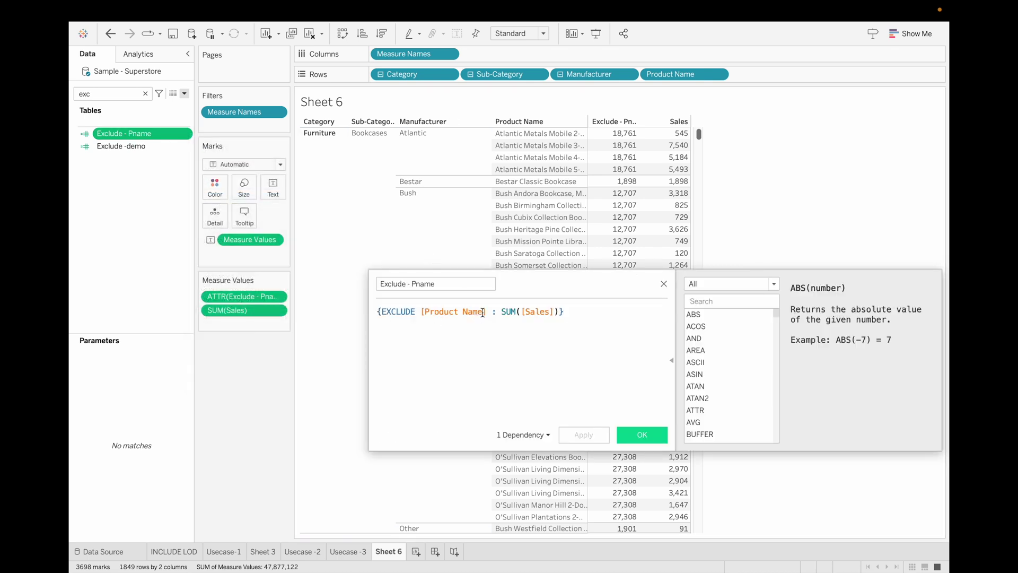
type("man")
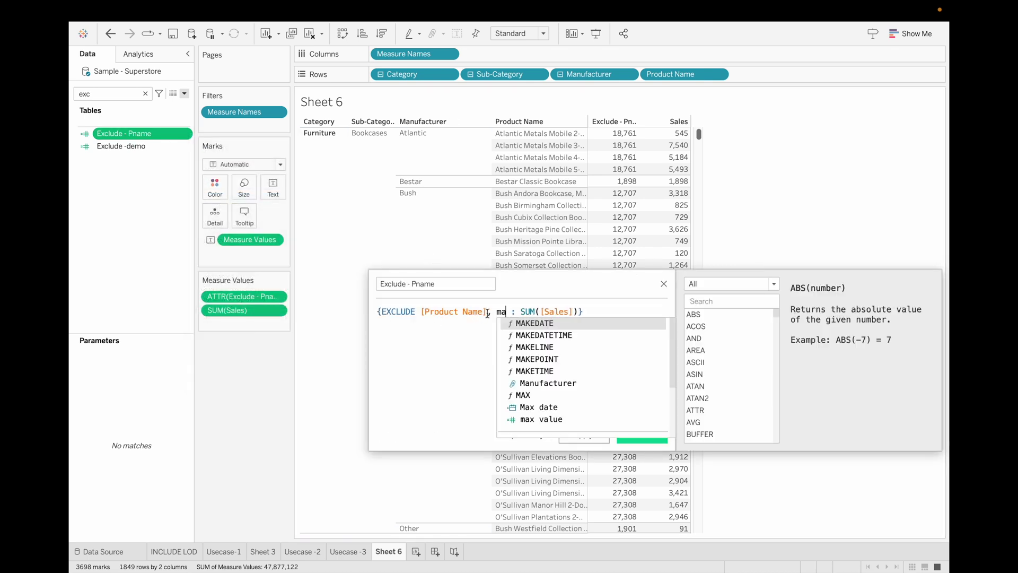
key("Return")
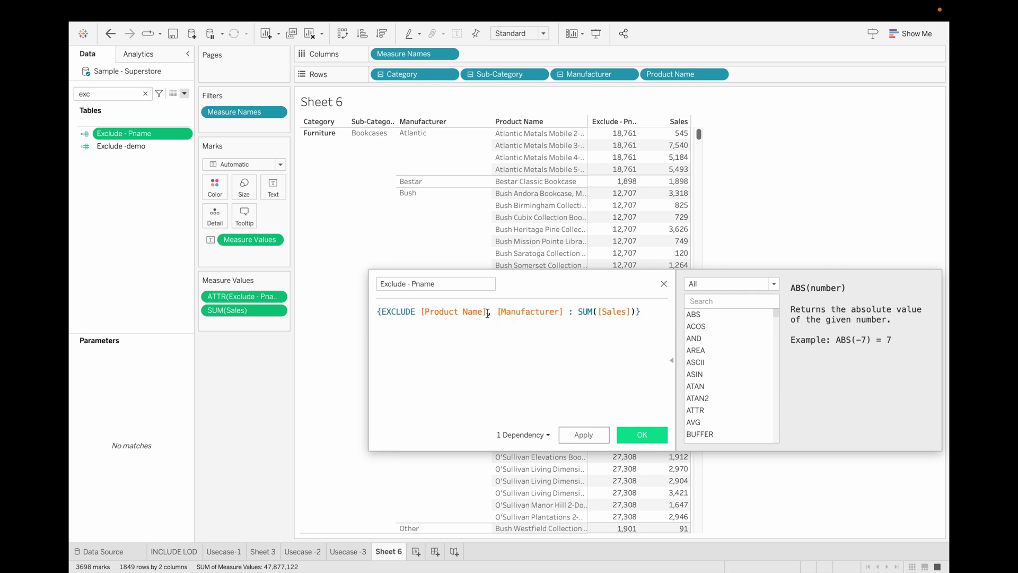
left_click(598, 440)
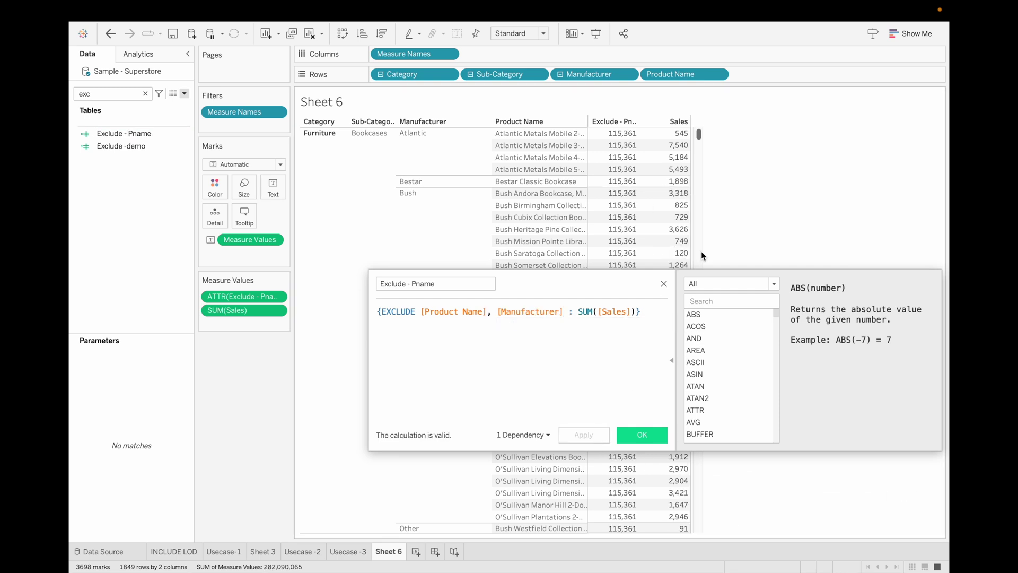
left_click(664, 284)
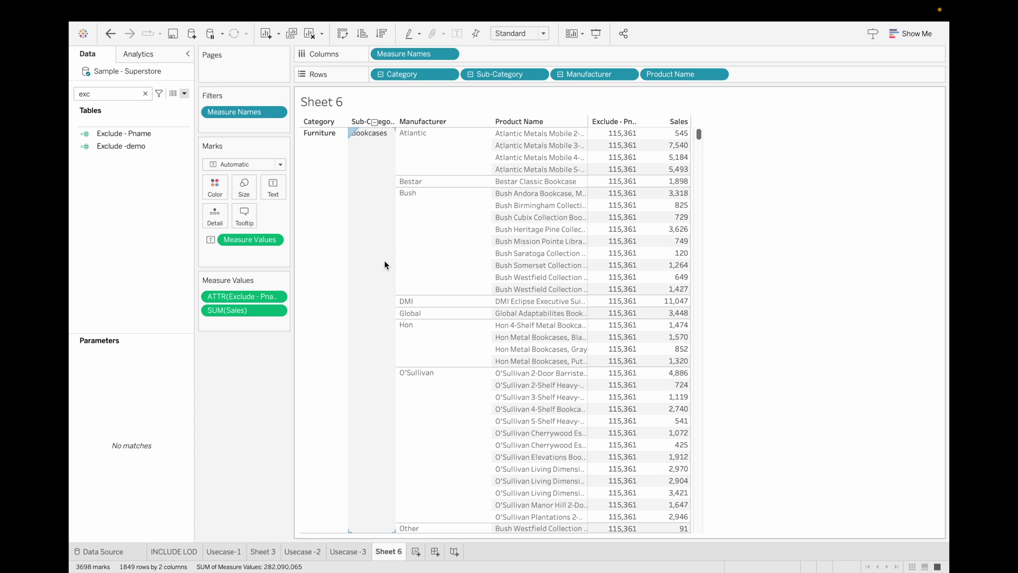
- Compare the Exclude - Pname values with Sales across the Bookcases, Chairs and Furnishings sub-categories
scroll(571, 281, "down", 5)
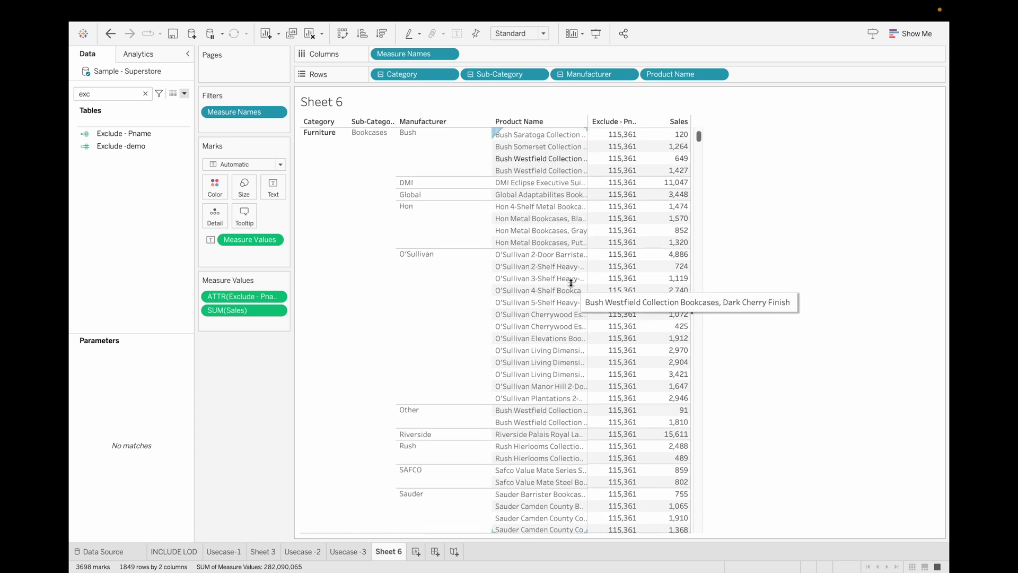
scroll(366, 245, "down", 12)
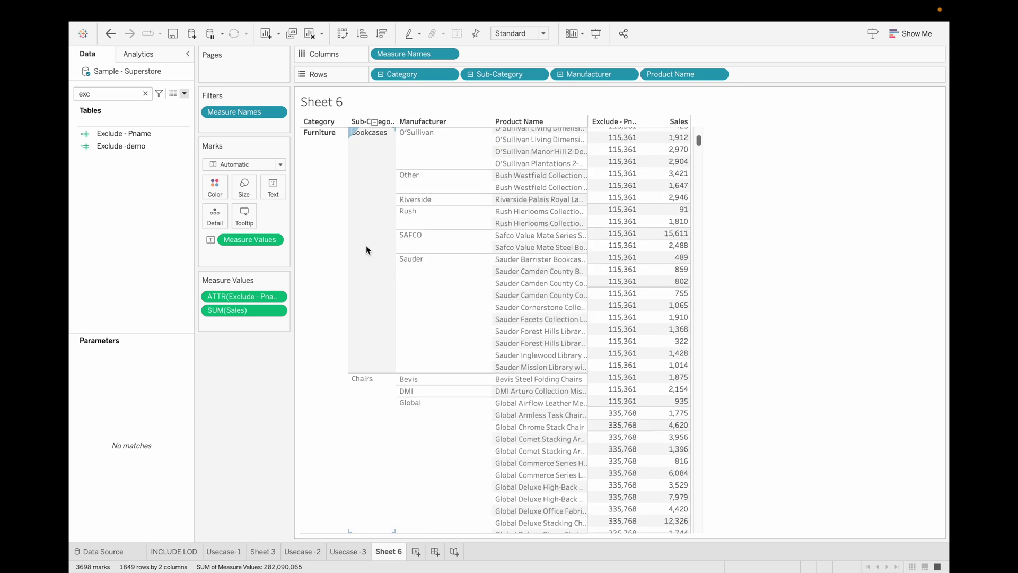
scroll(366, 245, "up", 2)
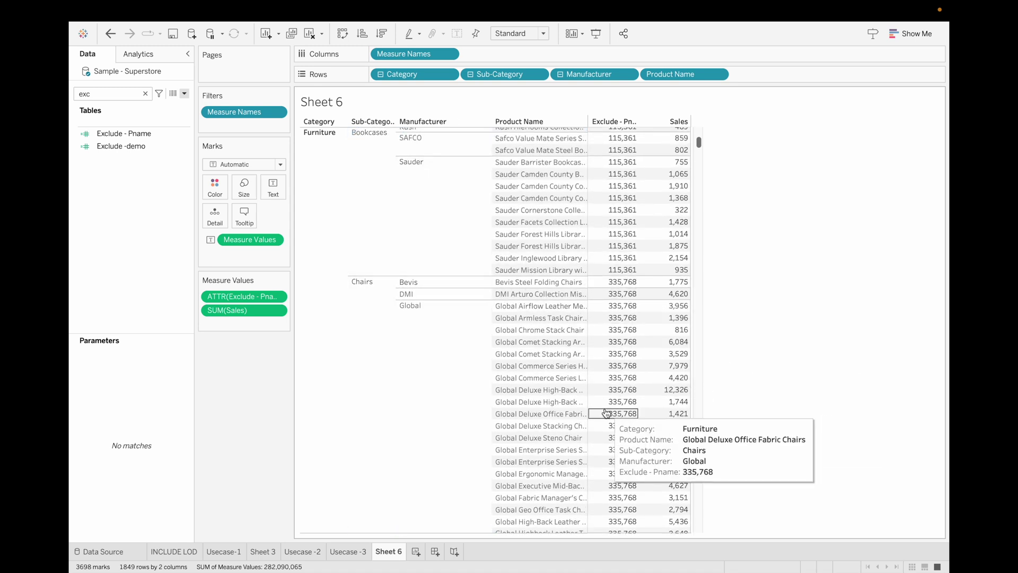
scroll(606, 412, "down", 6)
scroll(607, 412, "down", 6)
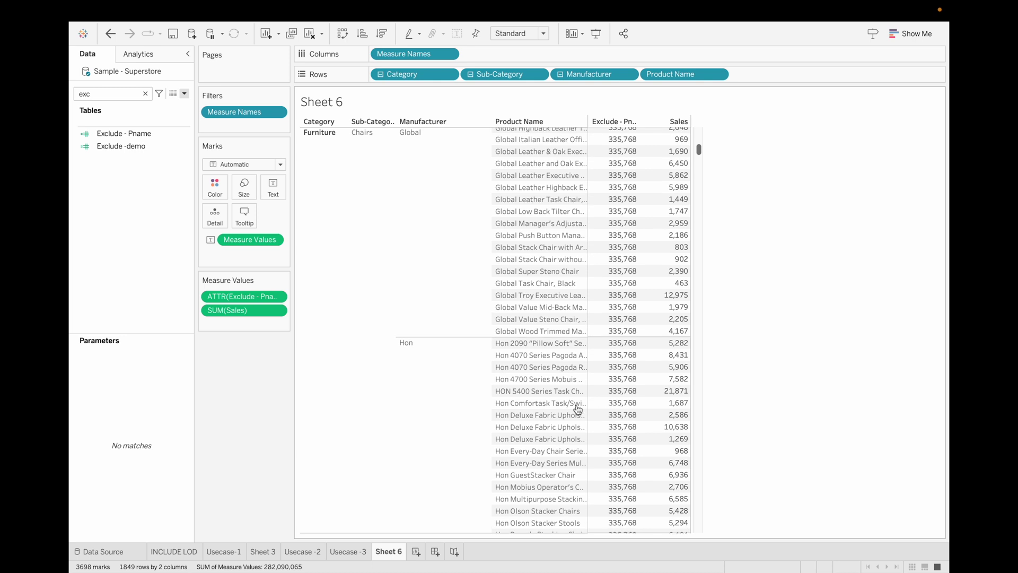
scroll(383, 401, "down", 20)
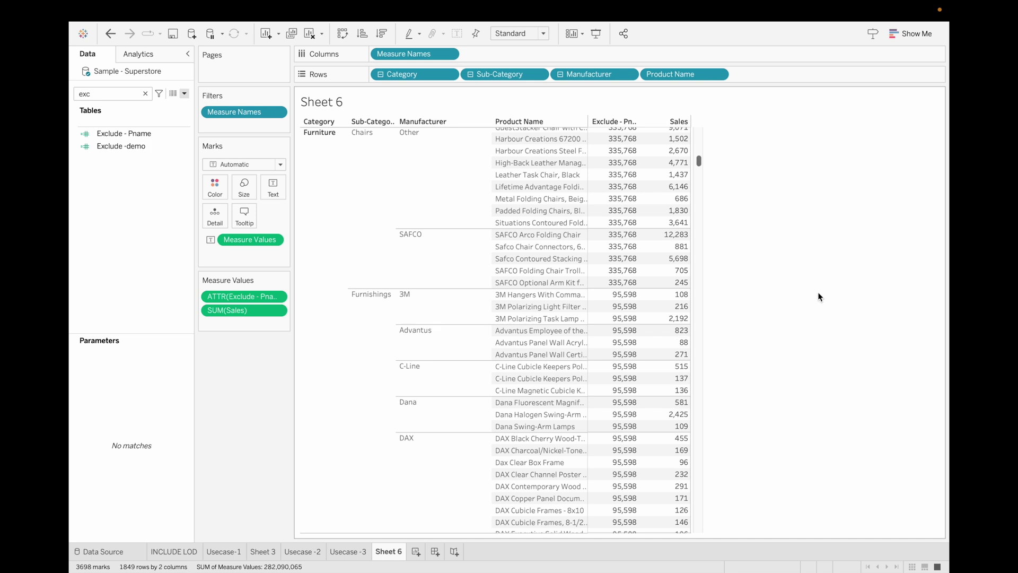
- Create a new worksheet with Category and the year of Order Date on the columns
left_click(421, 553)
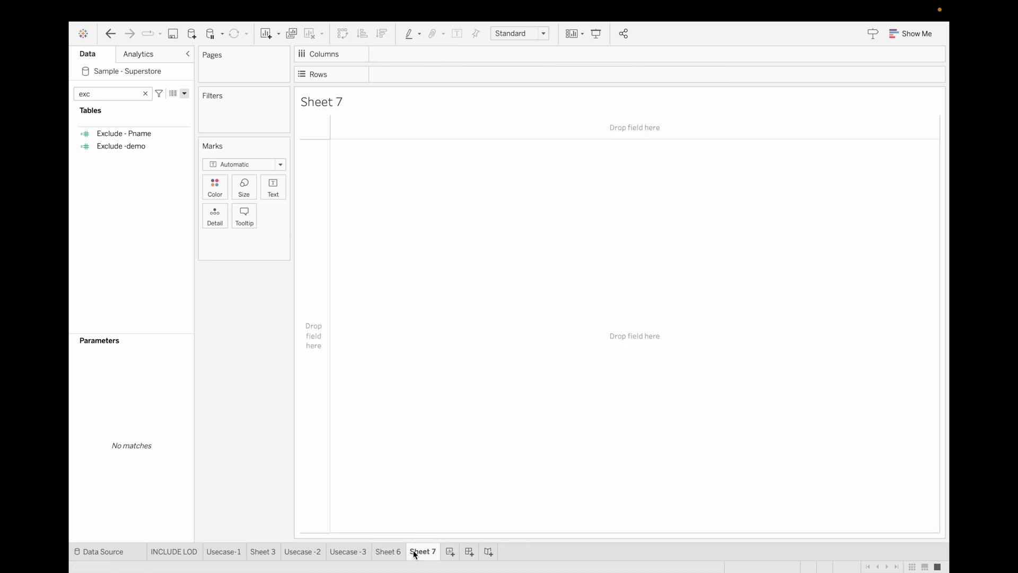
left_click(145, 94)
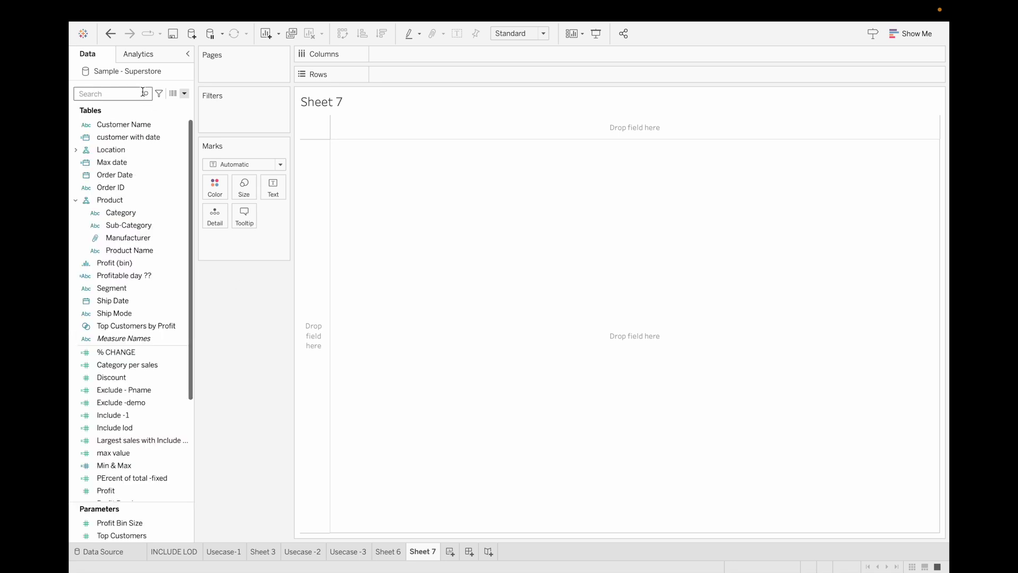
double_click(149, 211)
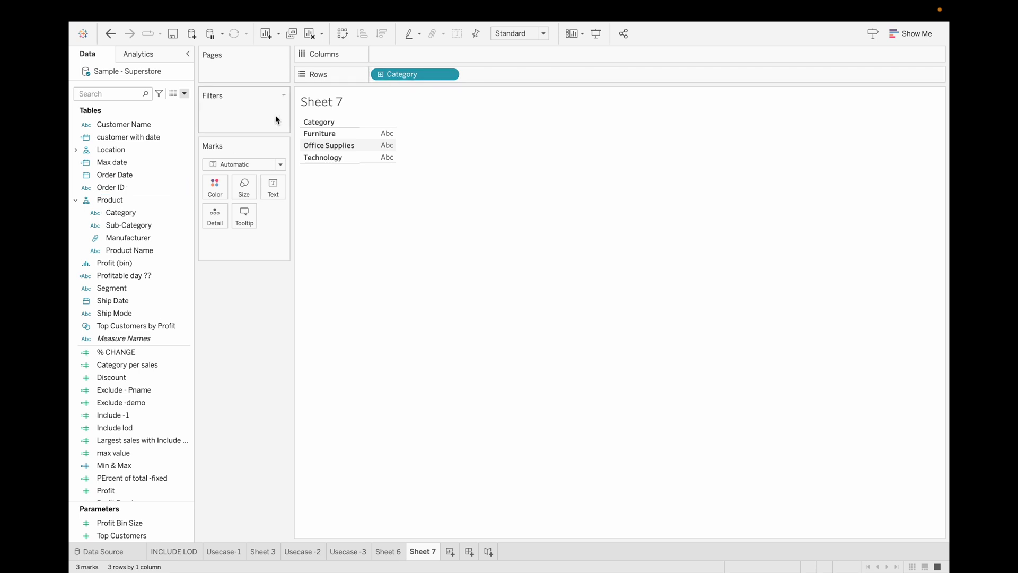
key("ctrl+z")
left_click_drag(152, 217, 416, 60)
left_click(112, 242)
left_click(118, 200)
double_click(121, 173)
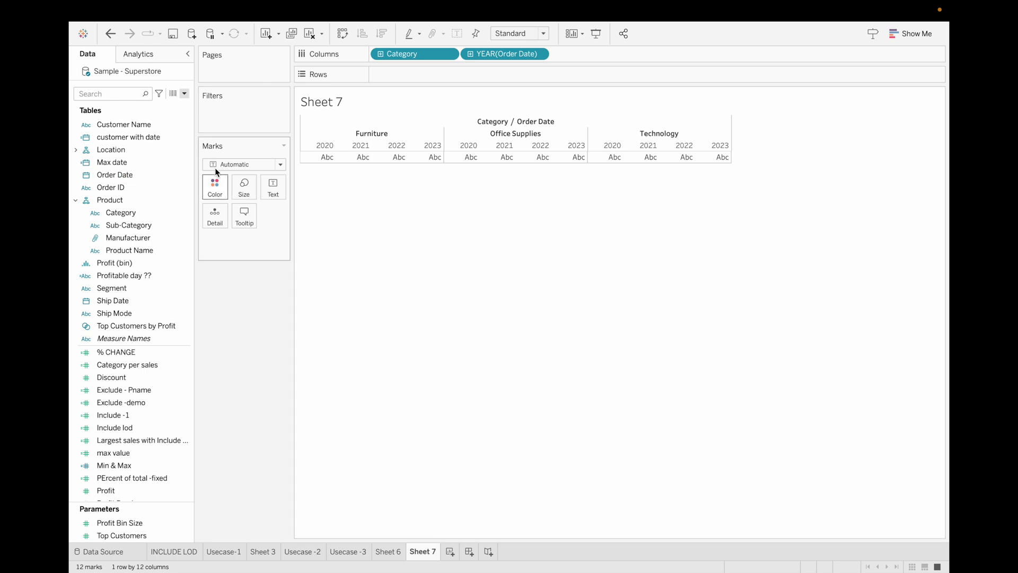
- Add Order Date to the rows and set it to the discrete month level
left_click(130, 174)
left_click_drag(130, 174, 449, 81)
left_click(445, 75)
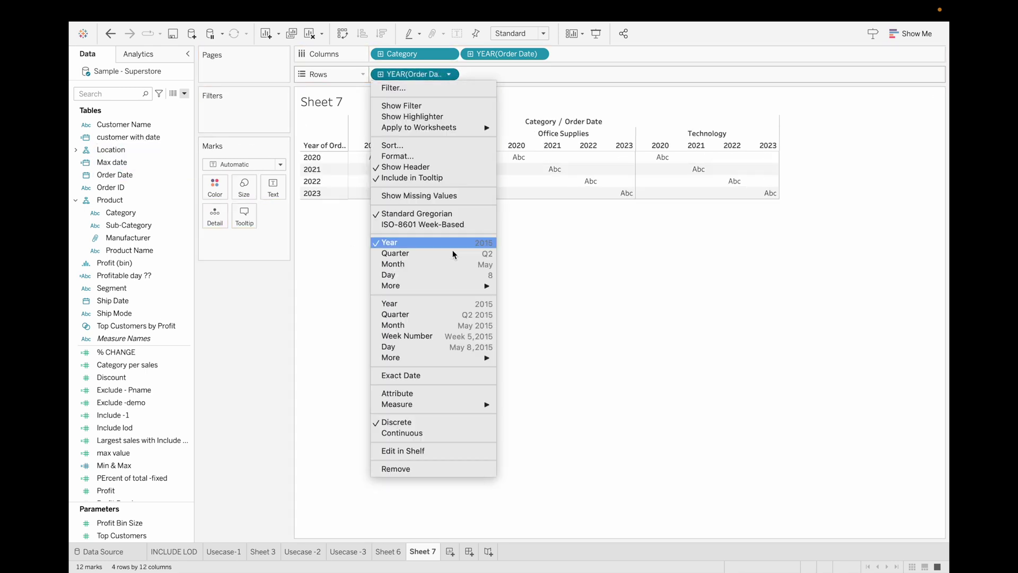
left_click(425, 264)
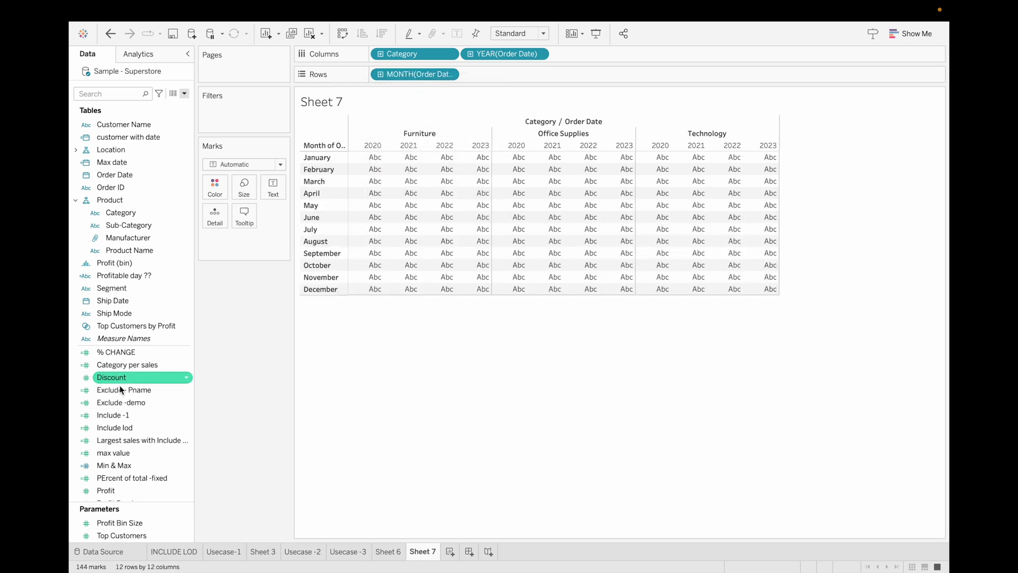
- Find the Profit measure in the data fields and show it as the text values of the table
left_click(121, 94)
type("pro")
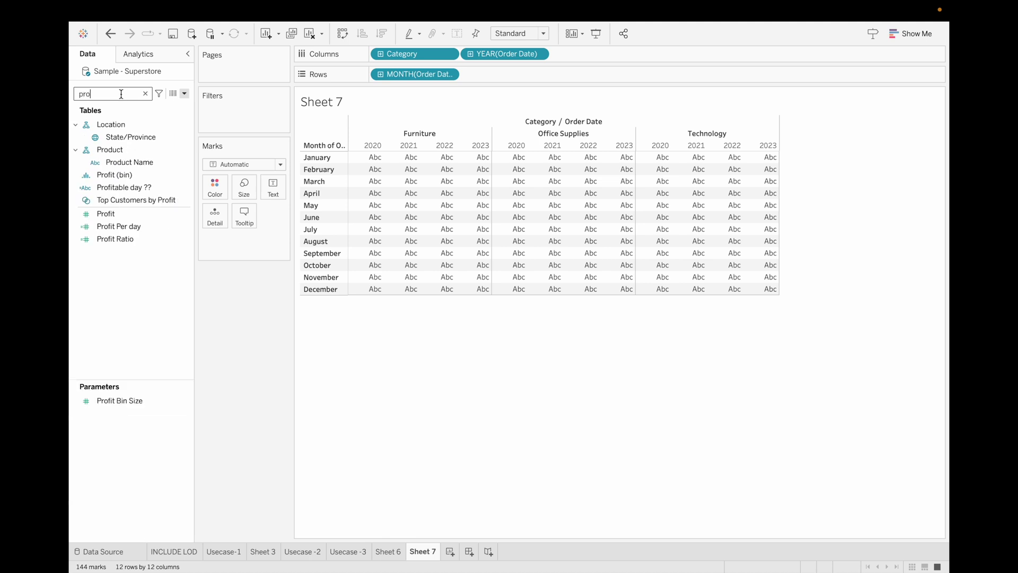
left_click_drag(126, 212, 273, 187)
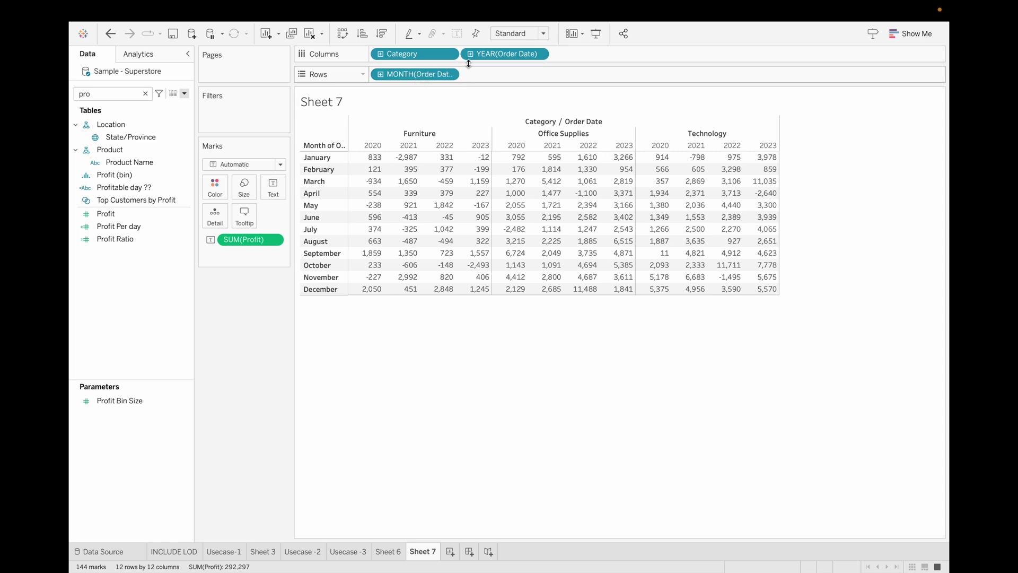
mouse_move(408, 61)
left_mouse_down()
mouse_move(409, 75)
mouse_move(408, 64)
left_mouse_up()
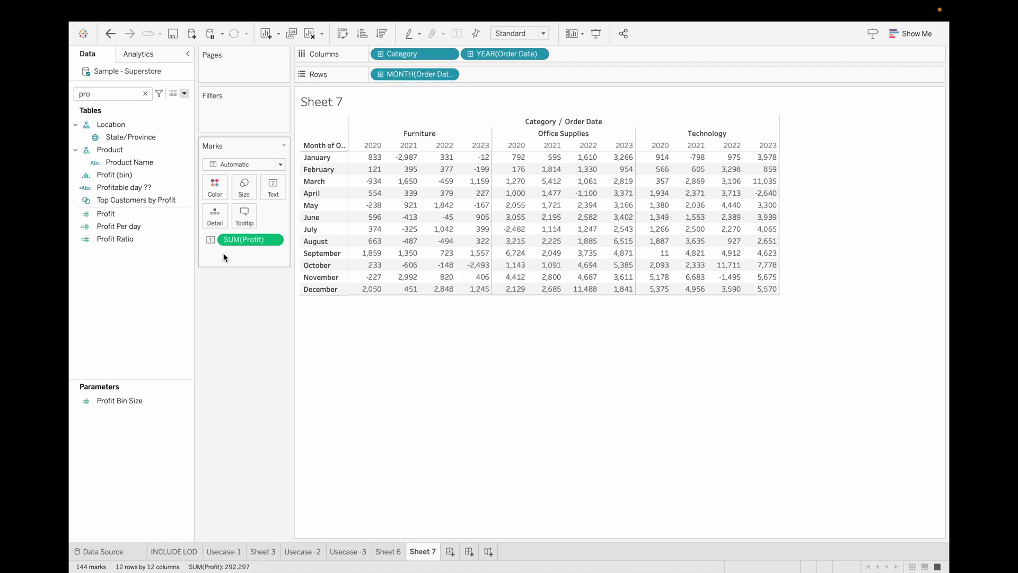
- Create a new calculated field and name it Exclude - month
left_click(145, 93)
left_click(185, 94)
left_click(168, 105)
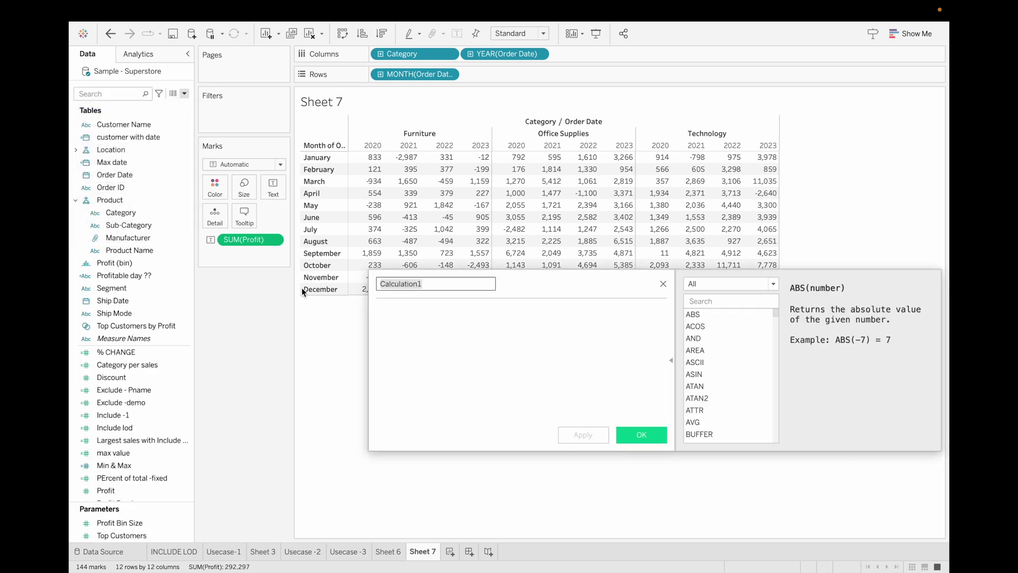
key("BackSpace")
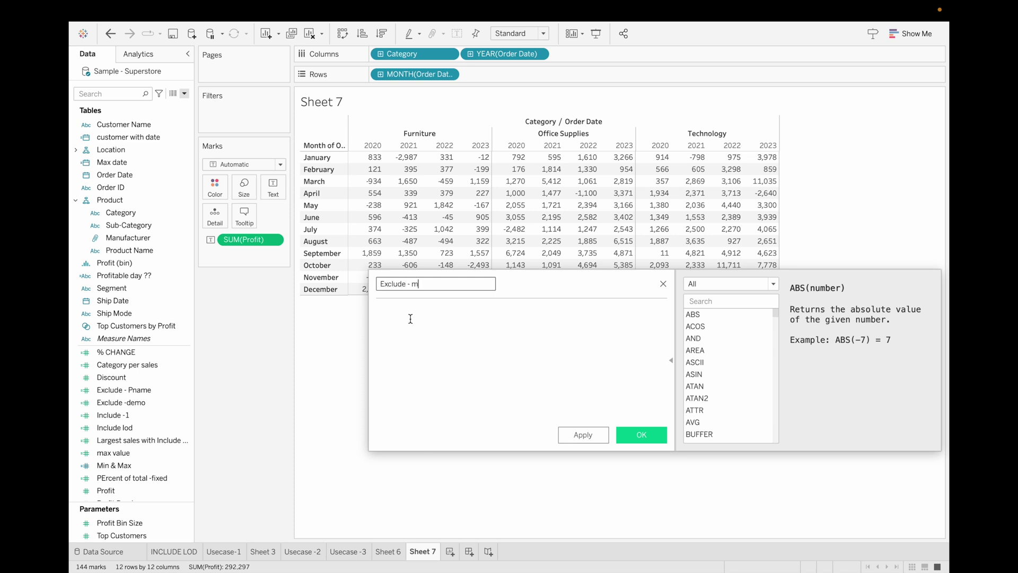
- Enter the formula { EXCLUDE DATEPART('month', [Order Date]) : SUM([Profit])} and save the calculation
left_click(392, 317)
type("{ exc")
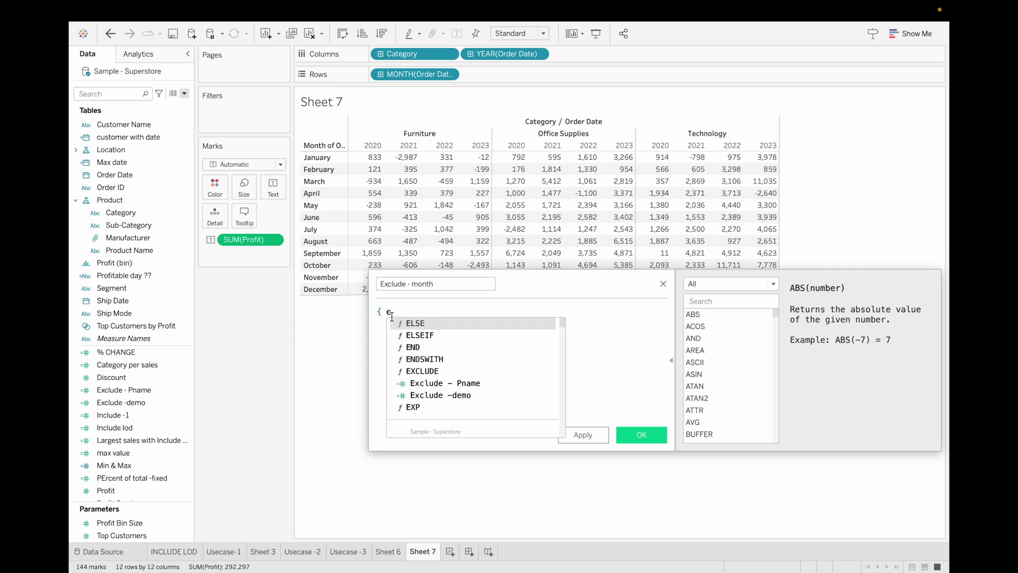
key("Return")
left_click_drag(416, 75, 482, 308)
type(": sum")
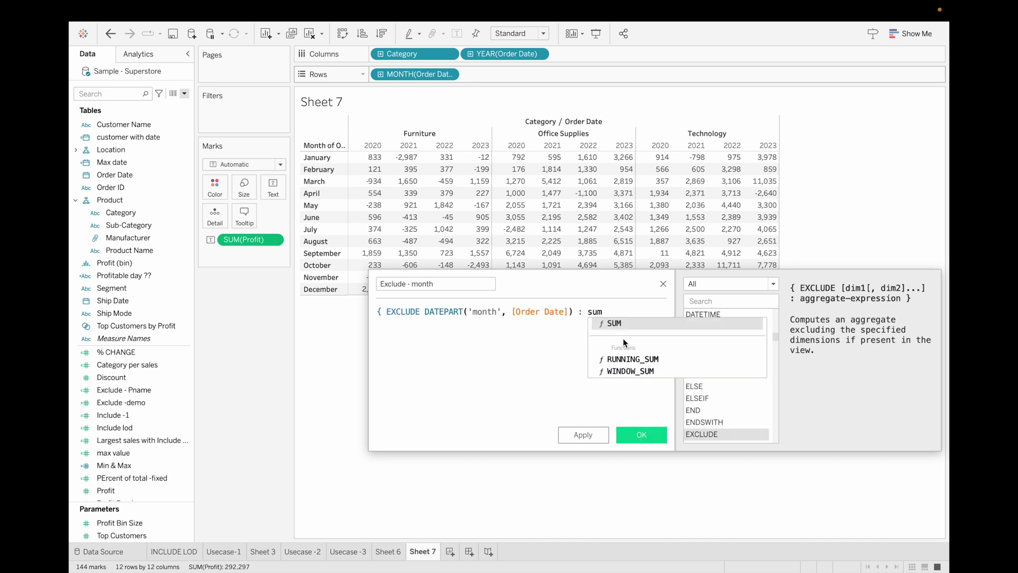
key("Return")
type("sale")
key("BackSpace")
key("BackSpace")
type("prof")
key("Return")
type("}")
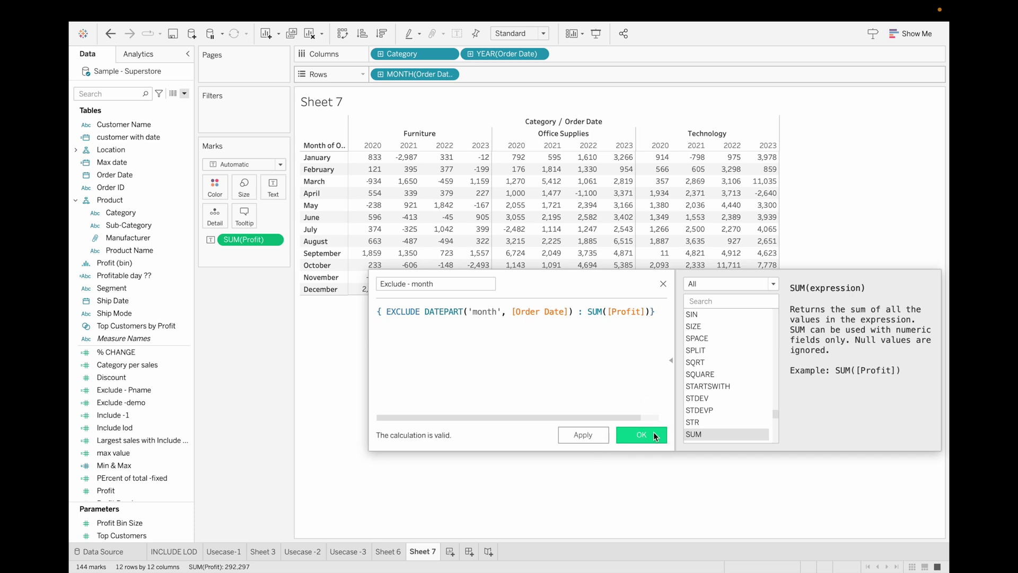
left_click(652, 435)
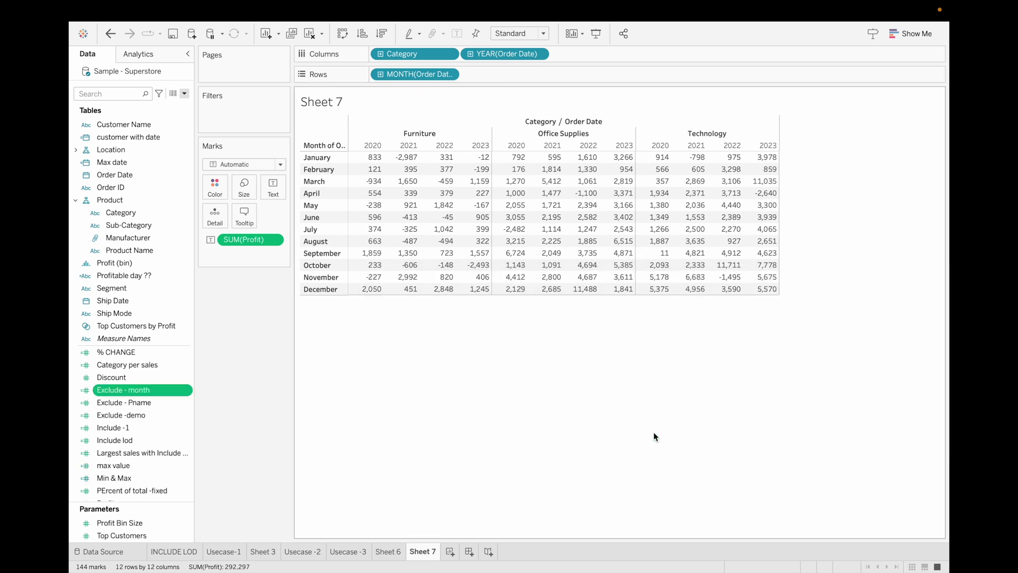
- Add Exclude - month to the table as a second measure alongside Profit
double_click(143, 395)
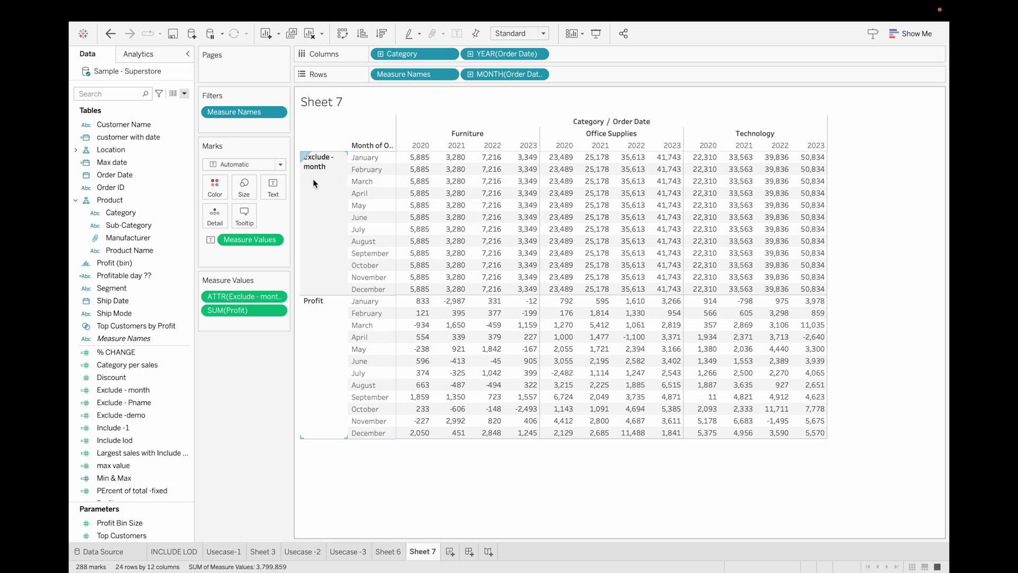
mouse_move(425, 159)
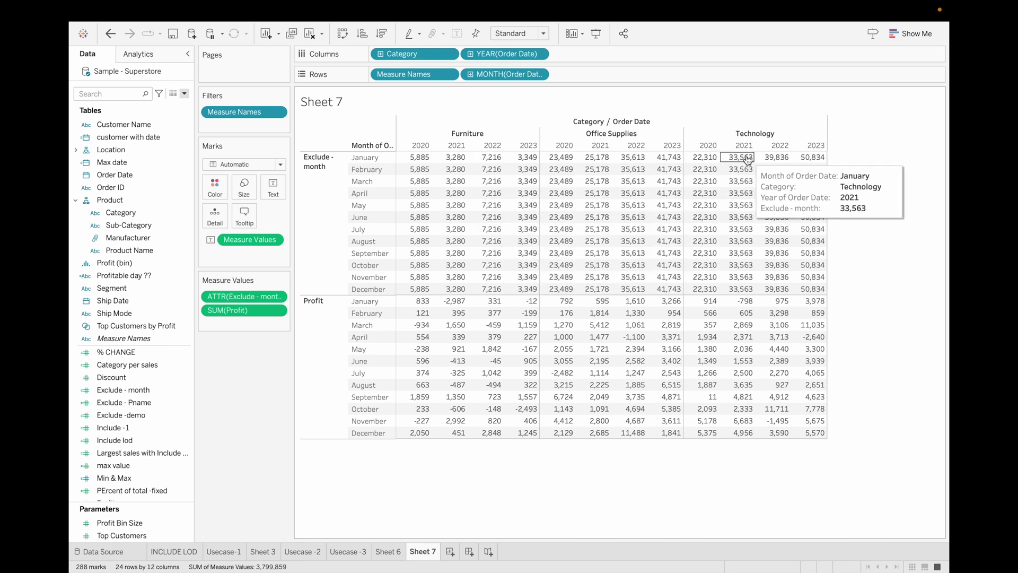
left_click(166, 200)
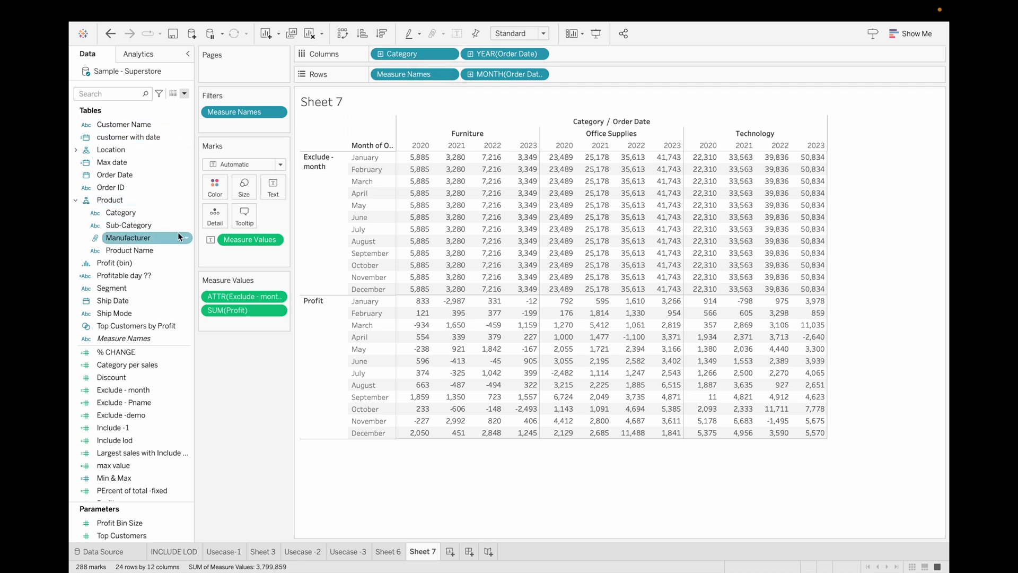
- Edit the Exclude - month calculation to also exclude DATEPART('year', [Order Date]), and save it
left_click(129, 97)
type("exc")
left_click(164, 135)
left_click(188, 136)
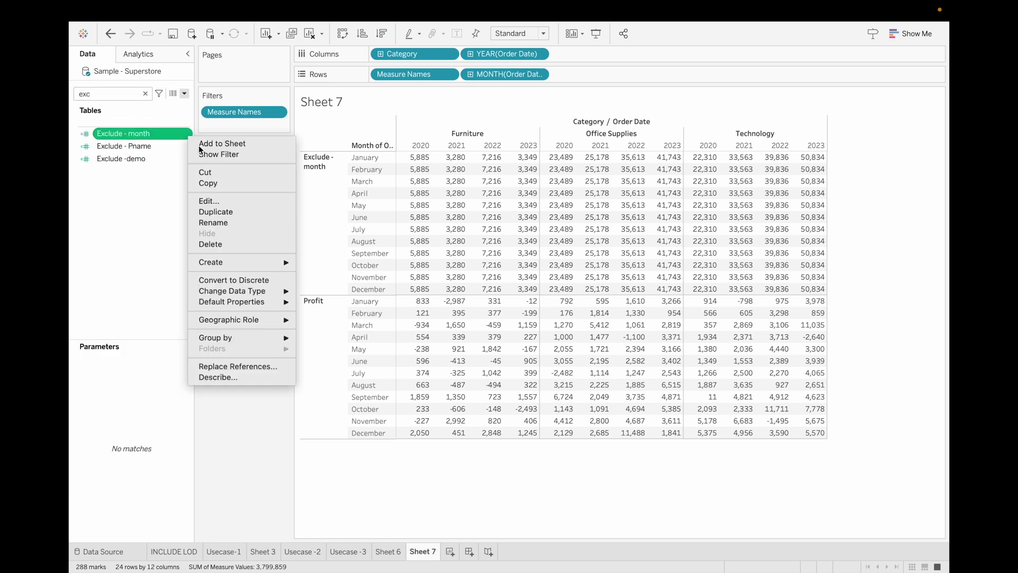
left_click(225, 201)
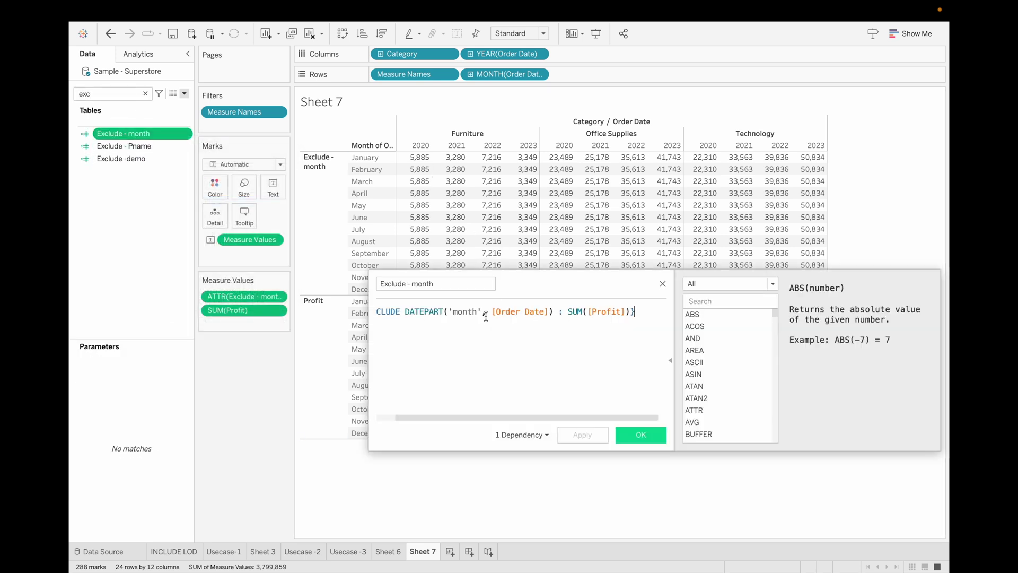
left_click(553, 312)
type(",")
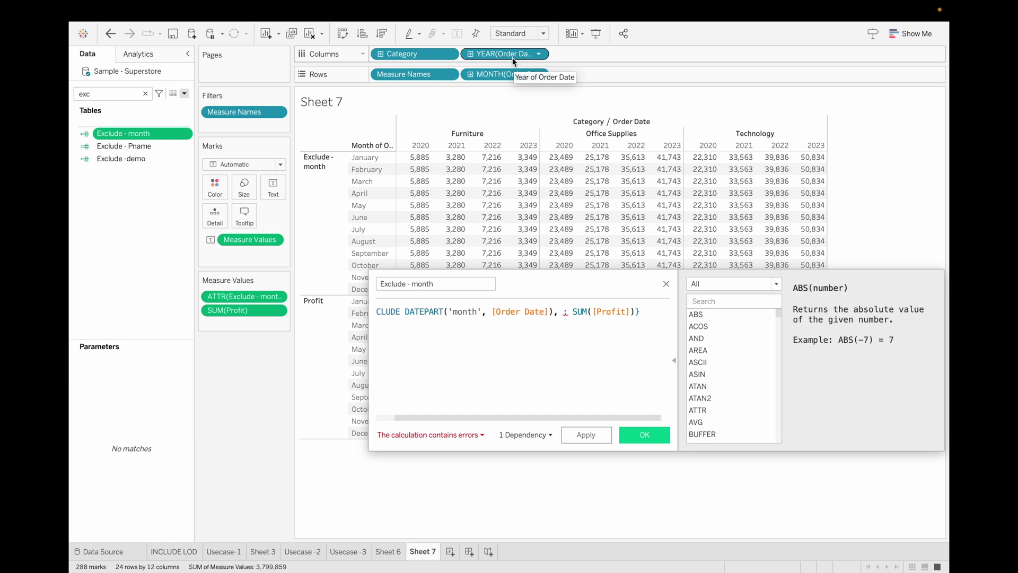
left_click_drag(512, 57, 560, 328)
left_click(596, 439)
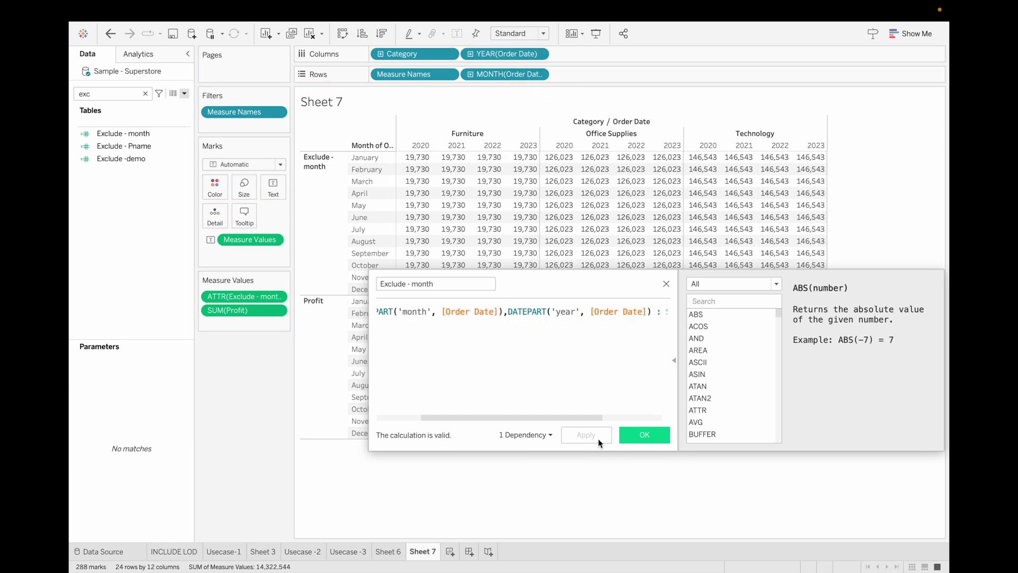
left_click(648, 439)
- Inspect the Exclude - month values for each category across the years and months
mouse_move(474, 281)
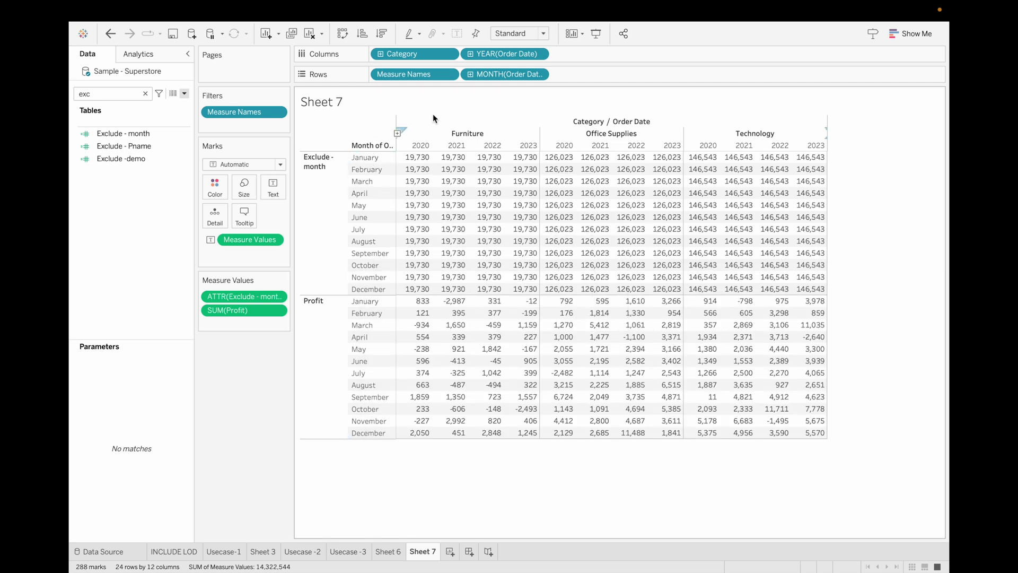
mouse_move(479, 176)
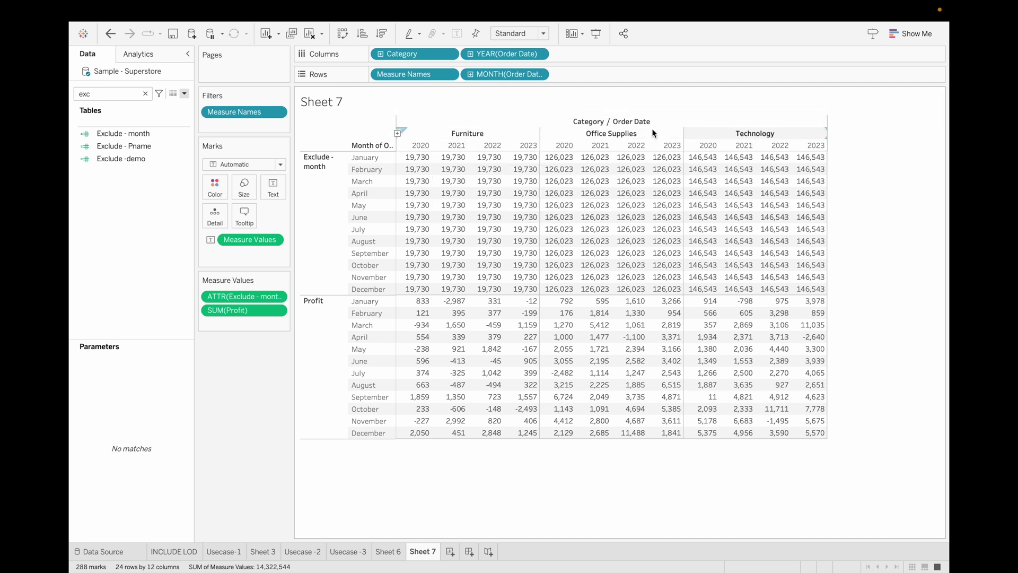
mouse_move(424, 184)
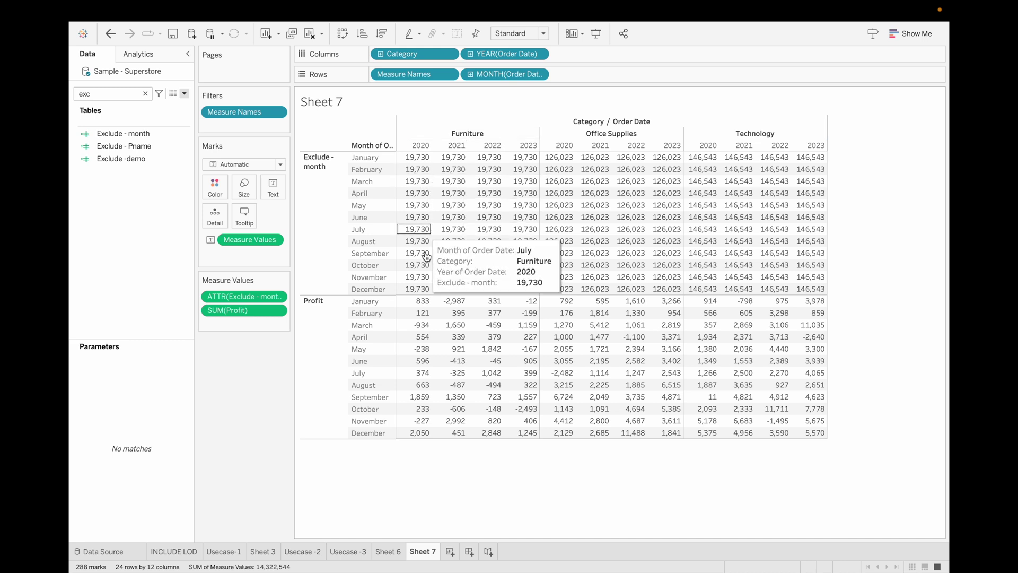